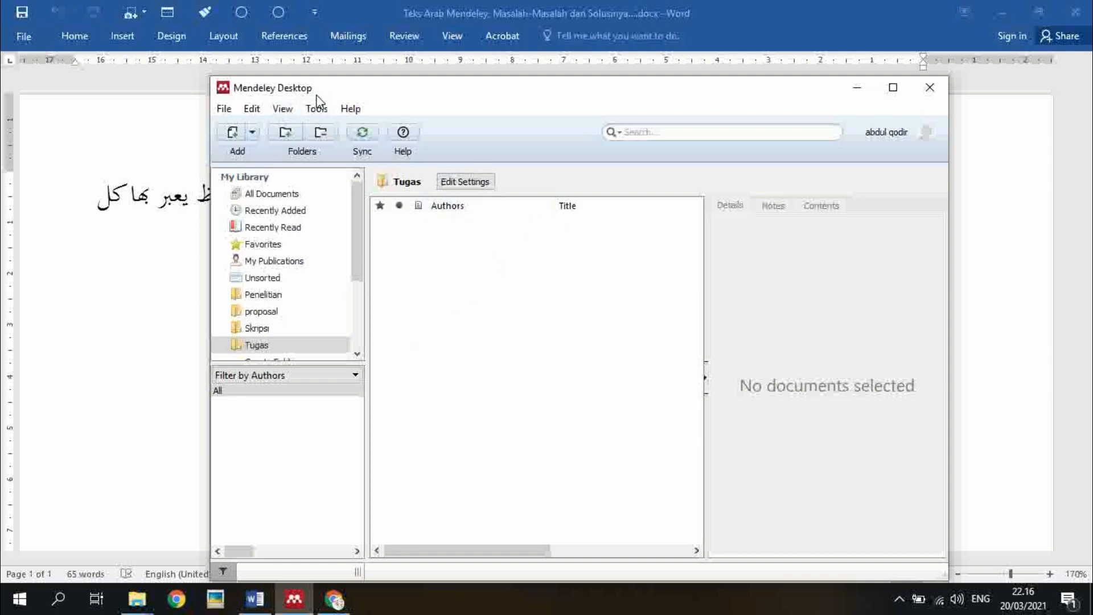
pyautogui.click(998, 11)
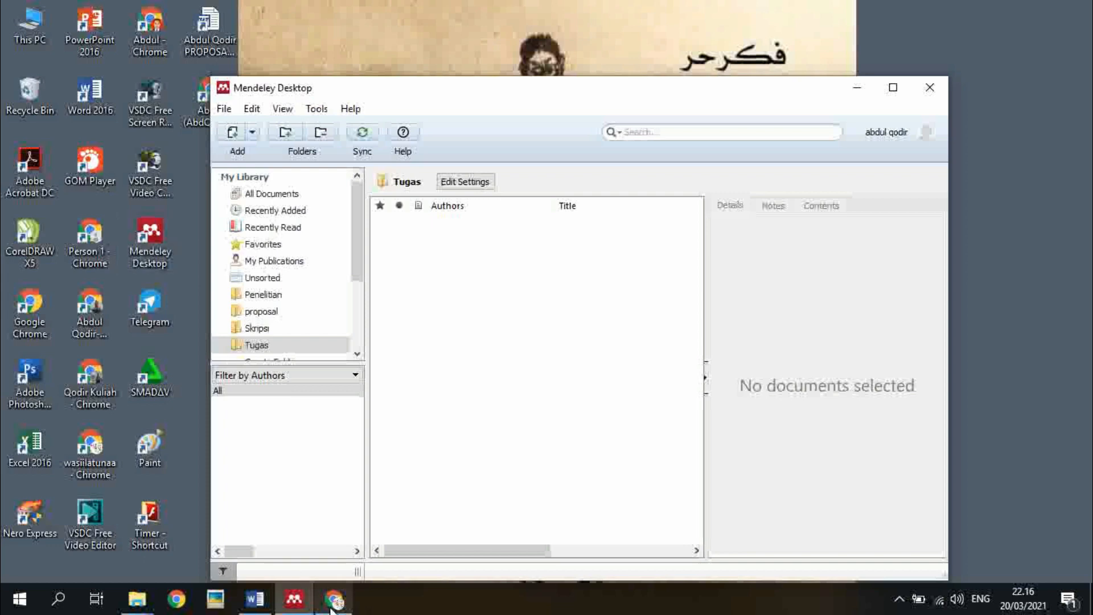
pyautogui.click(255, 598)
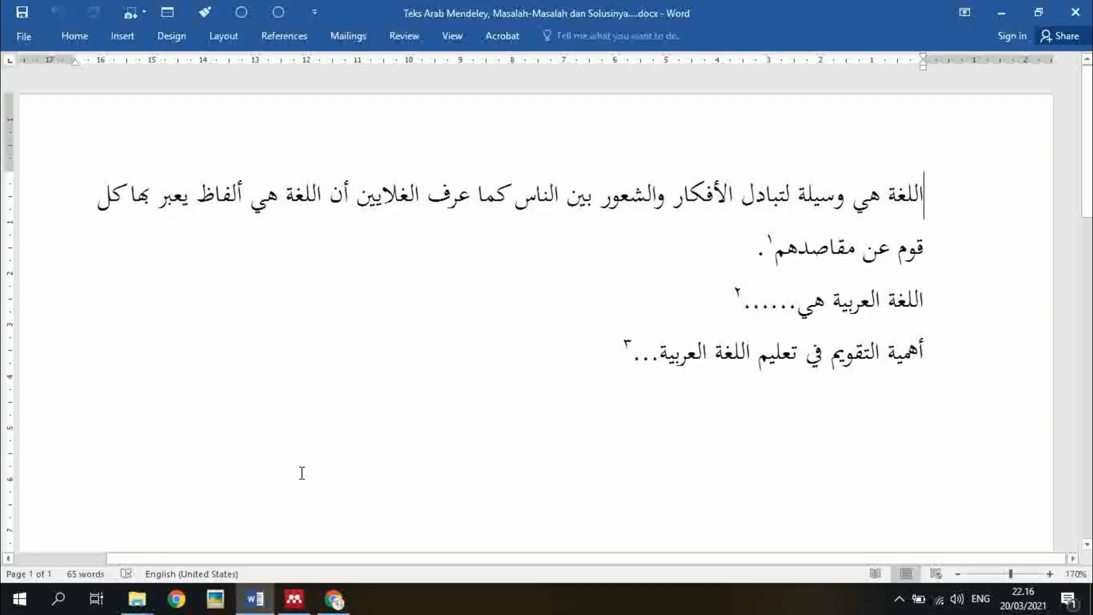
pyautogui.click(294, 598)
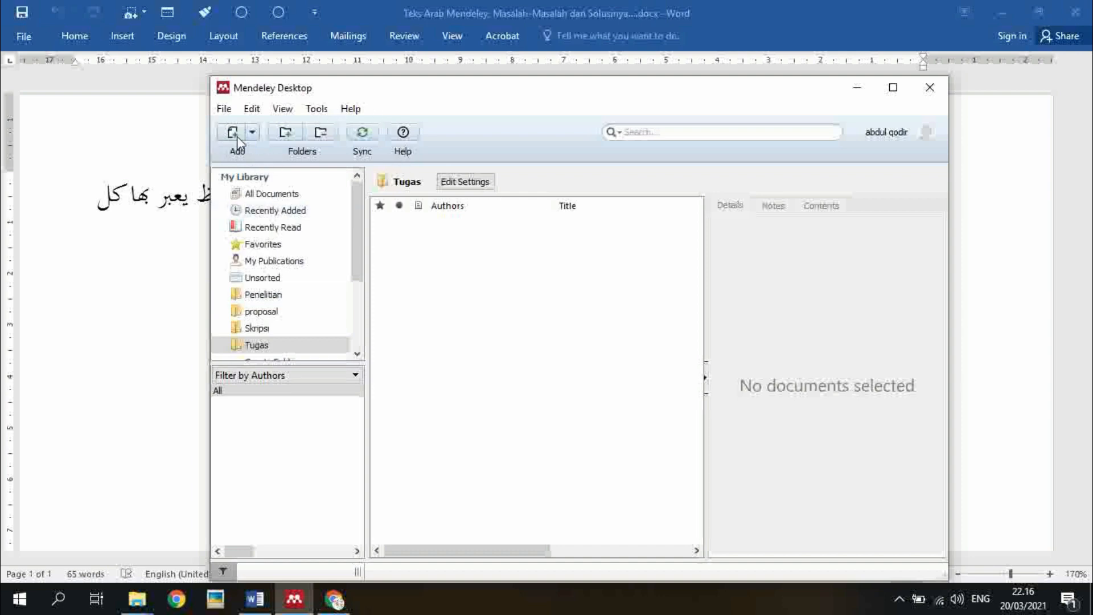
# Examine Mendeley's options for adding documents, its main menus and the folder list under My Library
pyautogui.click(252, 134)
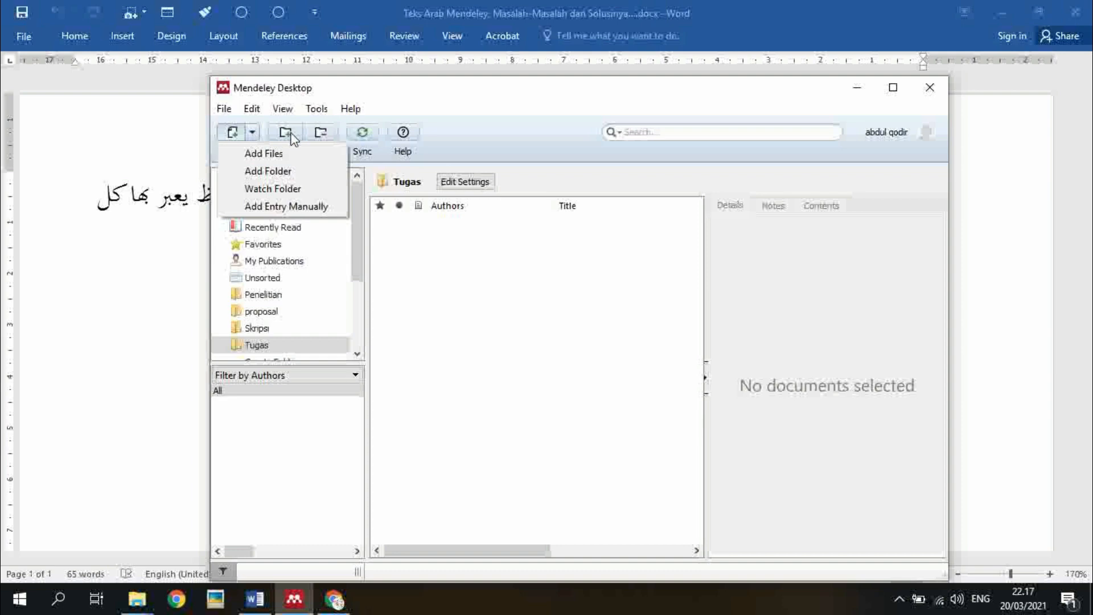
pyautogui.click(453, 135)
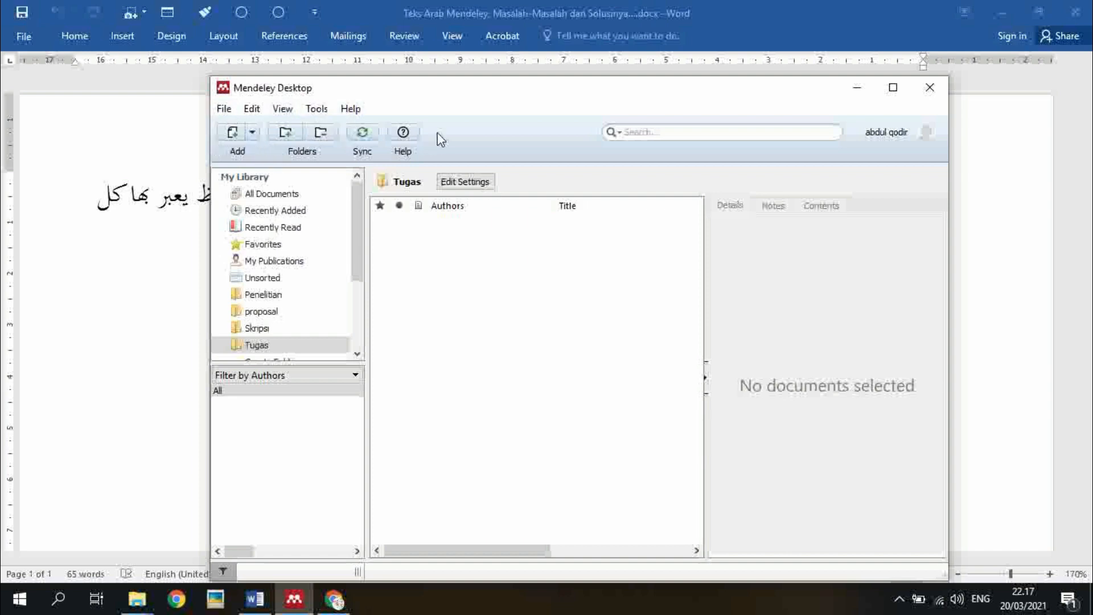
pyautogui.click(224, 110)
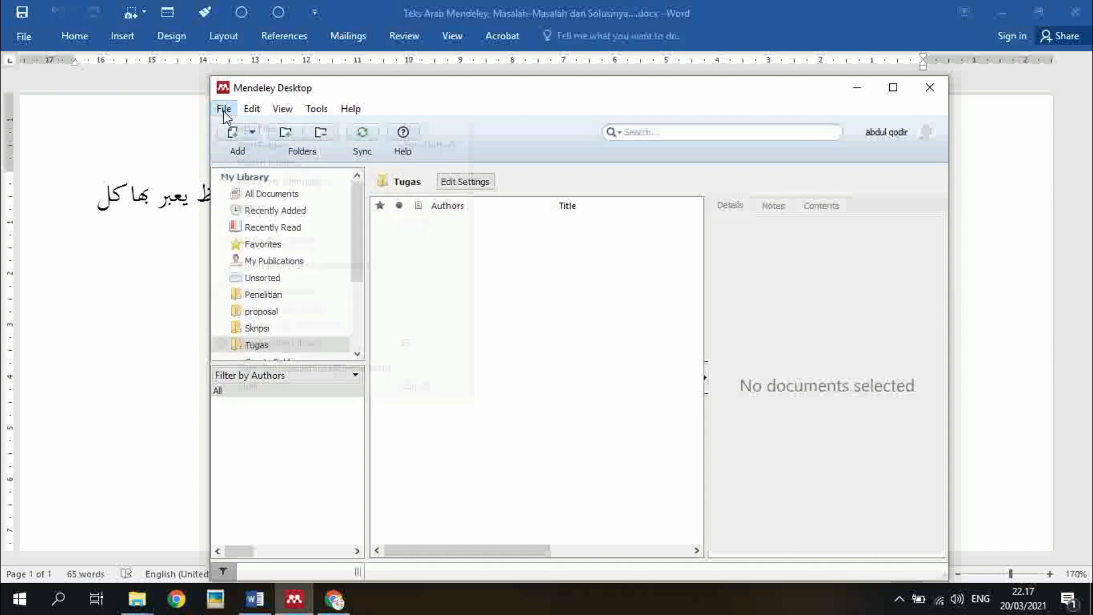
pyautogui.moveTo(283, 111)
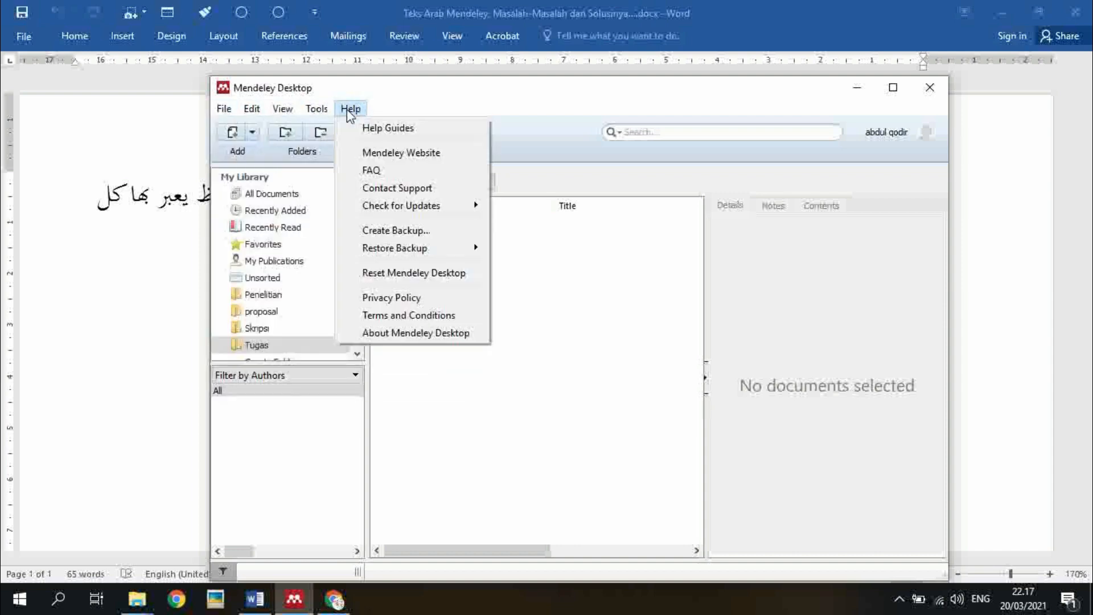
pyautogui.moveTo(218, 112)
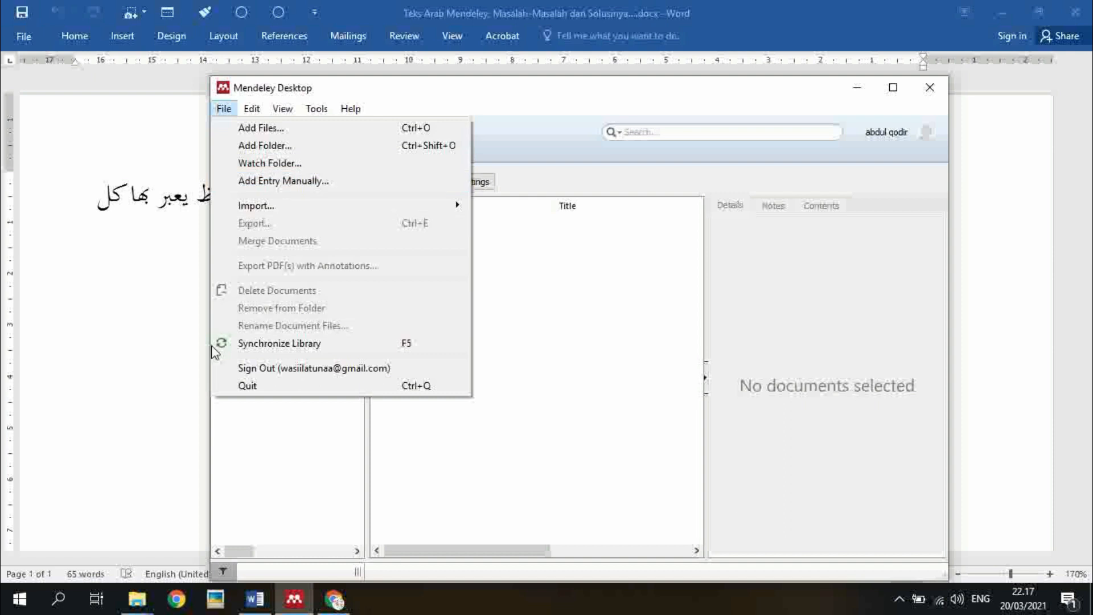
pyautogui.click(471, 103)
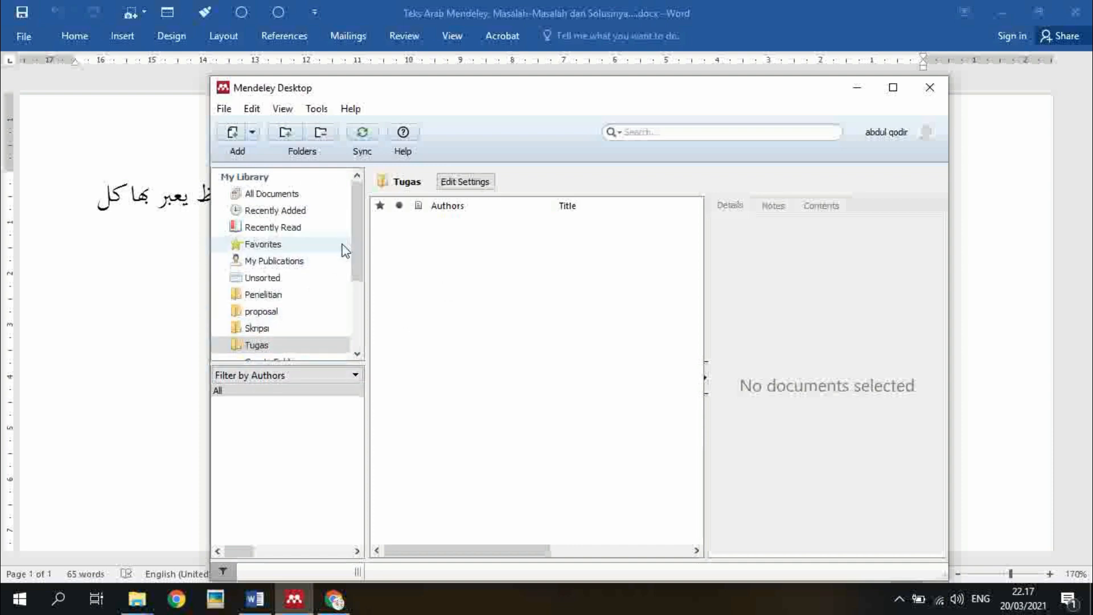
pyautogui.moveTo(353, 226); pyautogui.dragTo(357, 269)
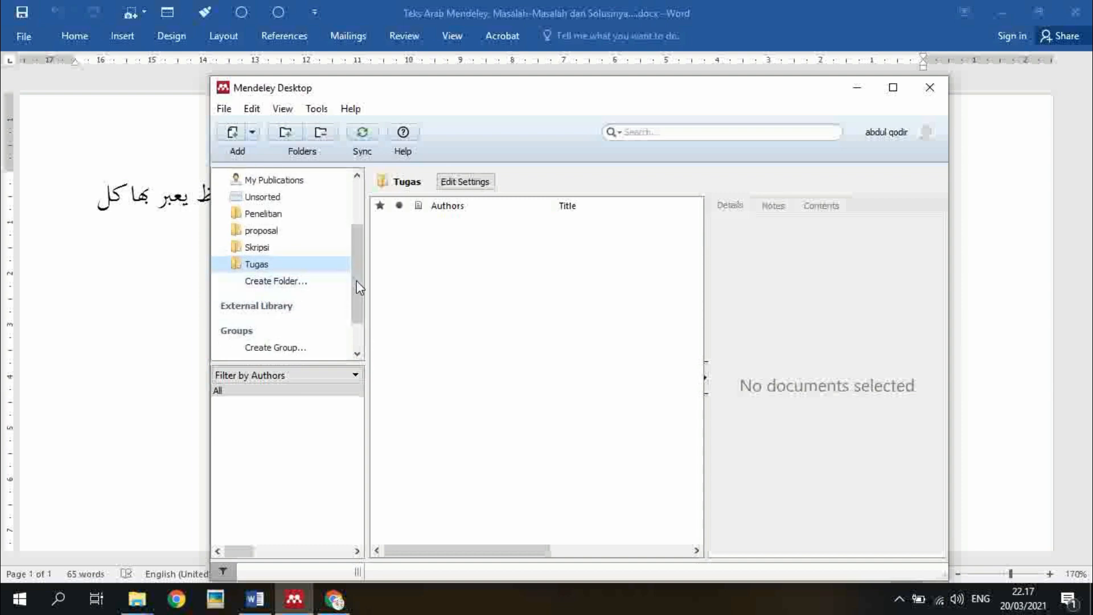
pyautogui.moveTo(357, 280); pyautogui.dragTo(356, 266)
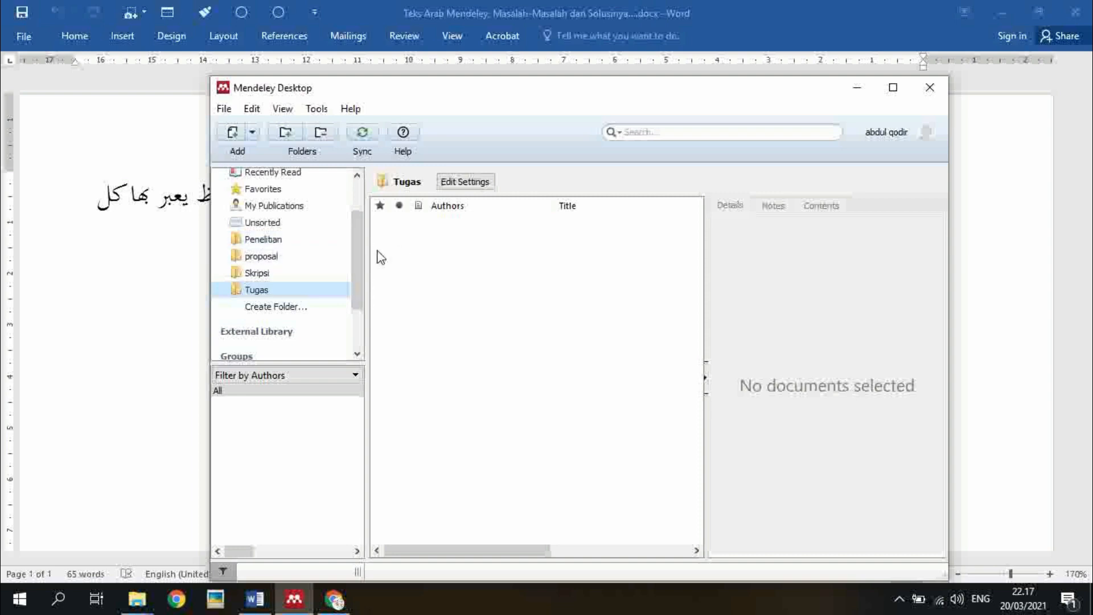
pyautogui.moveTo(354, 247); pyautogui.dragTo(351, 206)
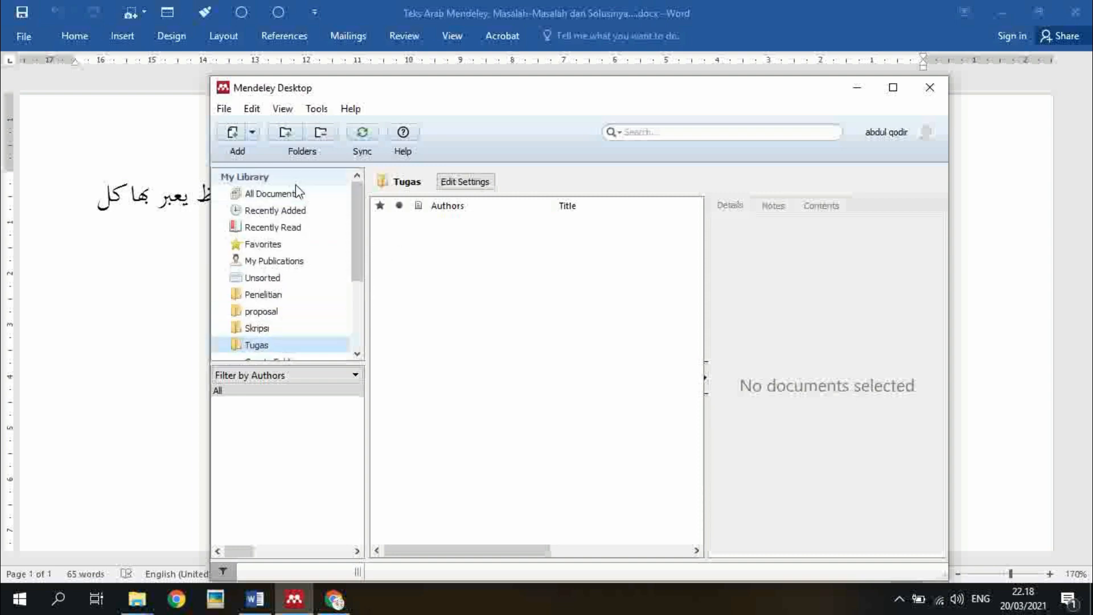
# Review which document detail fields are shown for the Generic document type in Mendeley's options, and close them without changes
pyautogui.click(224, 108)
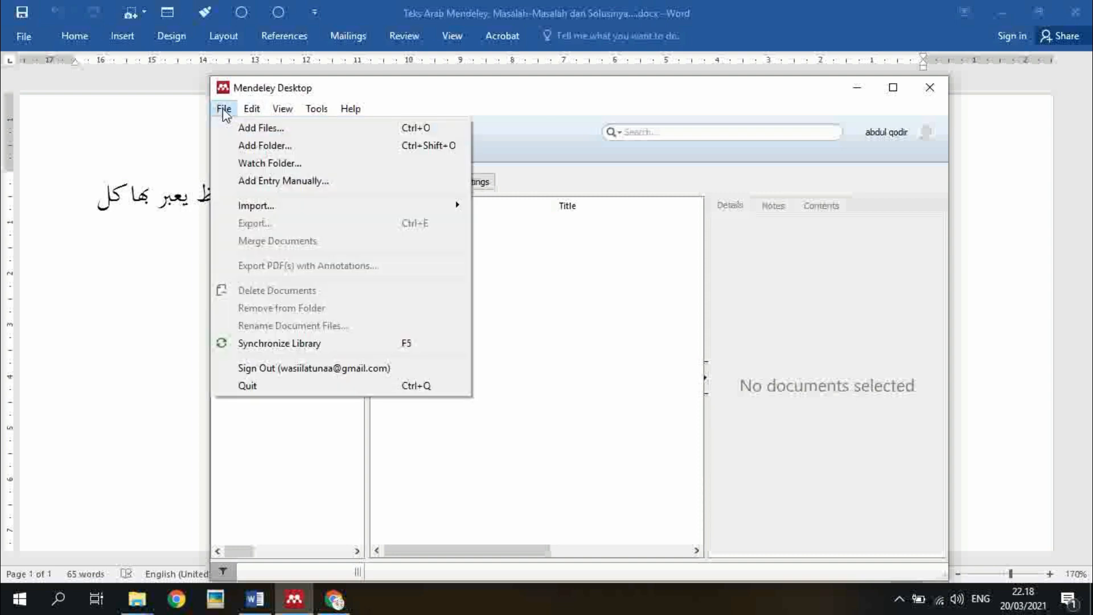
pyautogui.moveTo(246, 110)
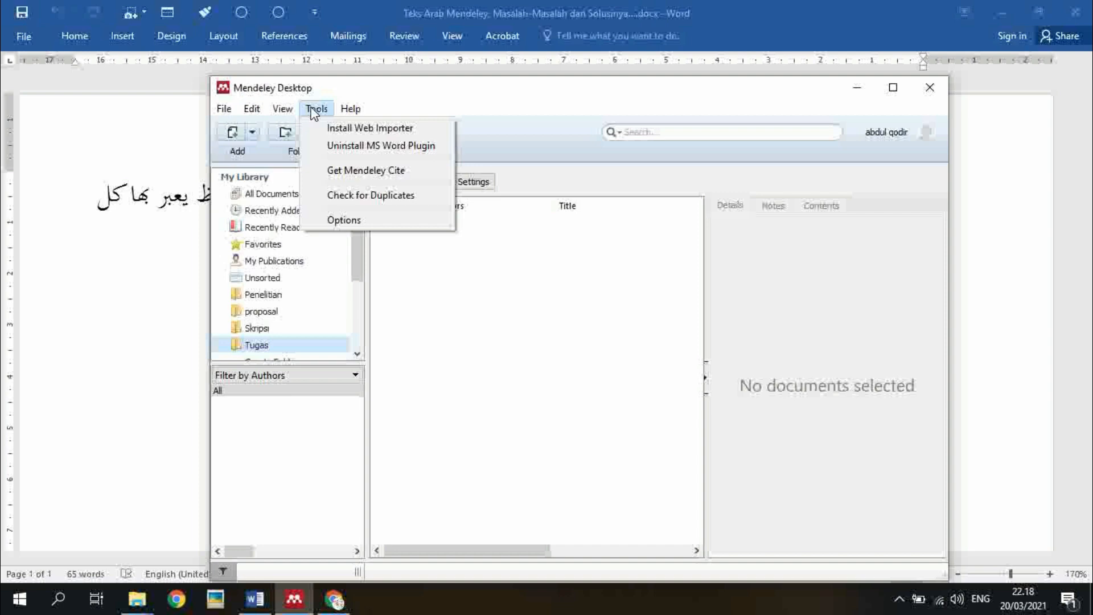
pyautogui.click(343, 221)
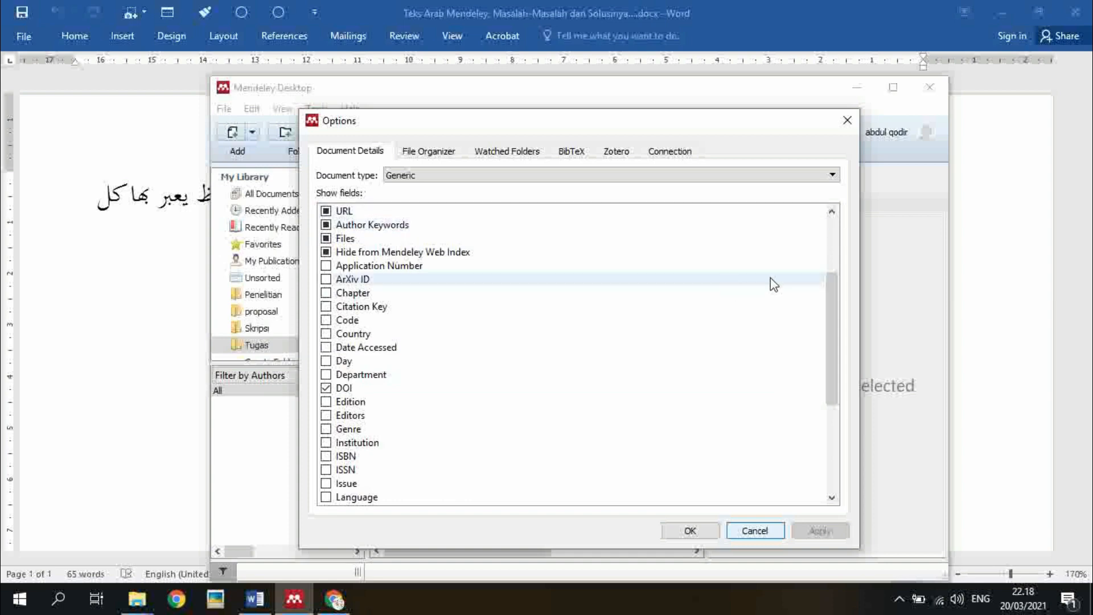
pyautogui.moveTo(832, 284); pyautogui.dragTo(832, 230)
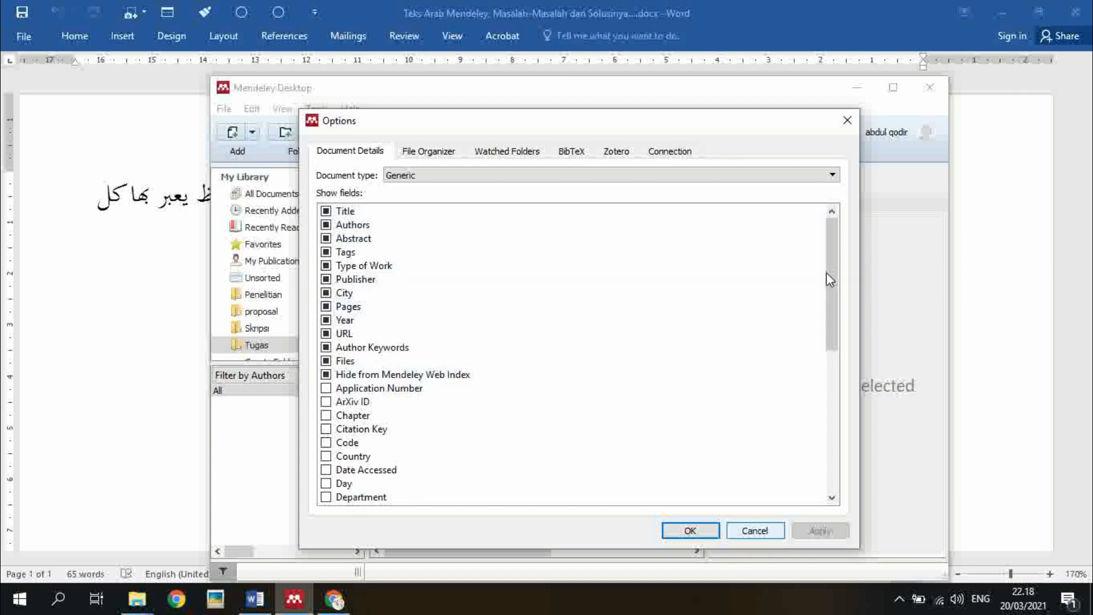
pyautogui.moveTo(832, 257); pyautogui.dragTo(828, 283)
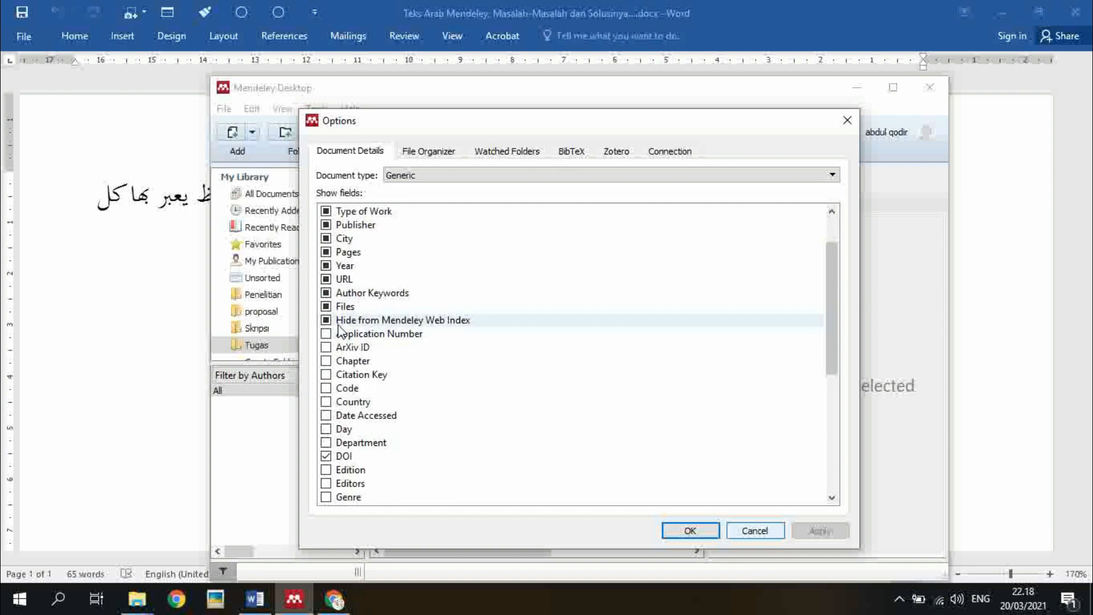
pyautogui.click(755, 531)
# Look through the fields of a new manual Journal Article entry in an enlarged form, and close it without saving
pyautogui.click(252, 134)
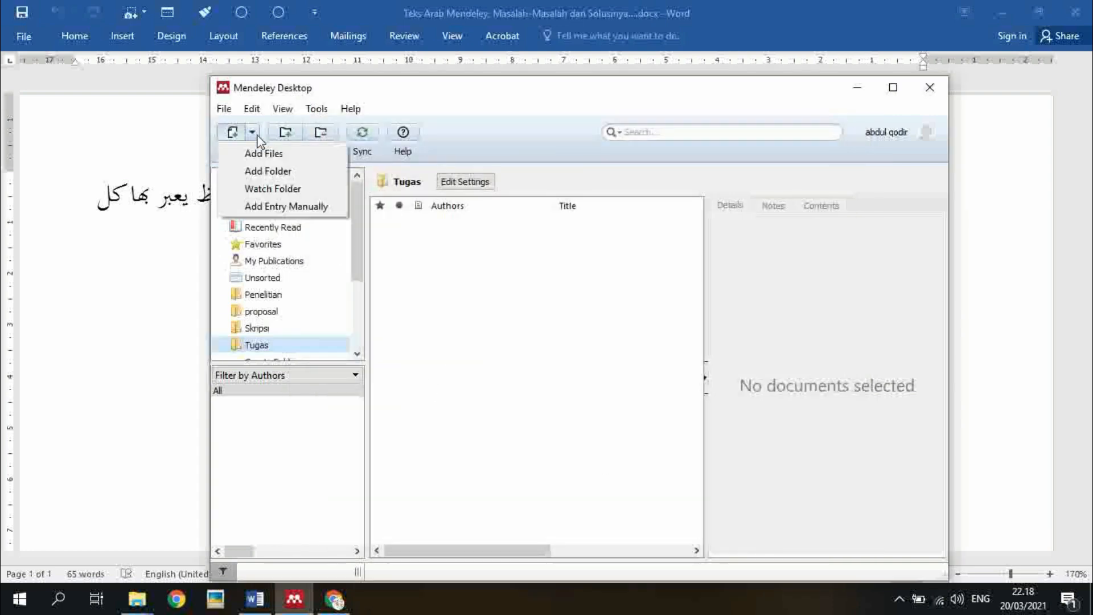
pyautogui.click(278, 206)
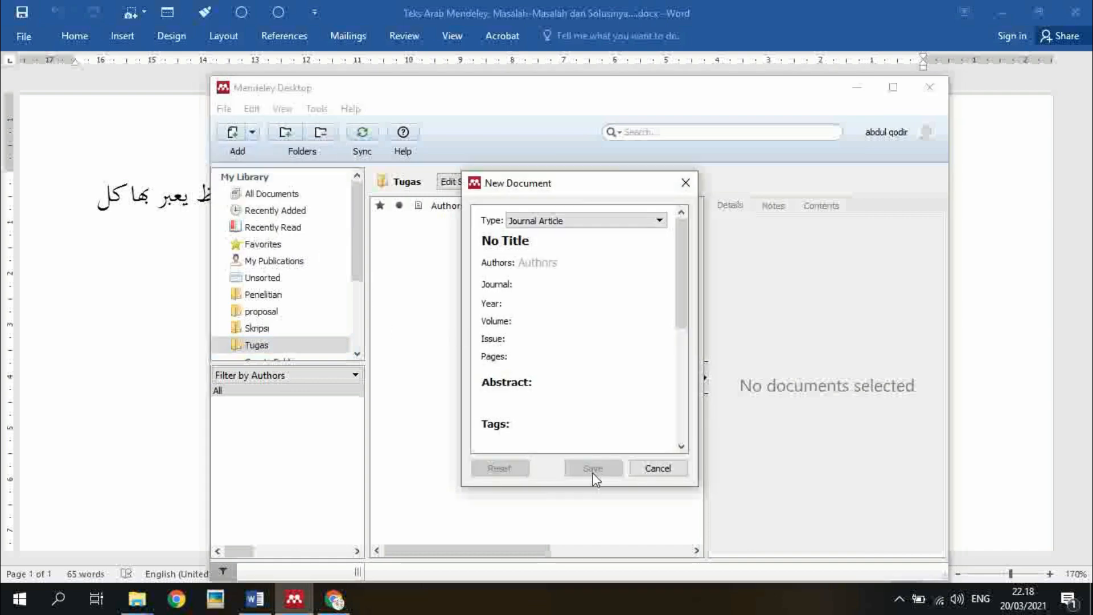
pyautogui.moveTo(594, 487); pyautogui.dragTo(619, 578)
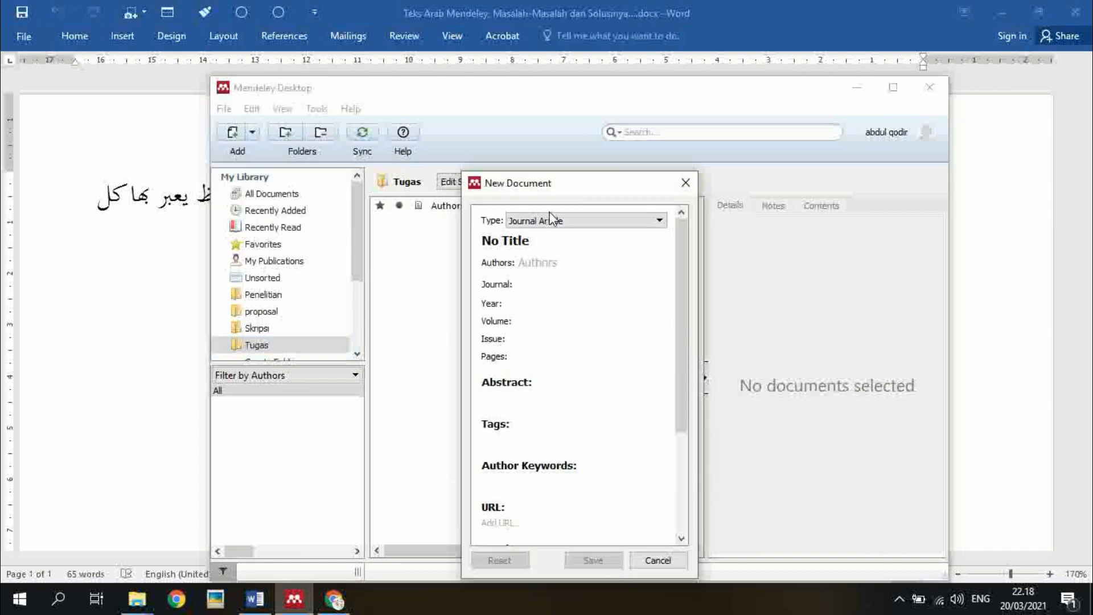
pyautogui.moveTo(556, 157); pyautogui.dragTo(554, 108)
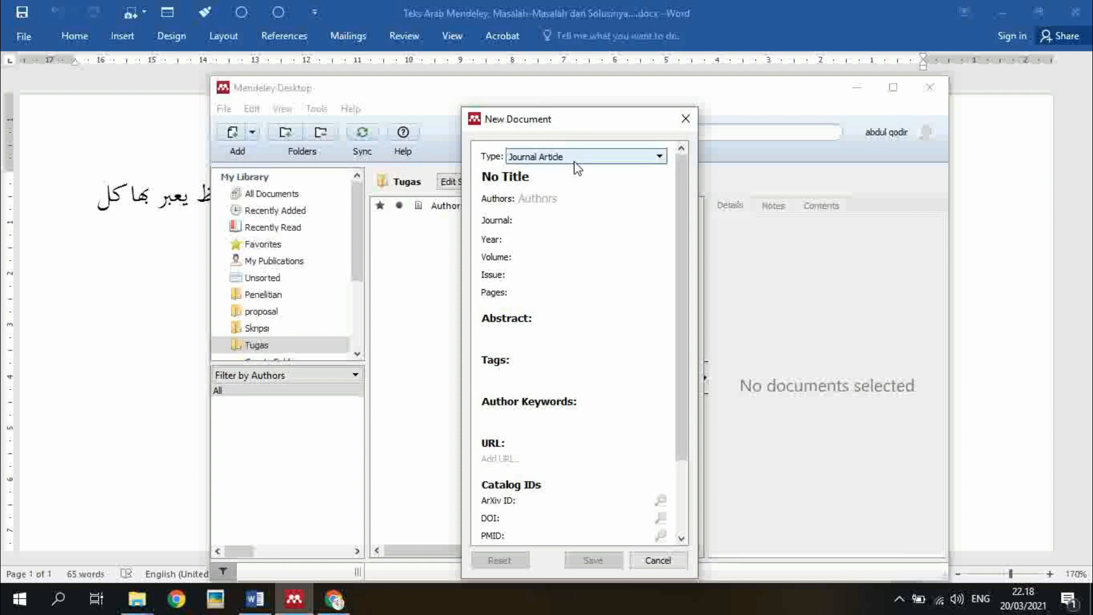
pyautogui.click(533, 177)
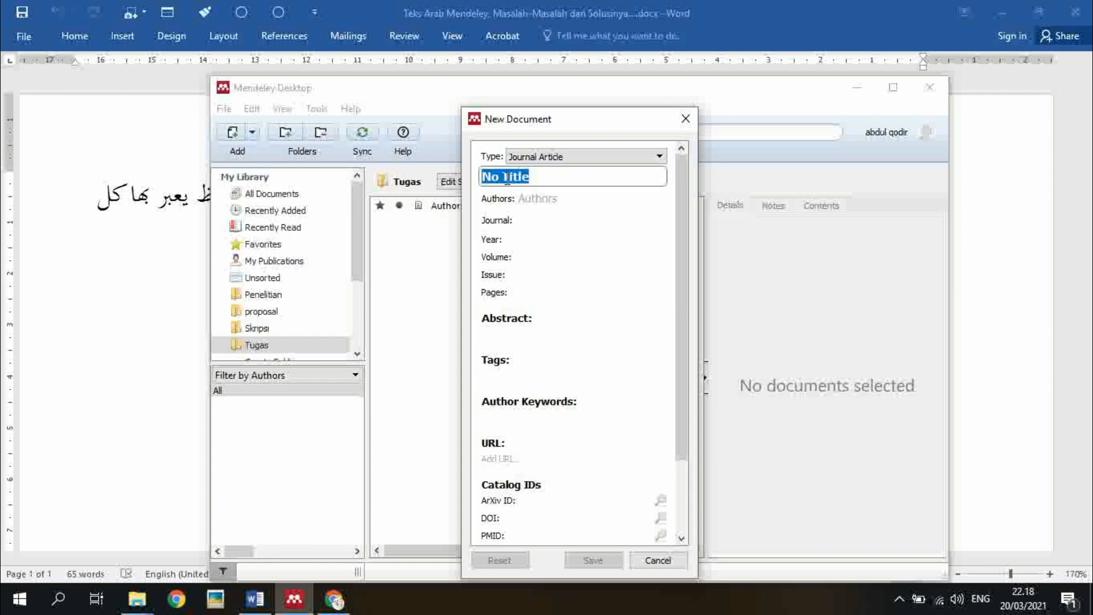
pyautogui.doubleClick(532, 177)
pyautogui.click(552, 207)
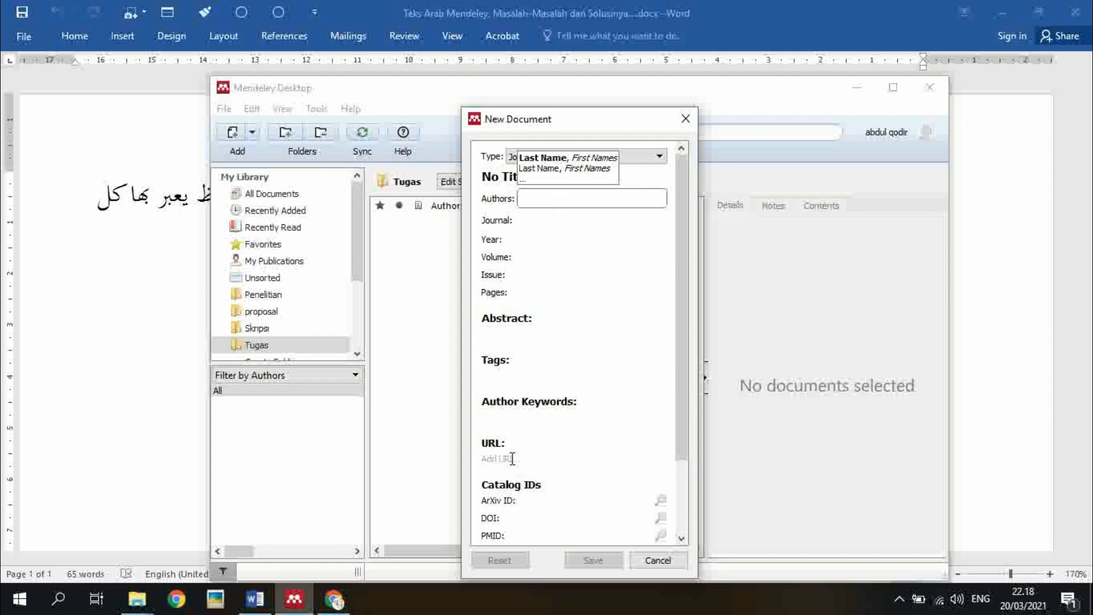
pyautogui.scroll(-3, 624, 394)
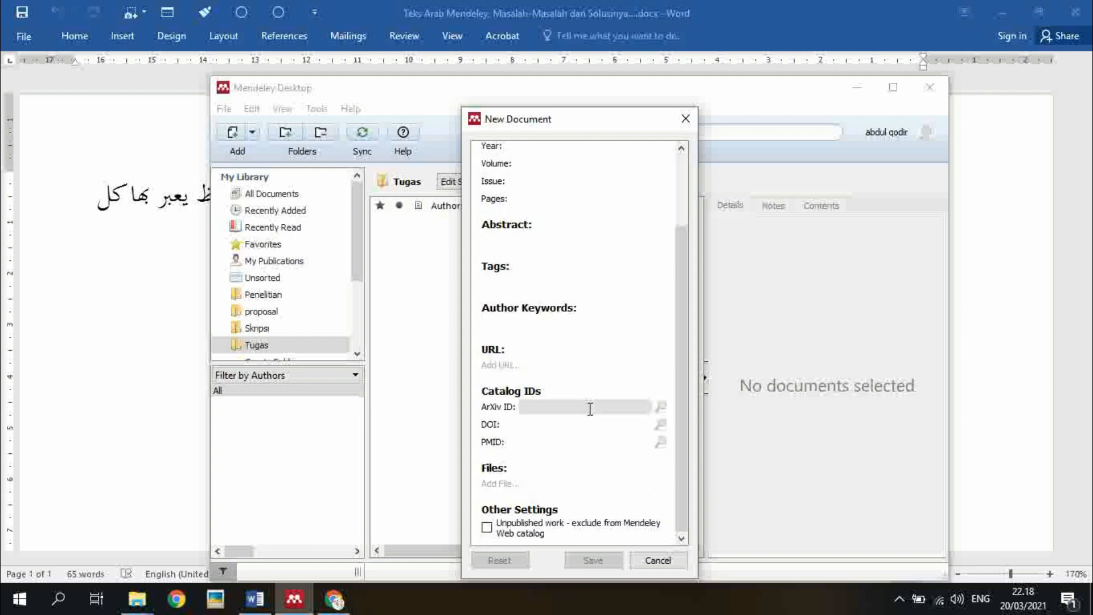
pyautogui.click(686, 118)
# Reopen Mendeley's options, choose Book as the document type and review its shown detail fields
pyautogui.click(325, 109)
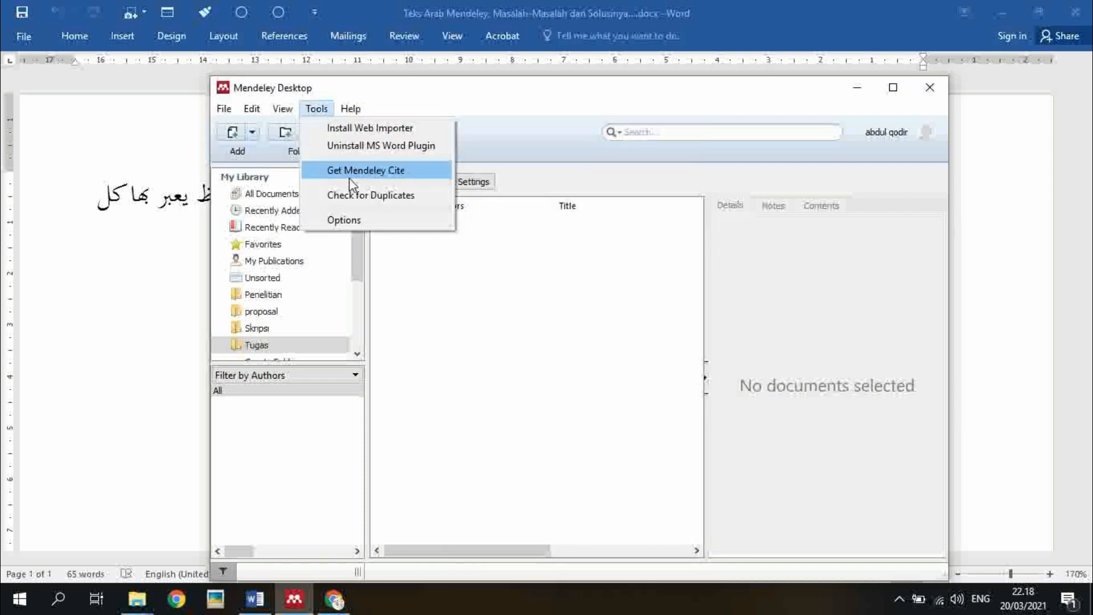
pyautogui.click(359, 219)
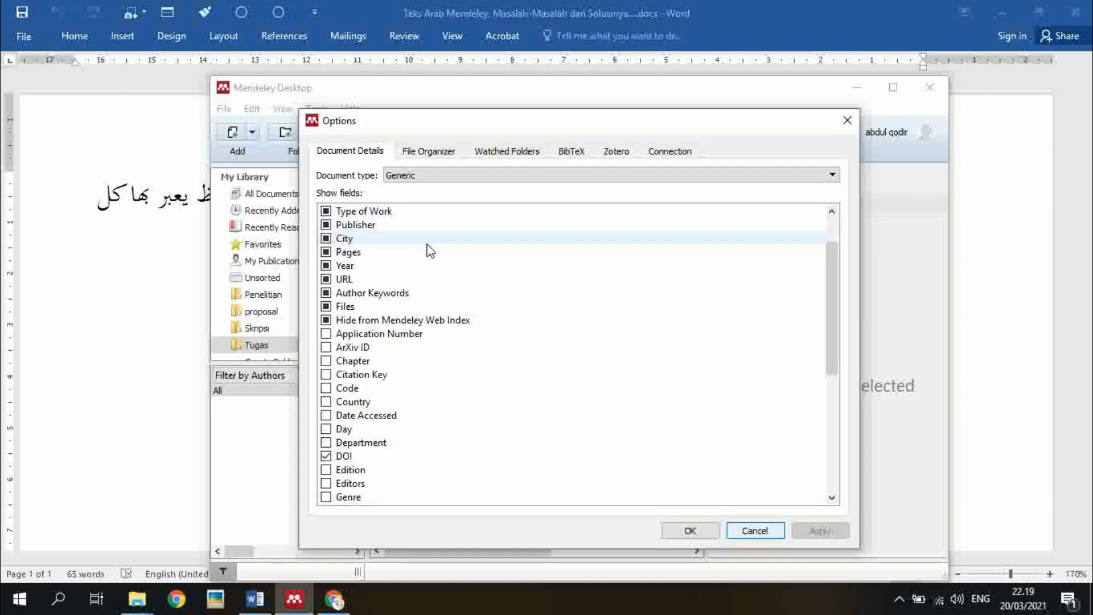
pyautogui.moveTo(829, 284); pyautogui.dragTo(764, 254)
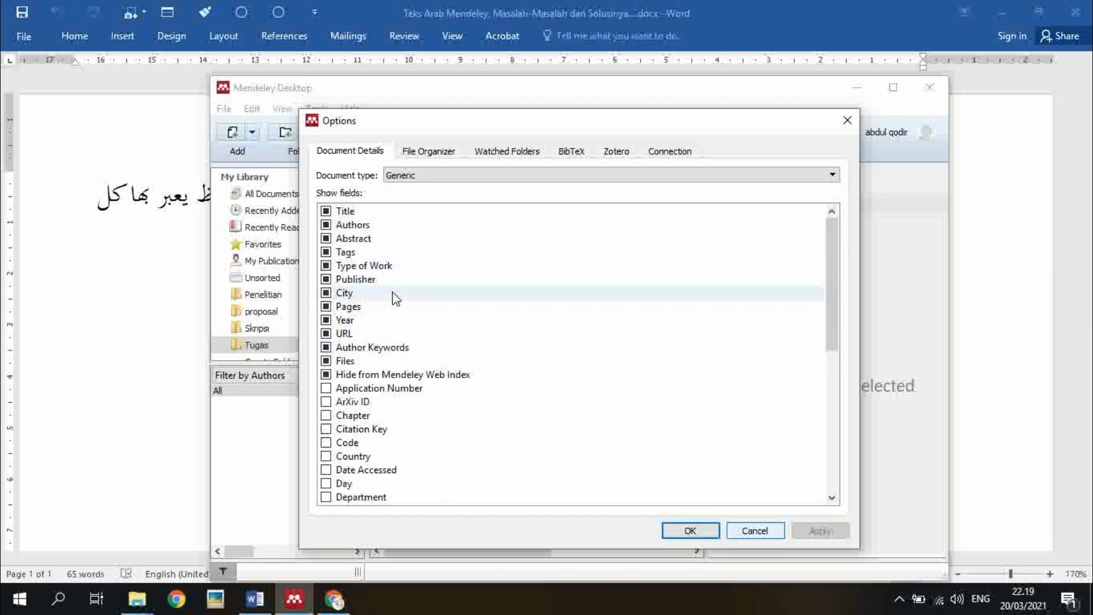
pyautogui.click(513, 177)
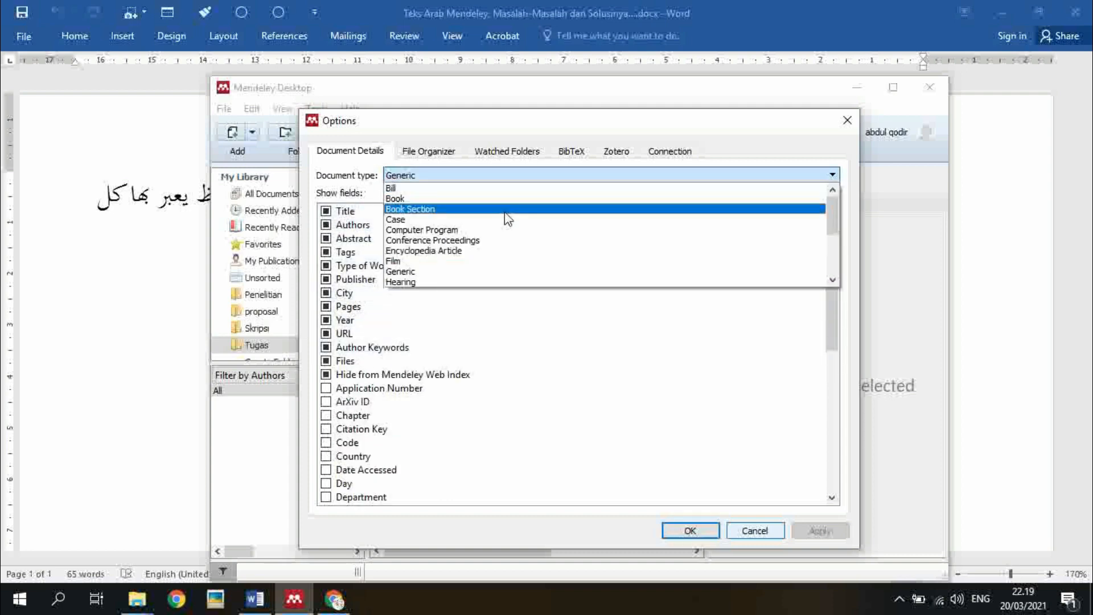
pyautogui.click(500, 198)
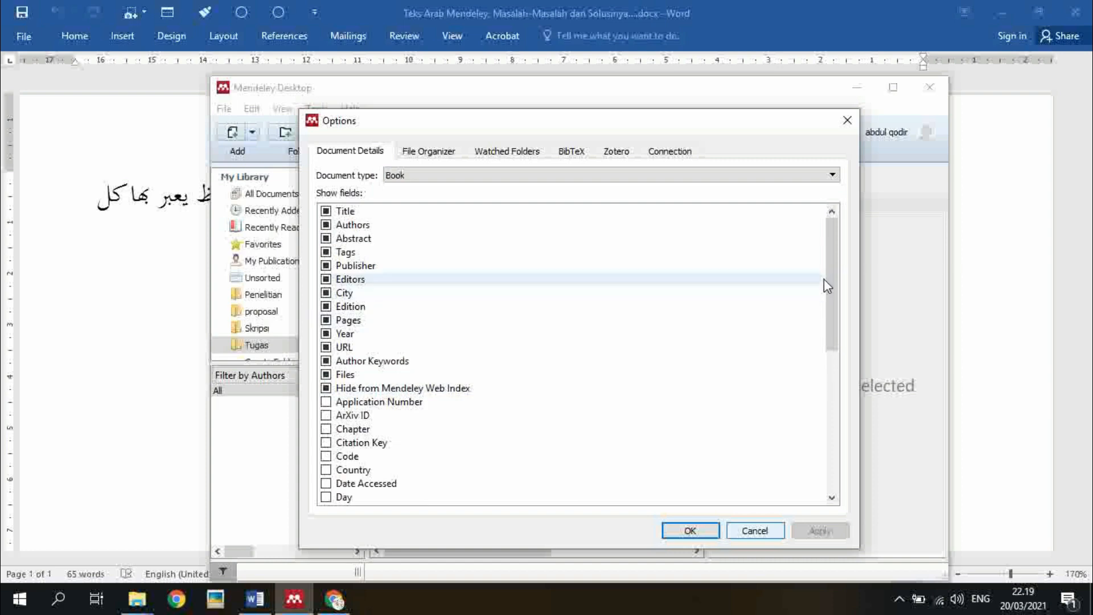
pyautogui.moveTo(832, 280); pyautogui.dragTo(833, 336)
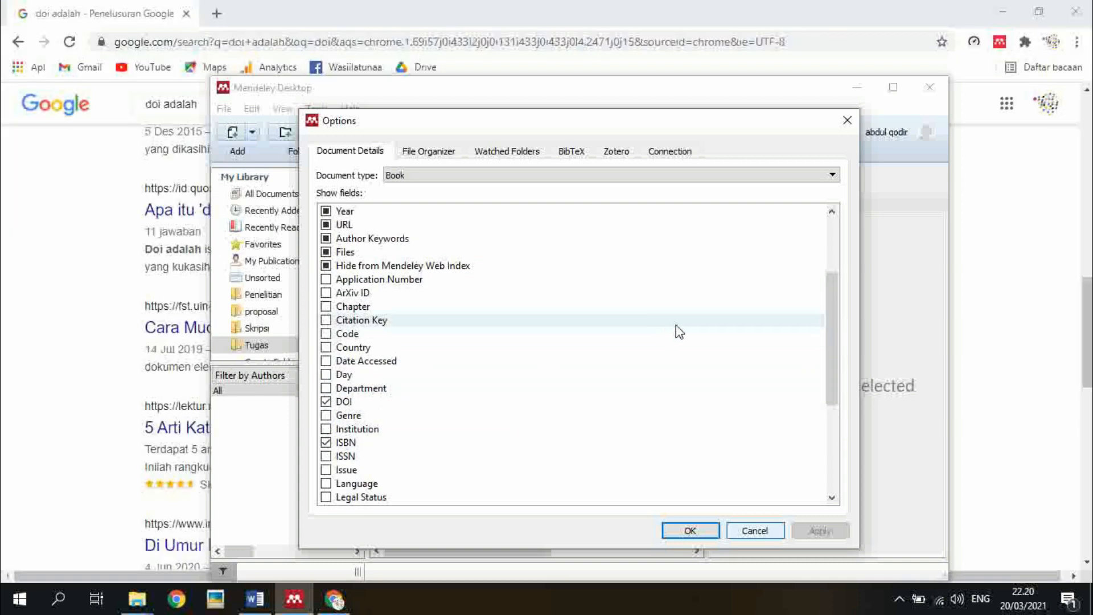
pyautogui.moveTo(832, 295); pyautogui.dragTo(845, 223)
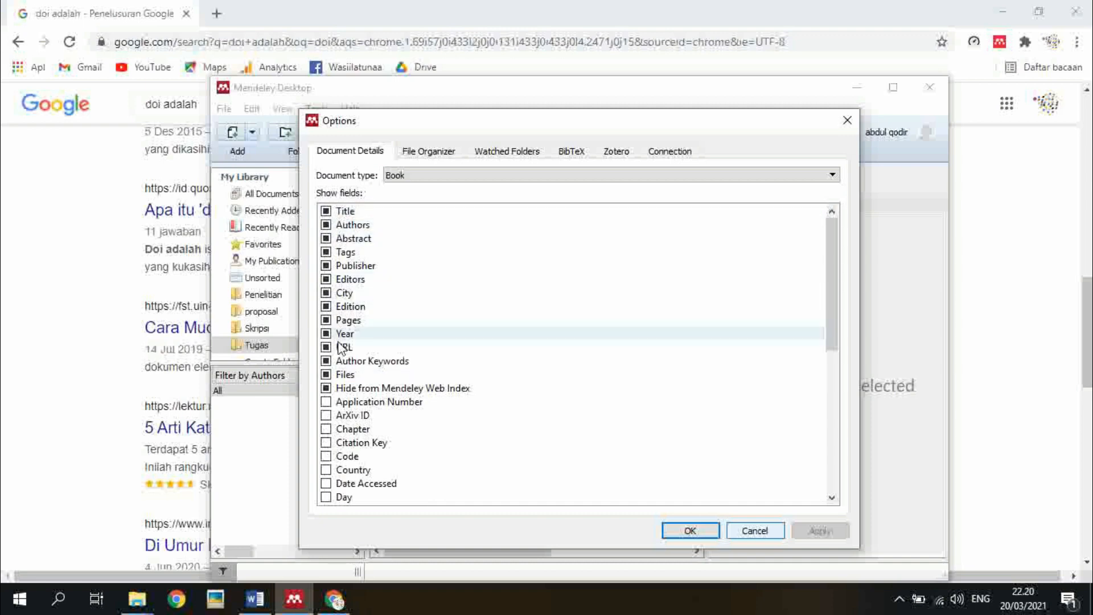
pyautogui.moveTo(832, 263); pyautogui.dragTo(328, 402)
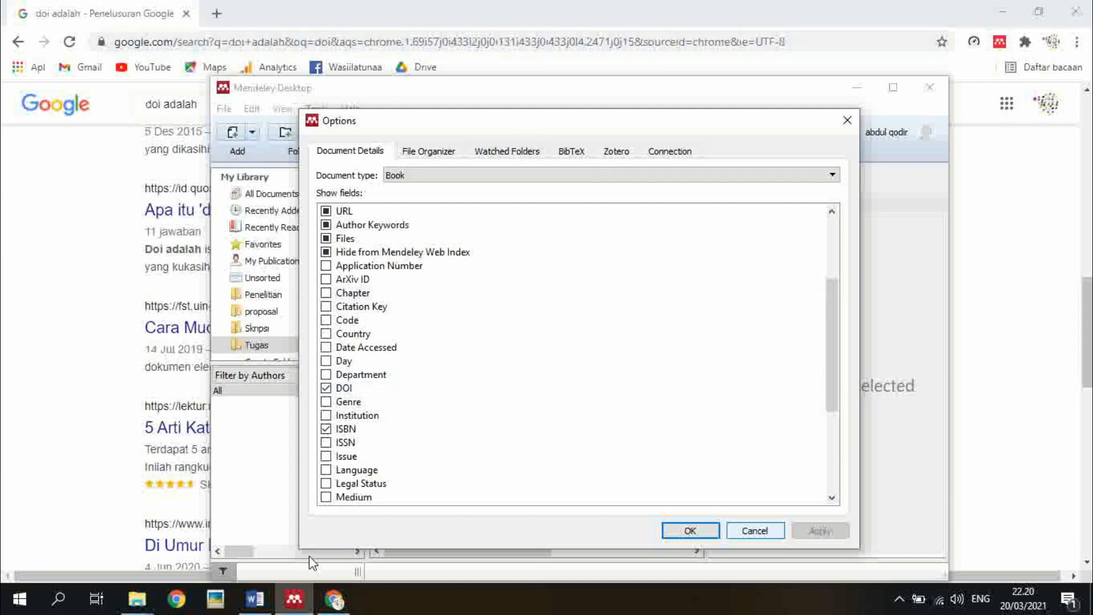
# Glance at the Arabic Word document, return to Mendeley's options and display the File Organizer settings
pyautogui.click(268, 601)
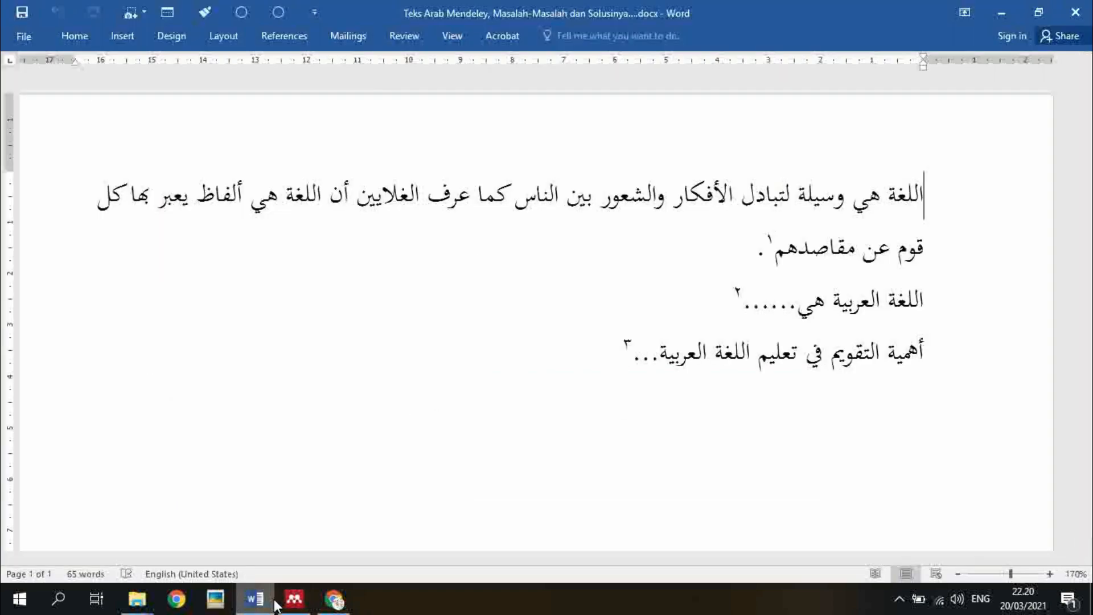
pyautogui.click(295, 599)
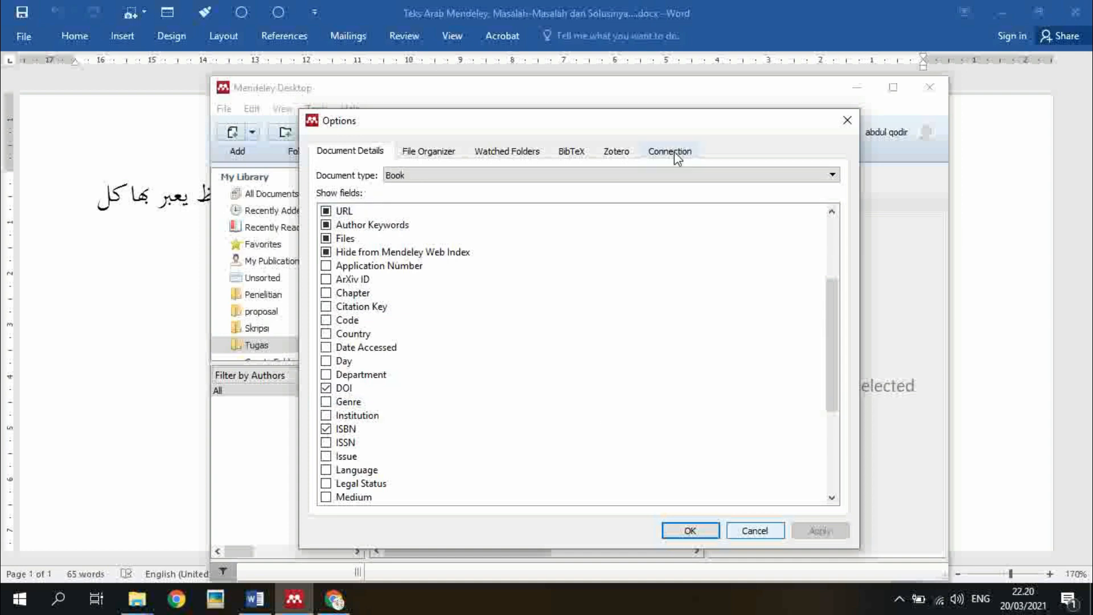
pyautogui.click(434, 152)
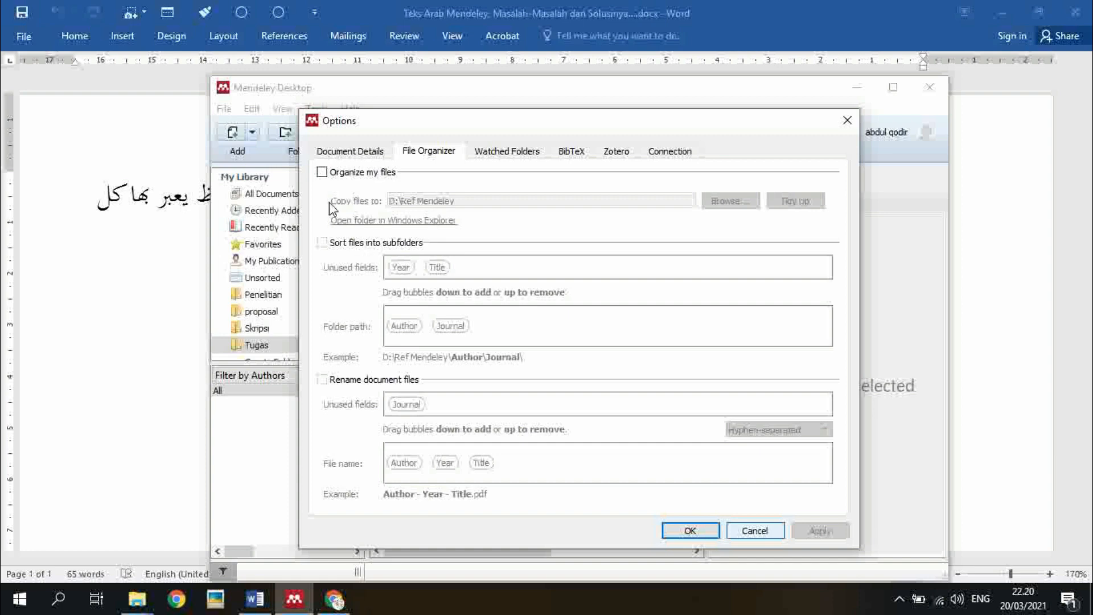
# Turn on Organize my files, inspect the D:\Ref Mendeley folder and the Watched Folders settings, and leave the options without saving
pyautogui.click(322, 172)
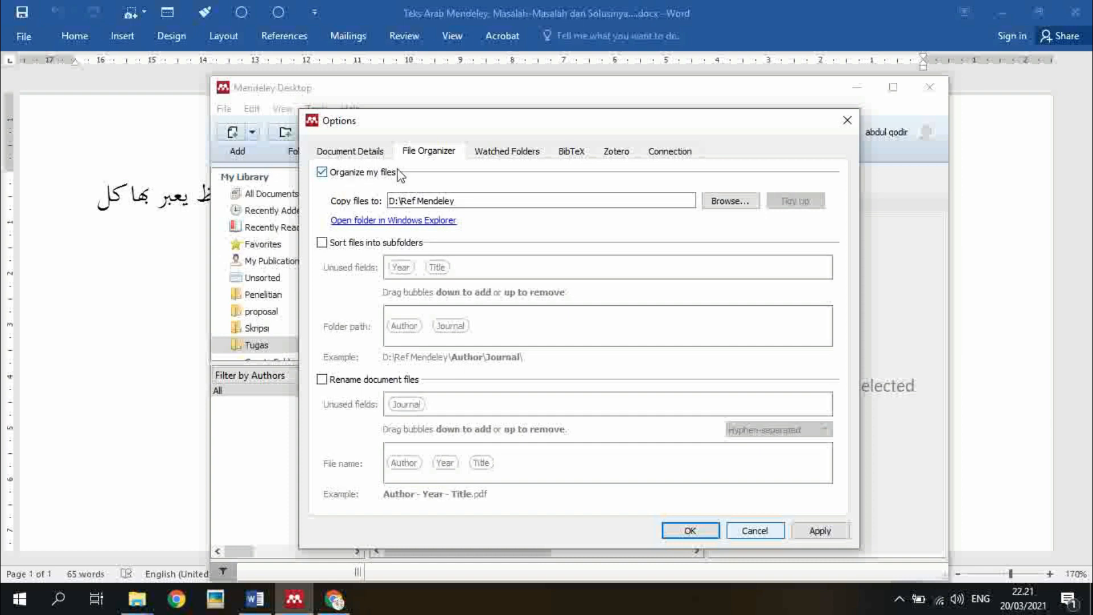
pyautogui.moveTo(455, 122)
pyautogui.mouseDown()
pyautogui.moveTo(713, 192)
pyautogui.moveTo(809, 190)
pyautogui.moveTo(822, 144)
pyautogui.moveTo(802, 128)
pyautogui.moveTo(465, 125)
pyautogui.mouseUp()
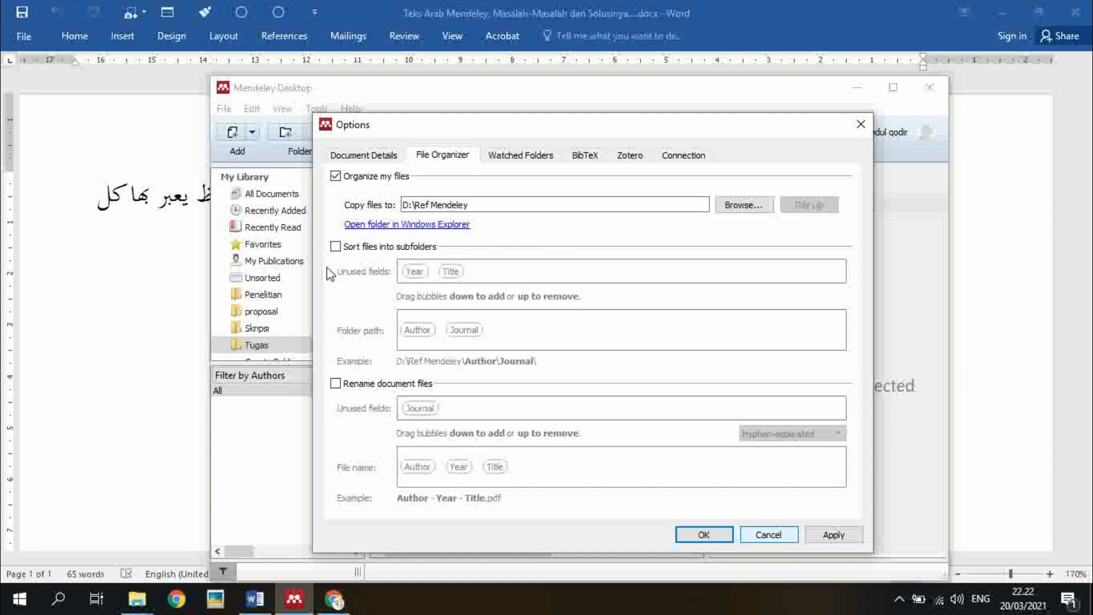
pyautogui.click(383, 228)
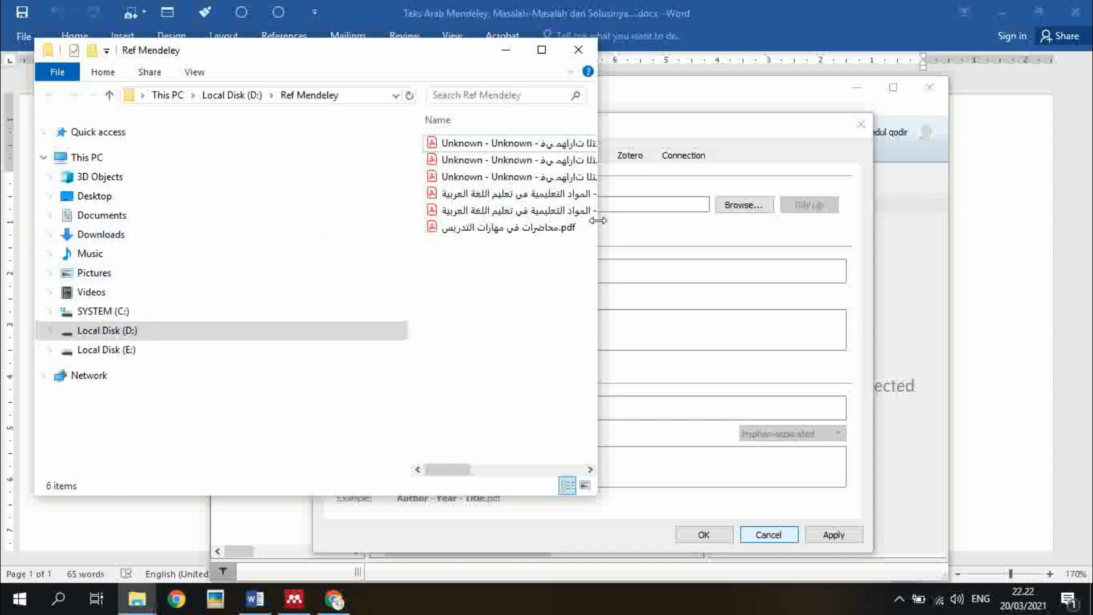
pyautogui.moveTo(598, 228); pyautogui.dragTo(699, 233)
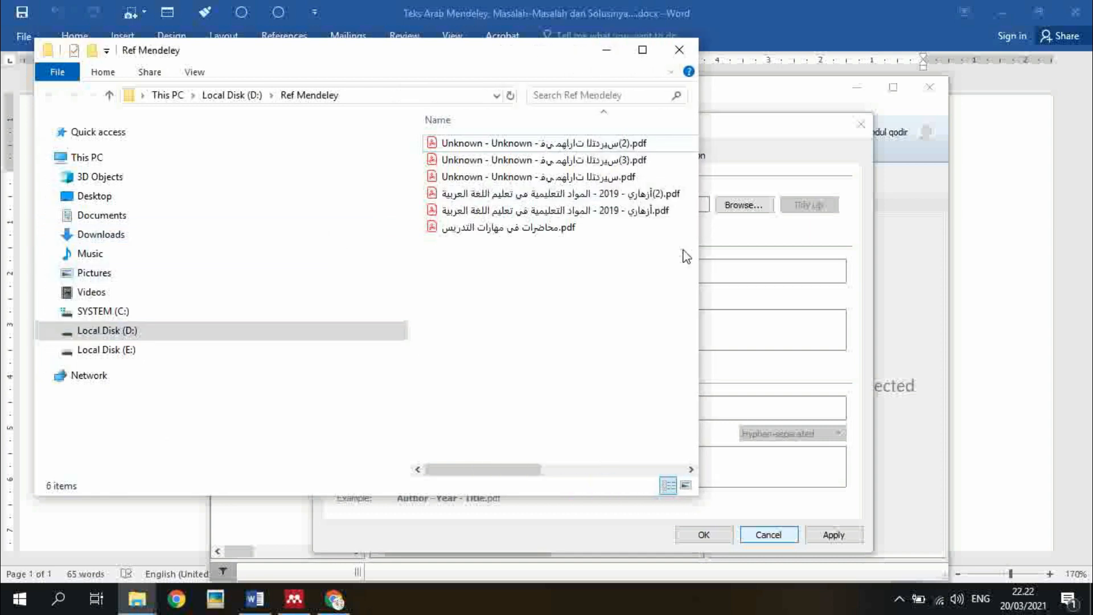
pyautogui.click(680, 50)
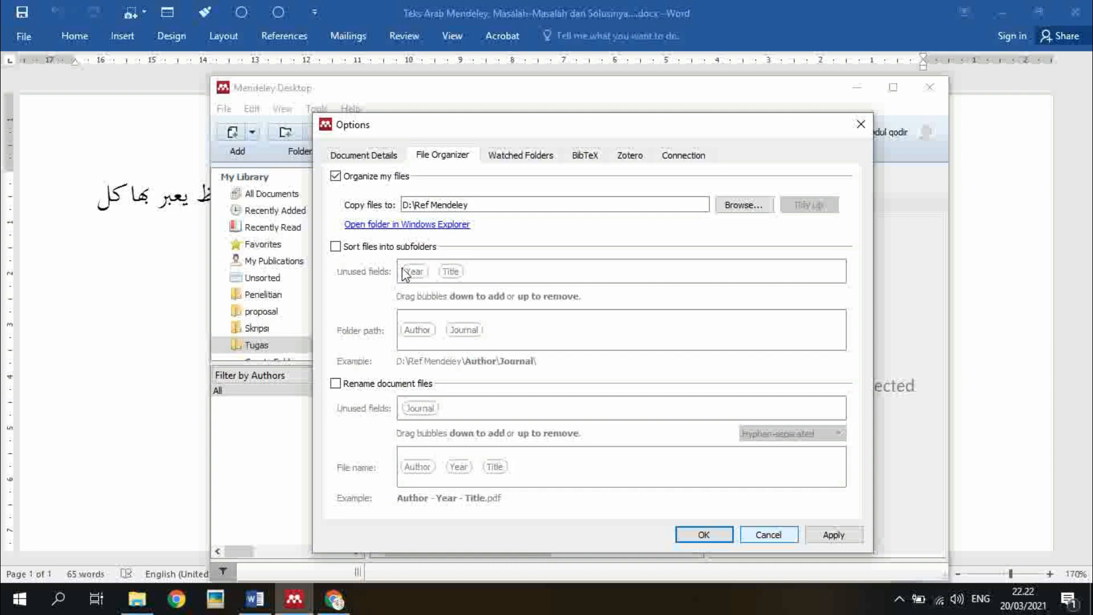
pyautogui.click(521, 155)
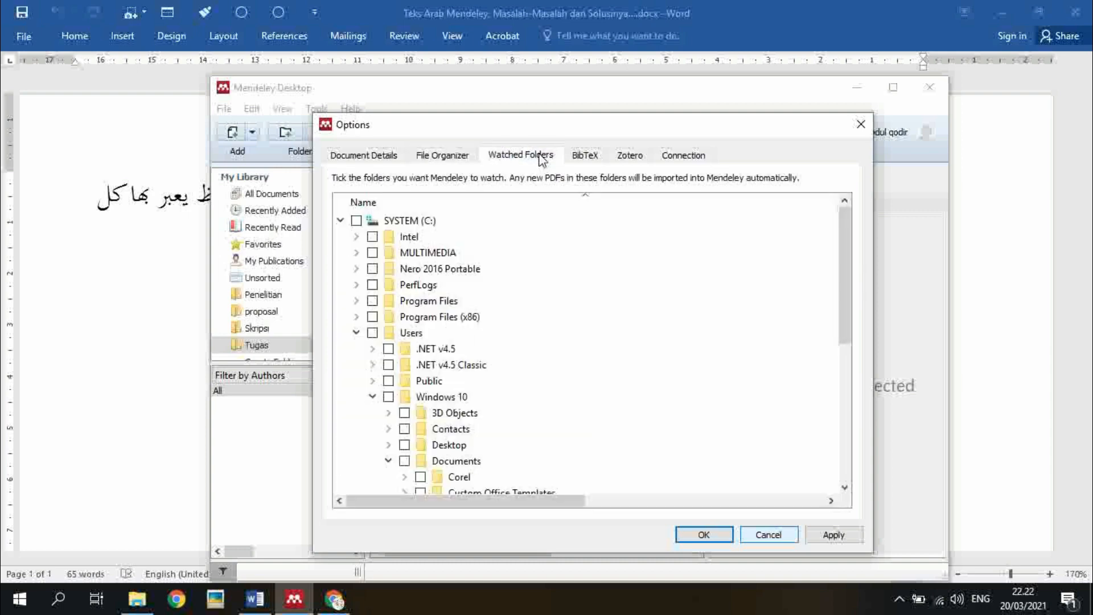
pyautogui.click(777, 540)
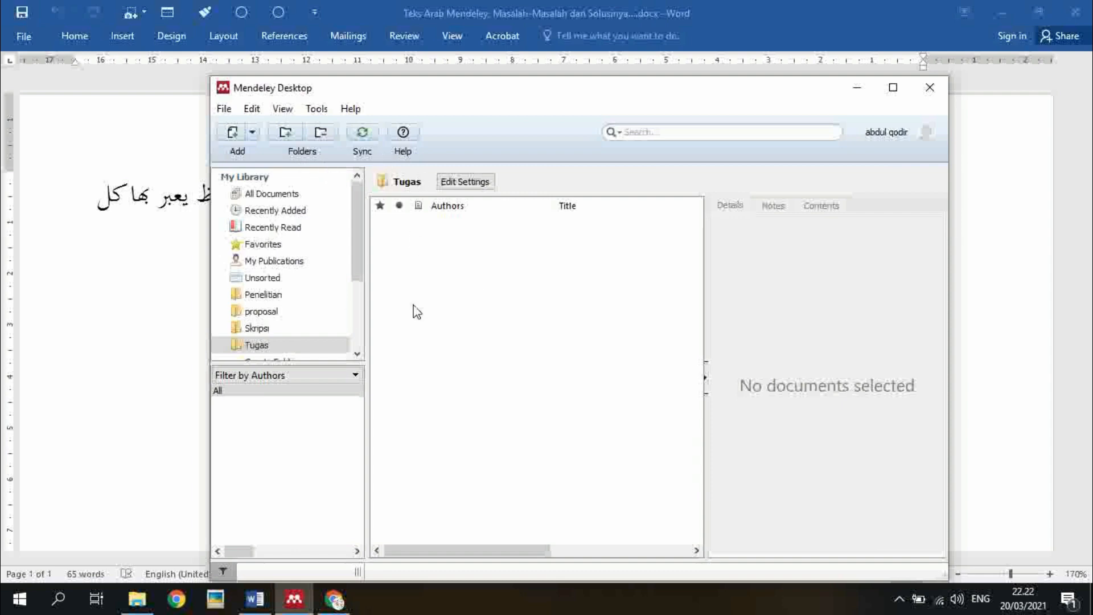
# Reopen Mendeley's options, review the File Organizer settings with Organize my files turned on, and cancel the dialog
pyautogui.click(317, 109)
pyautogui.click(348, 222)
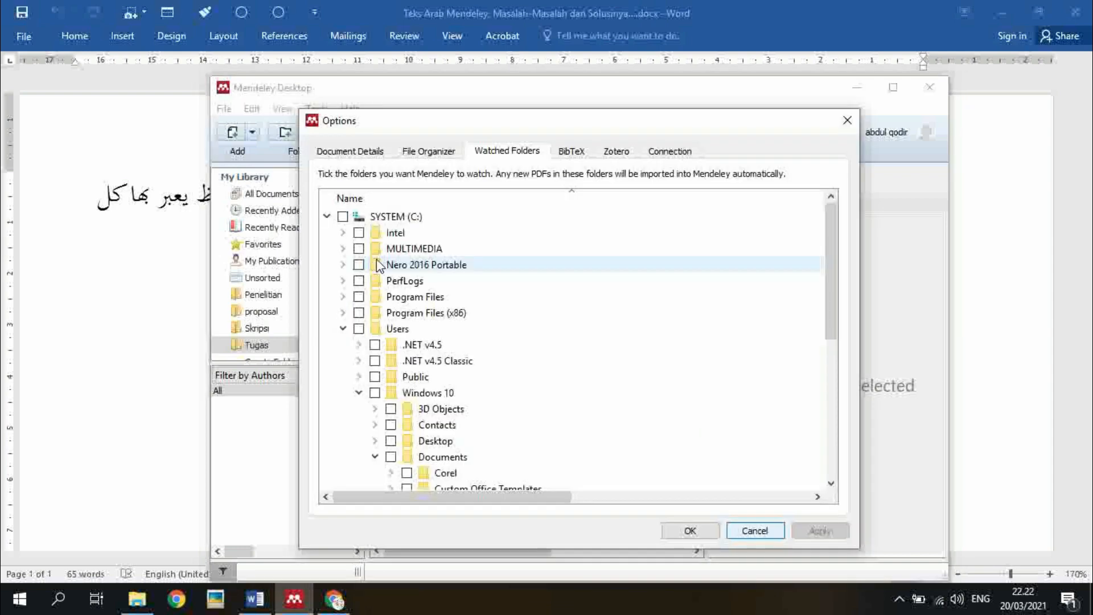
pyautogui.click(427, 152)
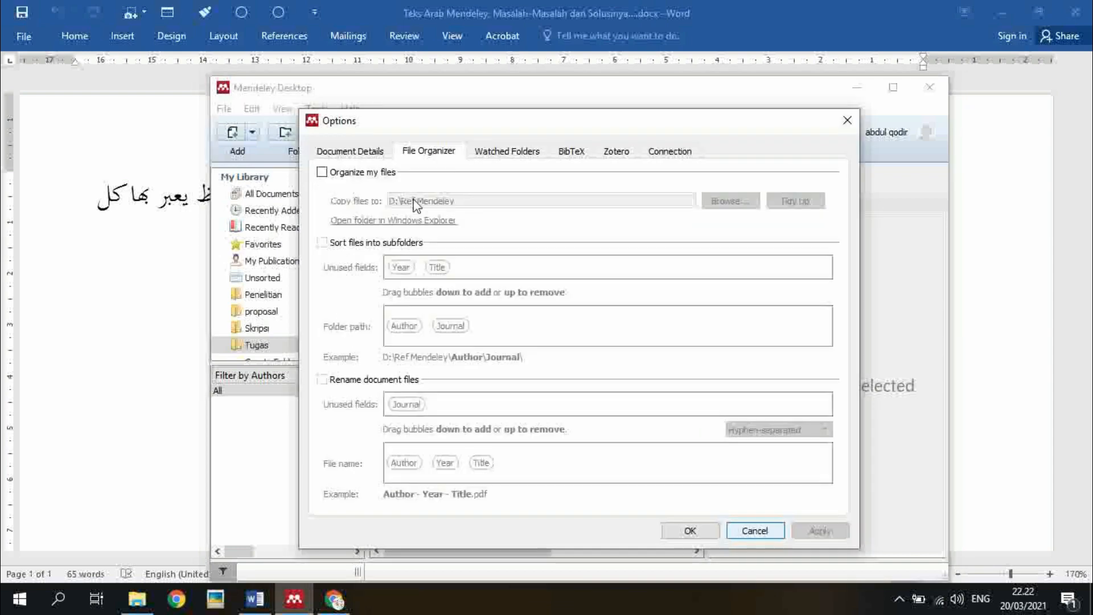
pyautogui.click(322, 171)
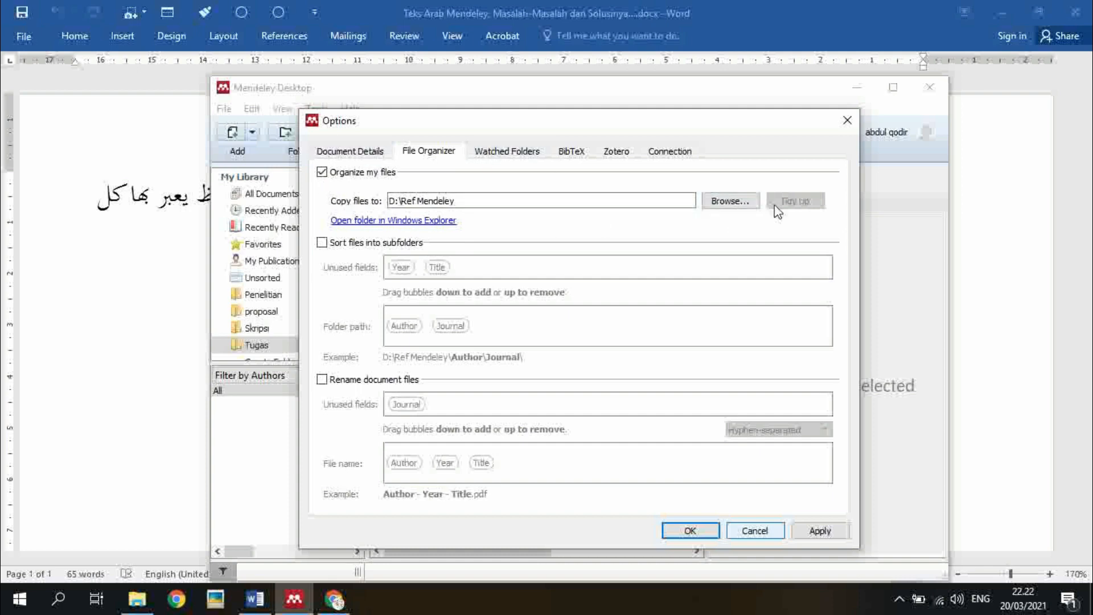
pyautogui.click(756, 532)
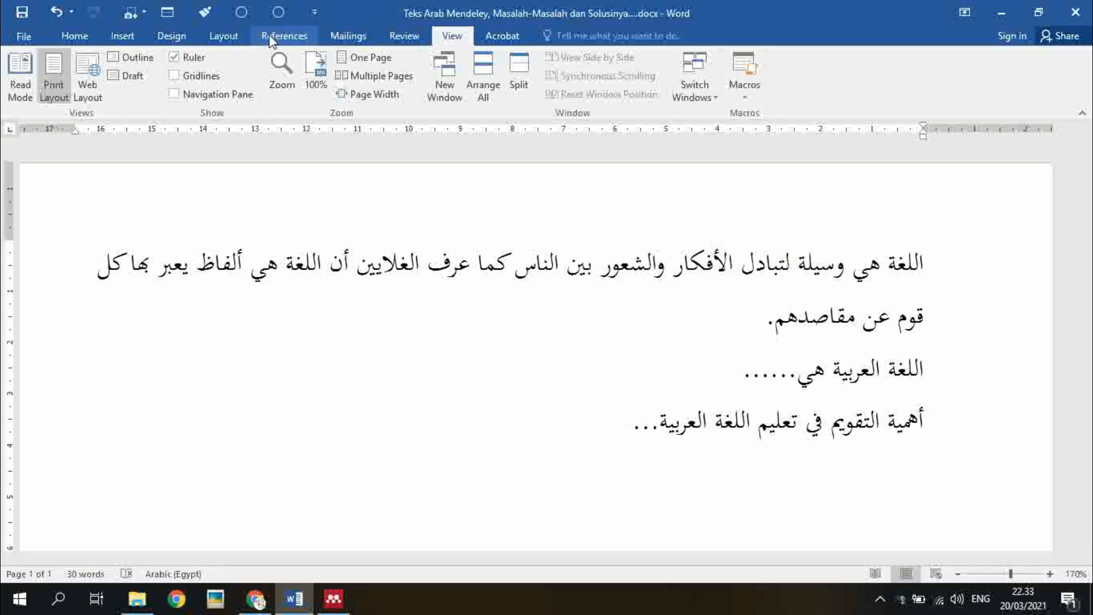
# Switch to the Word document and insert a Mendeley citation of the book جامع الدروس العربية before the first paragraph's final period
pyautogui.click(774, 322)
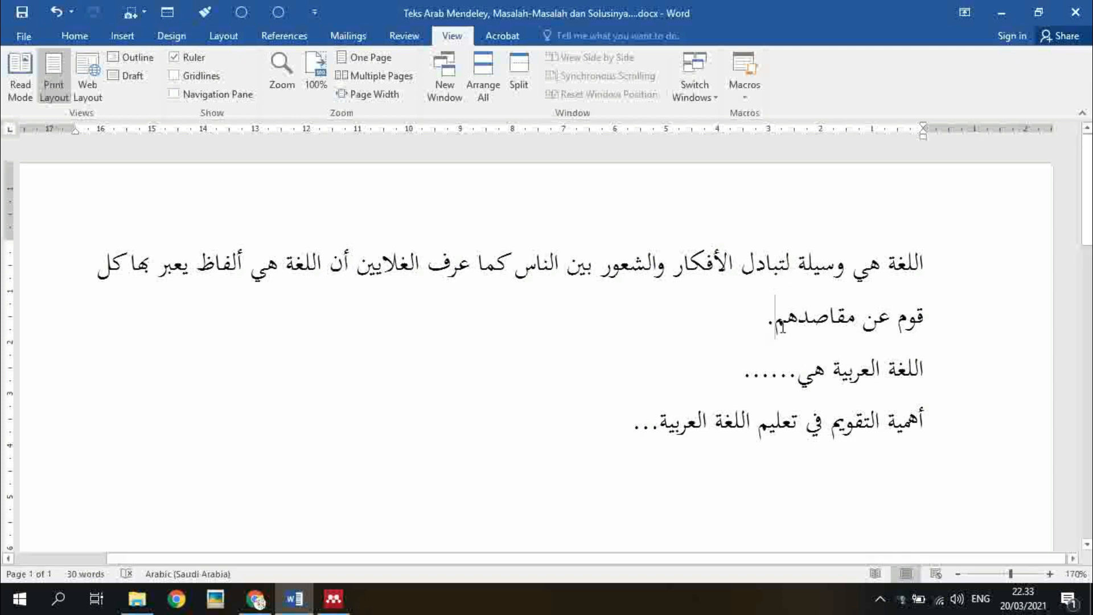
pyautogui.write('.')
pyautogui.click(284, 36)
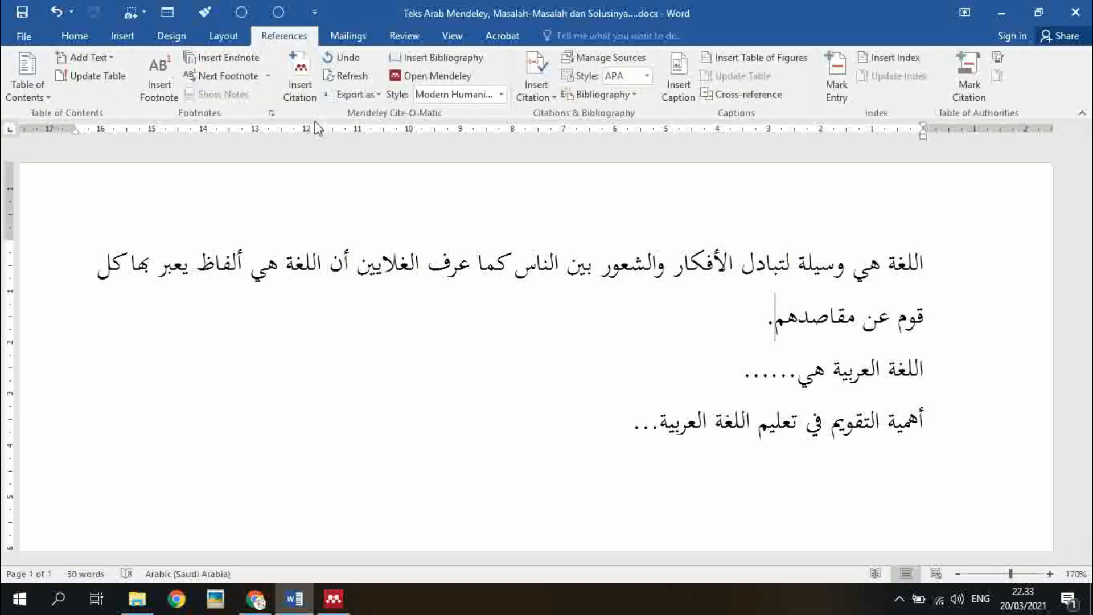
pyautogui.click(299, 79)
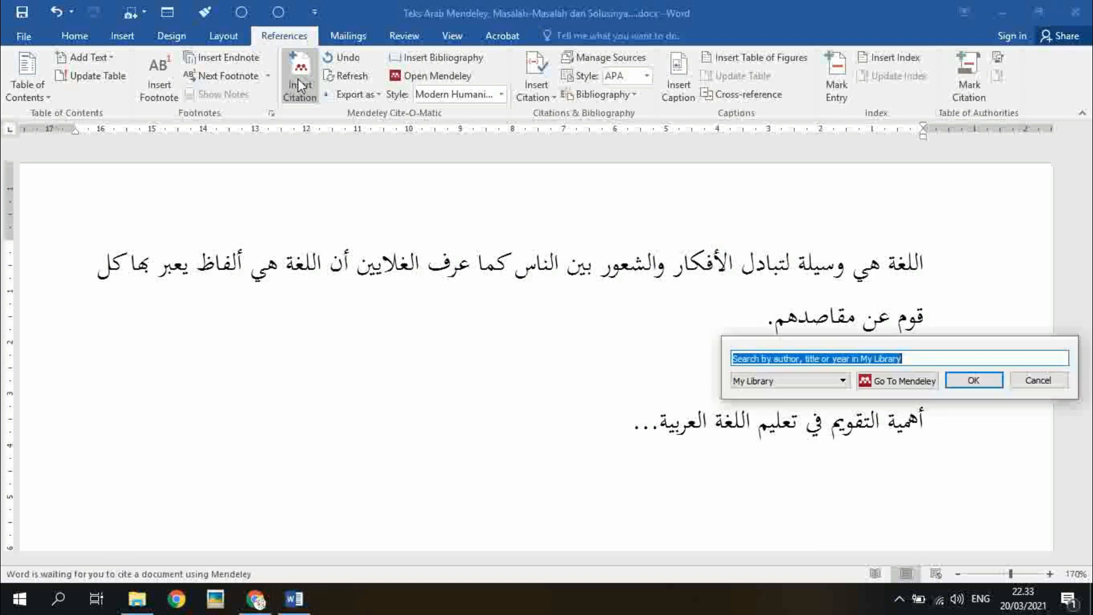
pyautogui.click(896, 385)
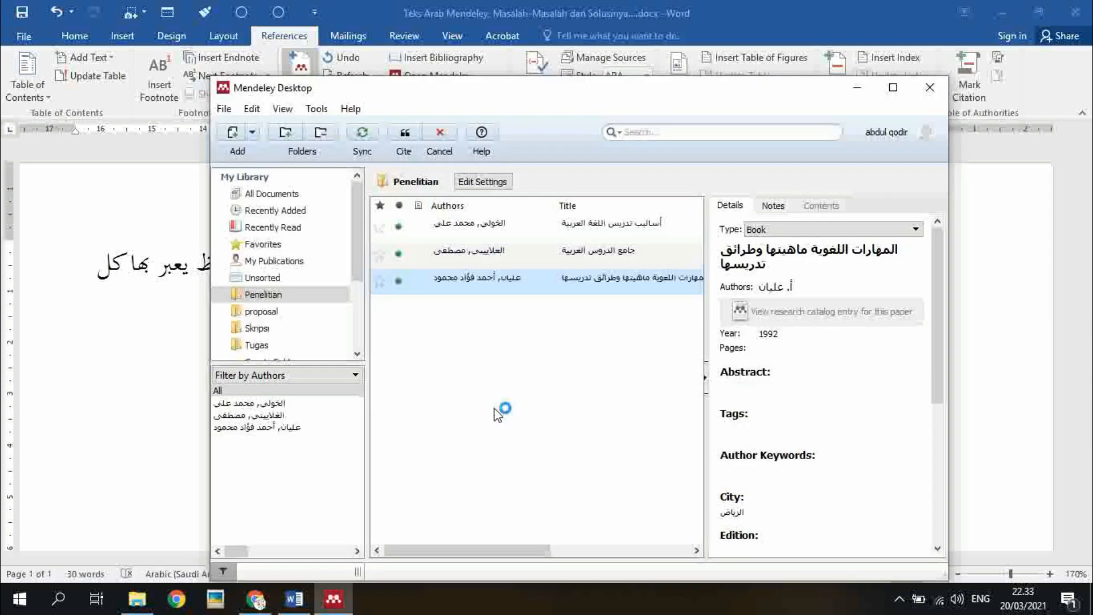
pyautogui.click(472, 254)
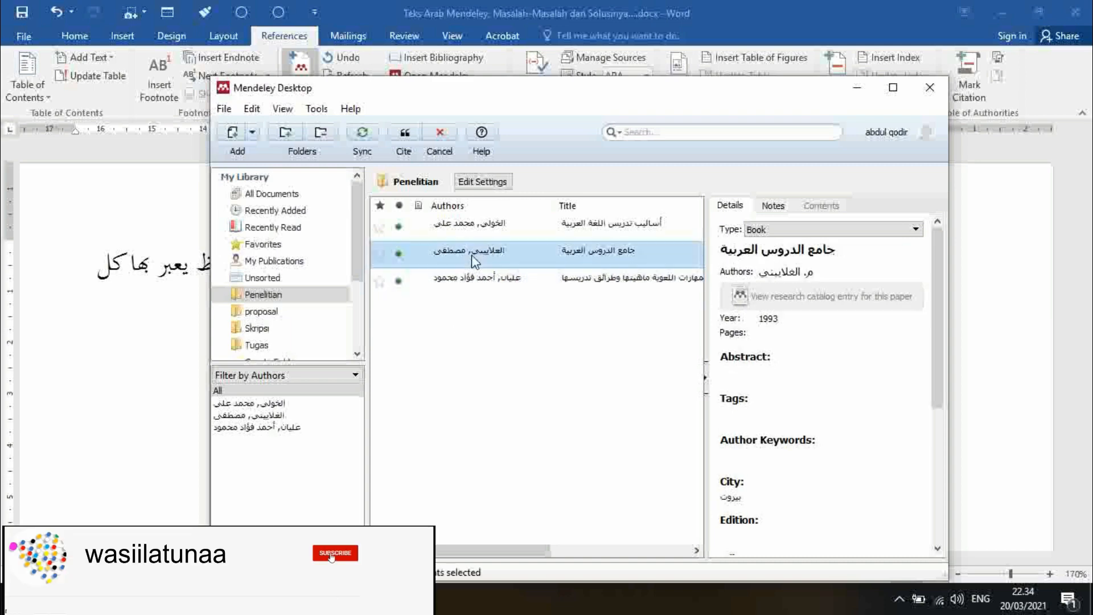
pyautogui.click(405, 138)
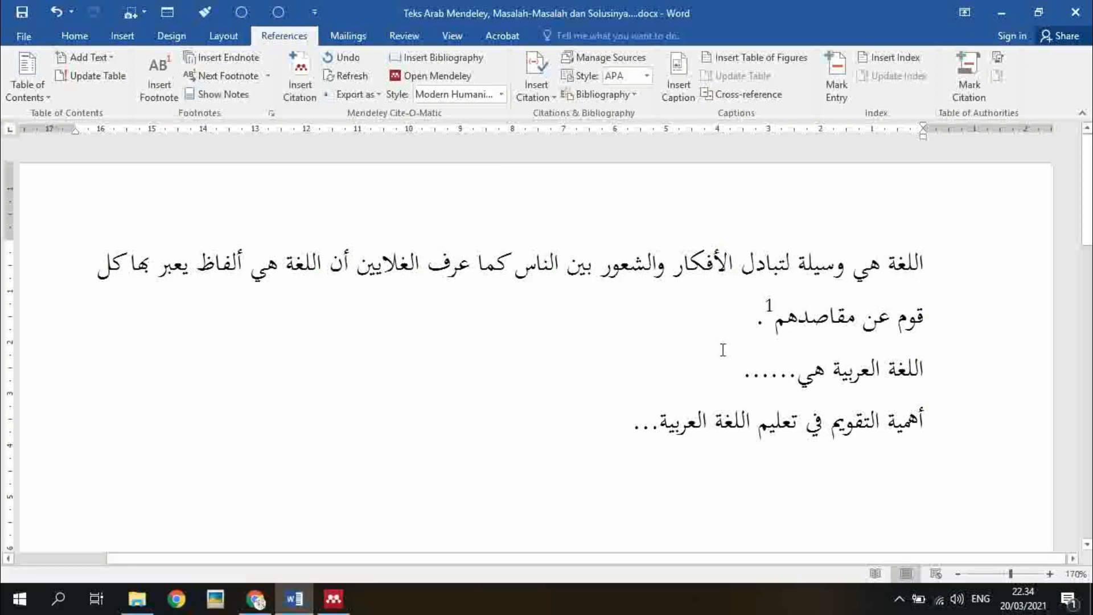
# Insert a Mendeley citation of the book أساليب تدريس اللغة العربية at the end of the line "اللغة العربية هي......"
pyautogui.click(742, 374)
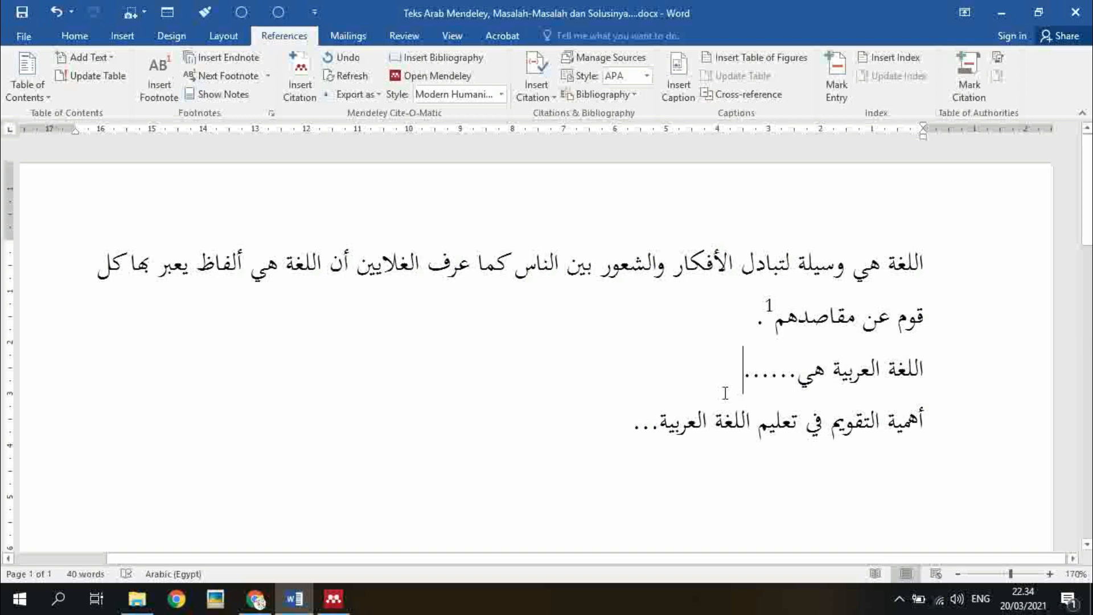
pyautogui.click(302, 89)
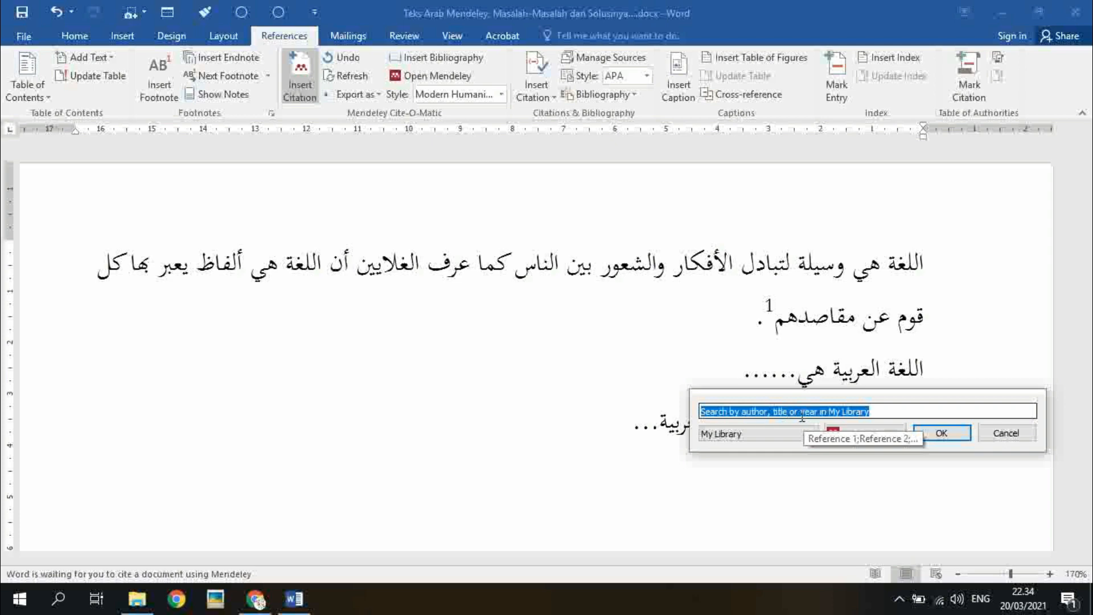
pyautogui.moveTo(776, 391); pyautogui.dragTo(590, 357)
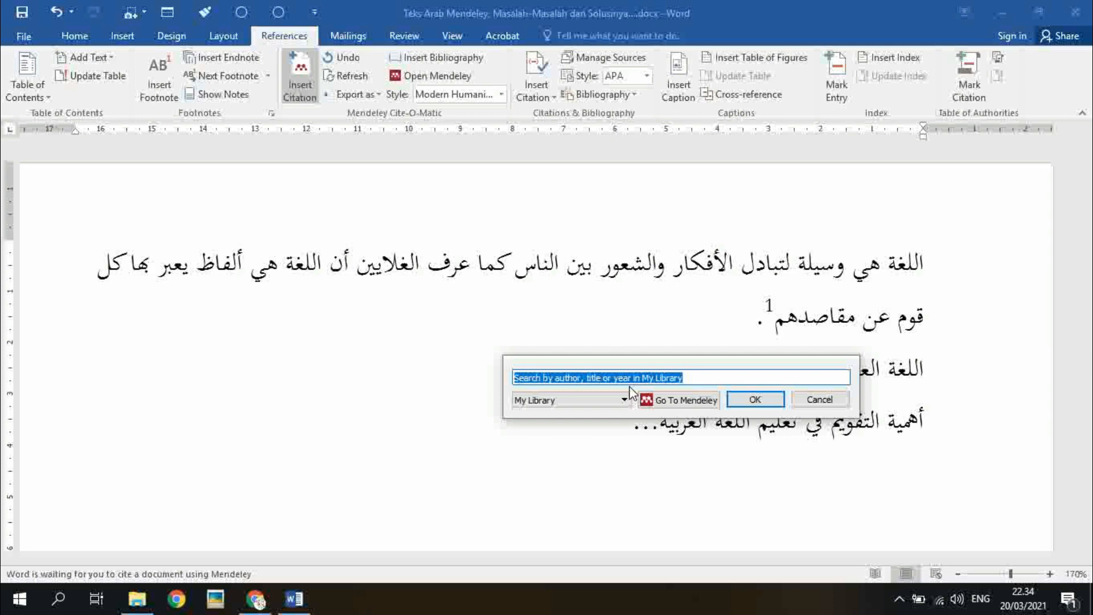
pyautogui.click(686, 401)
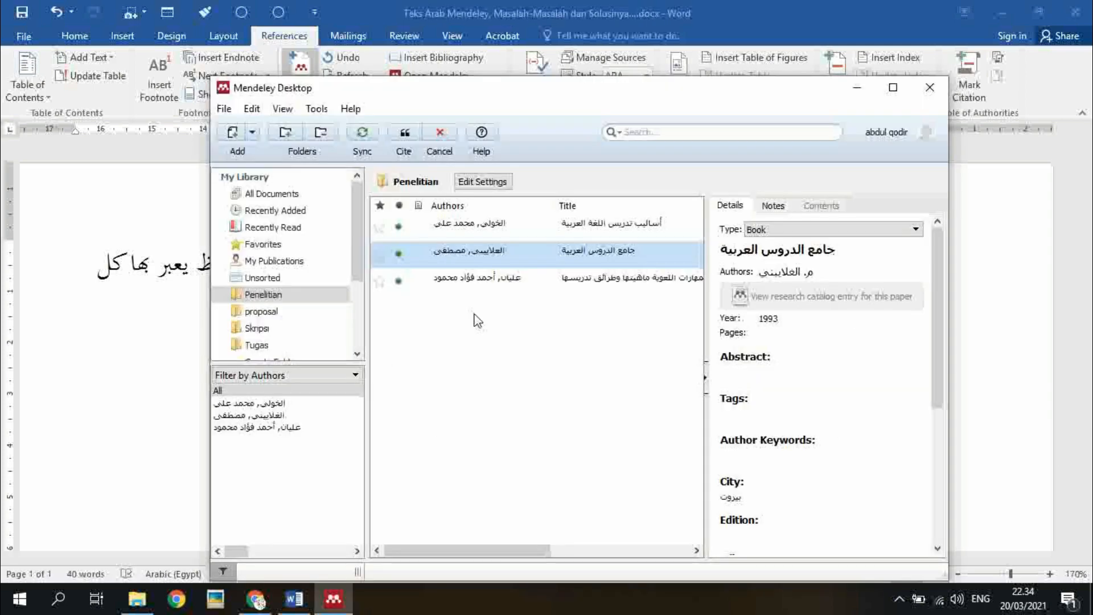
pyautogui.click(492, 228)
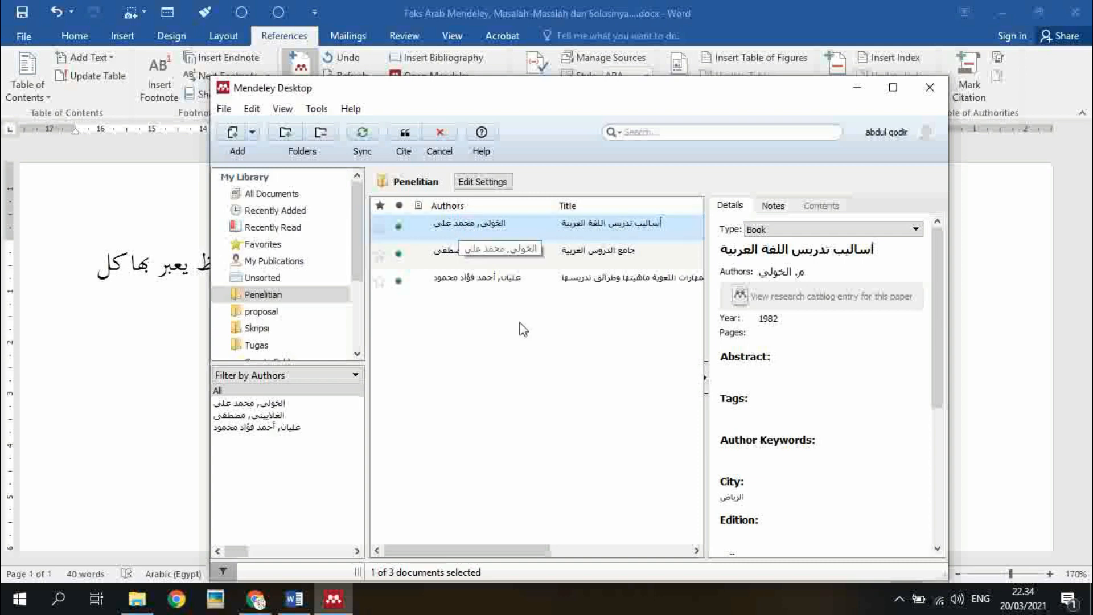
pyautogui.click(405, 133)
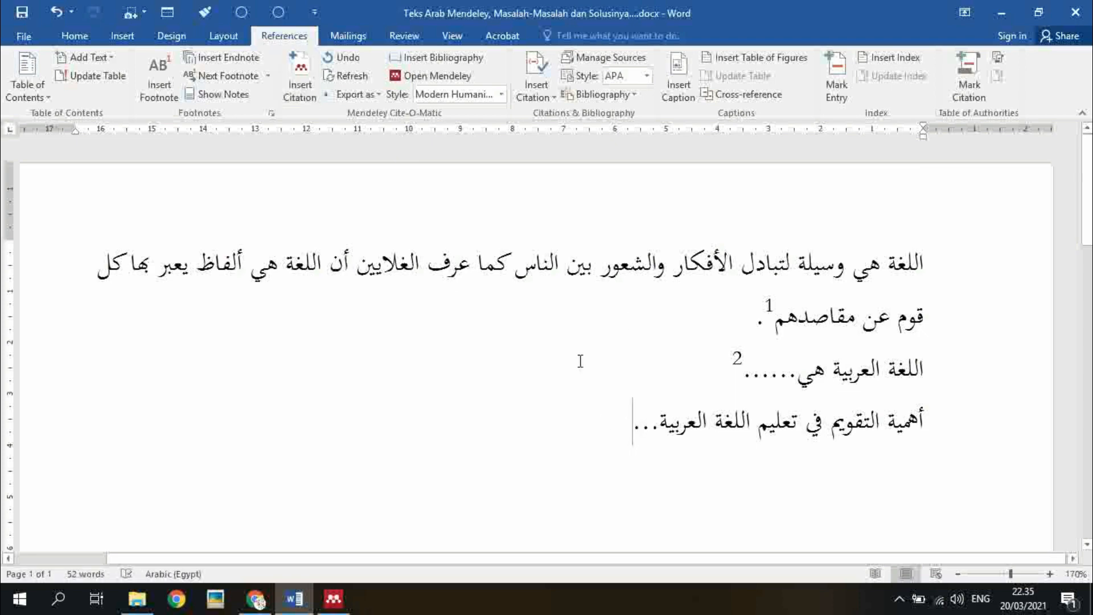
# Cite the book المهارات اللغوية ماهيتها وطرائق تدريسها from Mendeley at the end of the document's last line
pyautogui.click(303, 75)
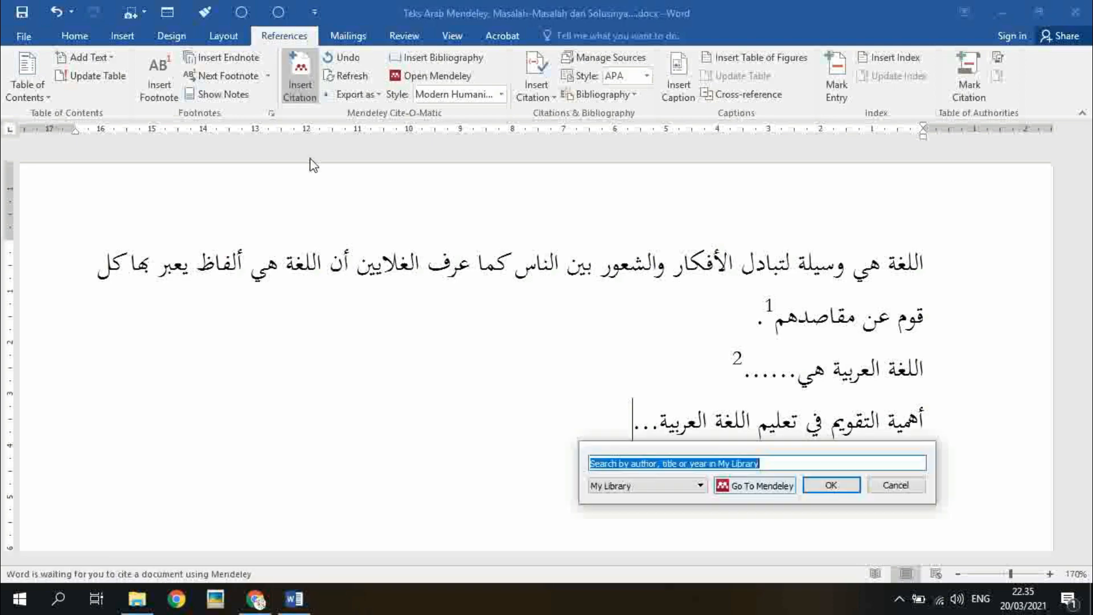
pyautogui.click(751, 486)
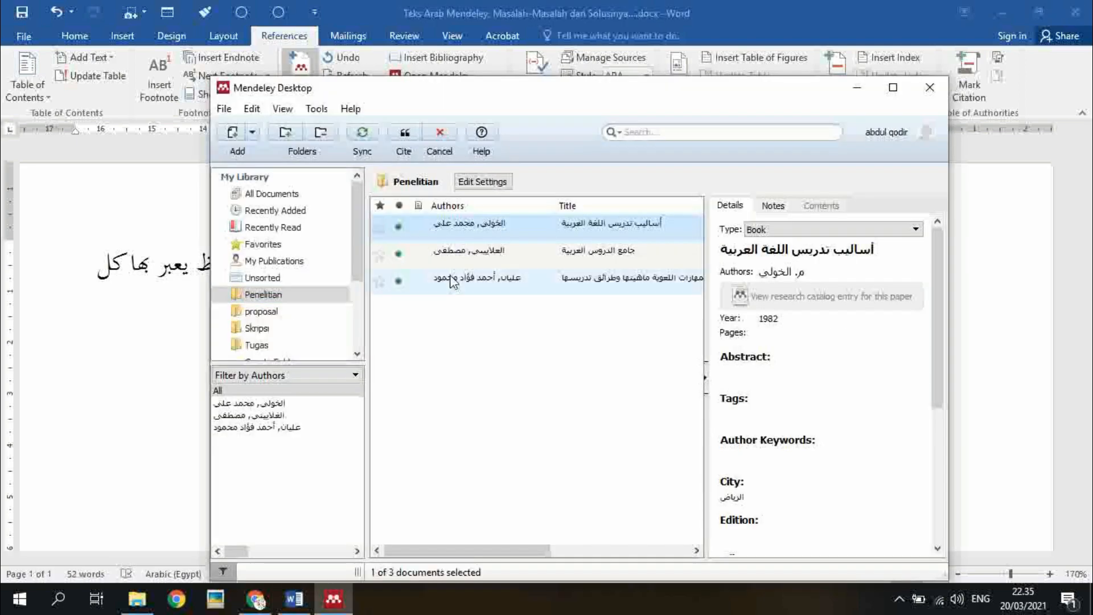
pyautogui.click(453, 282)
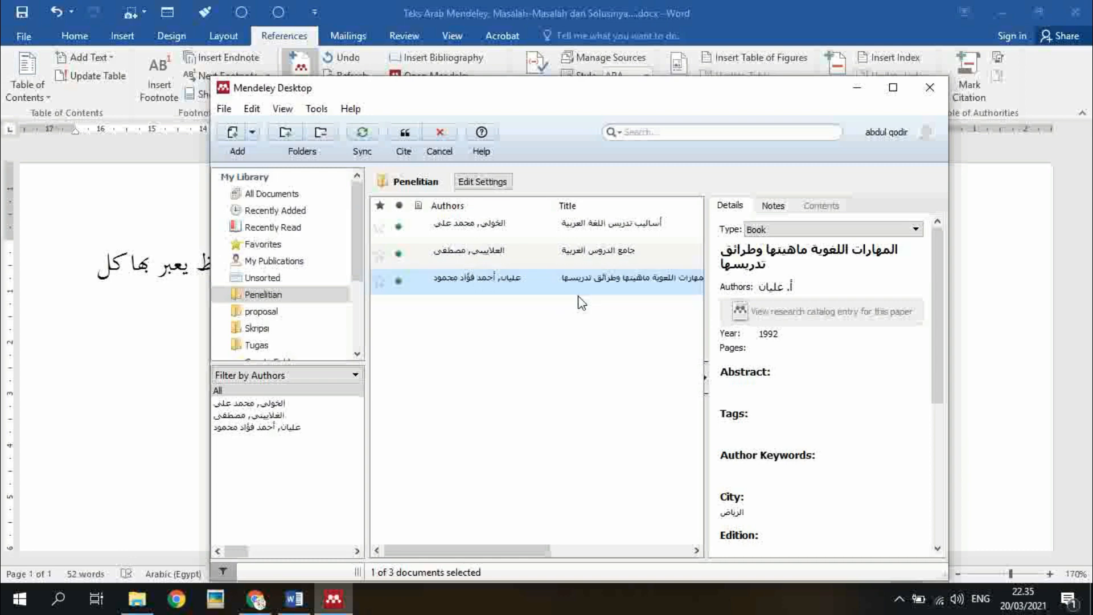
pyautogui.click(405, 137)
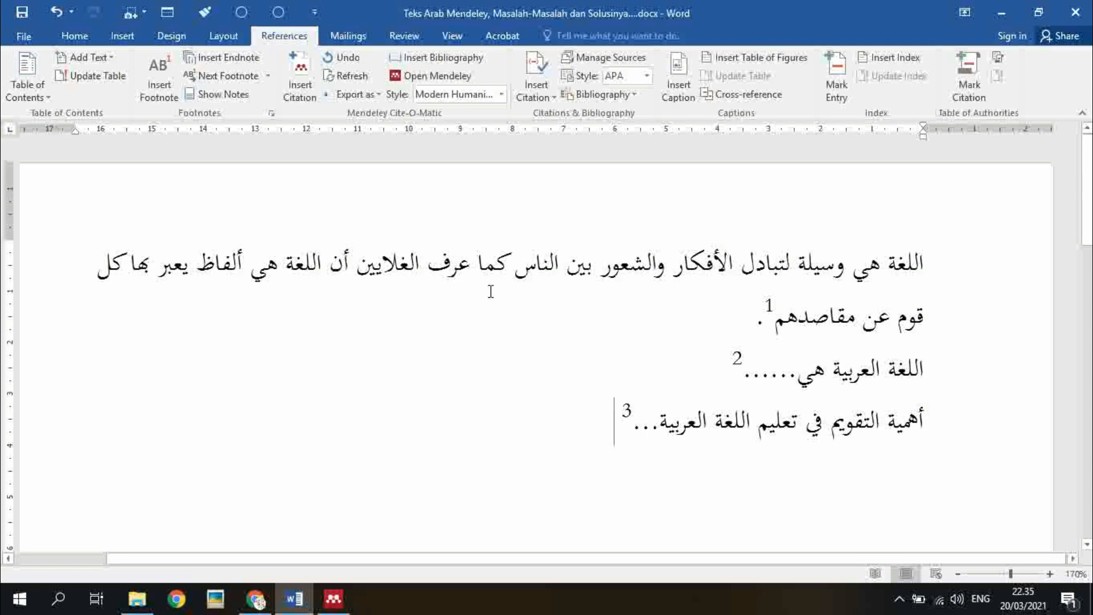
# Change the Mendeley citation style to American Medical Association 11th edition and check the first citation in the text
pyautogui.click(778, 307)
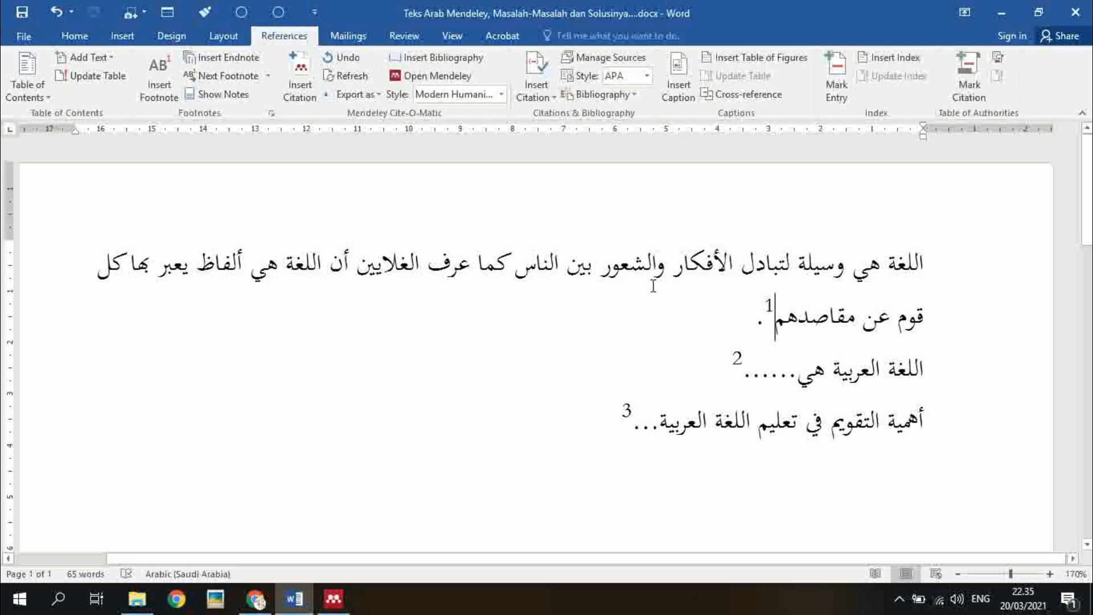
pyautogui.click(502, 96)
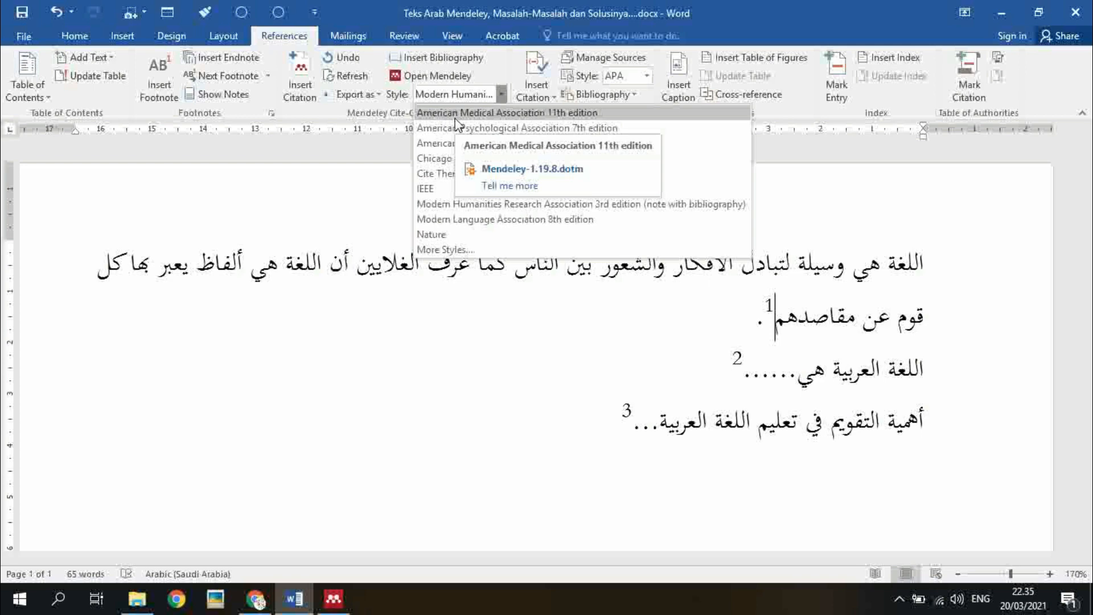
pyautogui.click(491, 113)
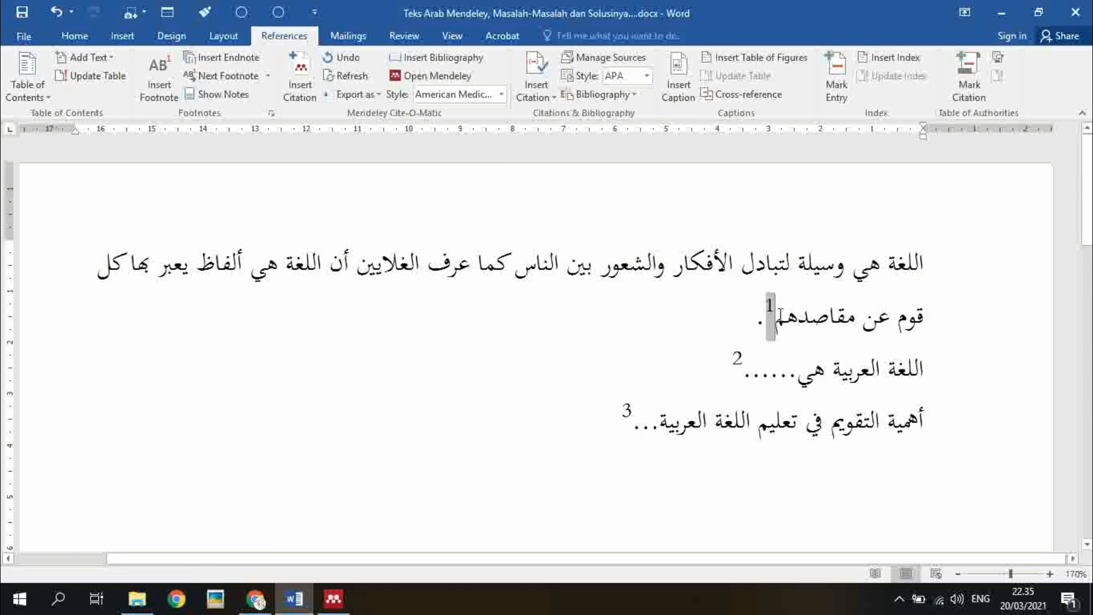
pyautogui.click(826, 315)
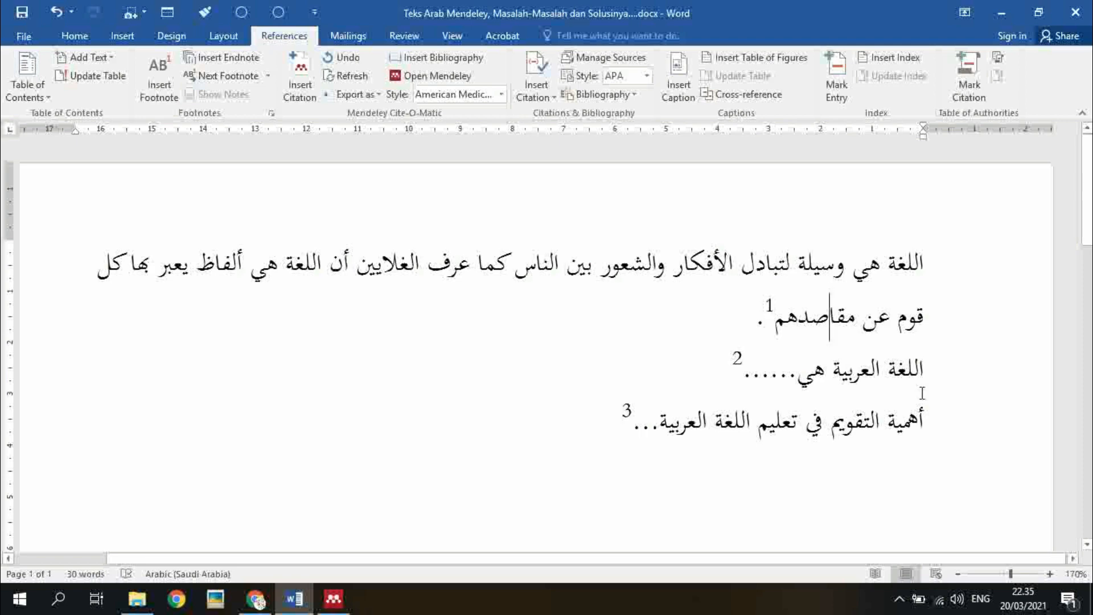
# Switch the document's Mendeley citation style to American Psychological Association 7th edition
pyautogui.moveTo(1087, 190)
pyautogui.mouseDown()
pyautogui.moveTo(1088, 482)
pyautogui.moveTo(1087, 205)
pyautogui.mouseUp()
pyautogui.click(501, 94)
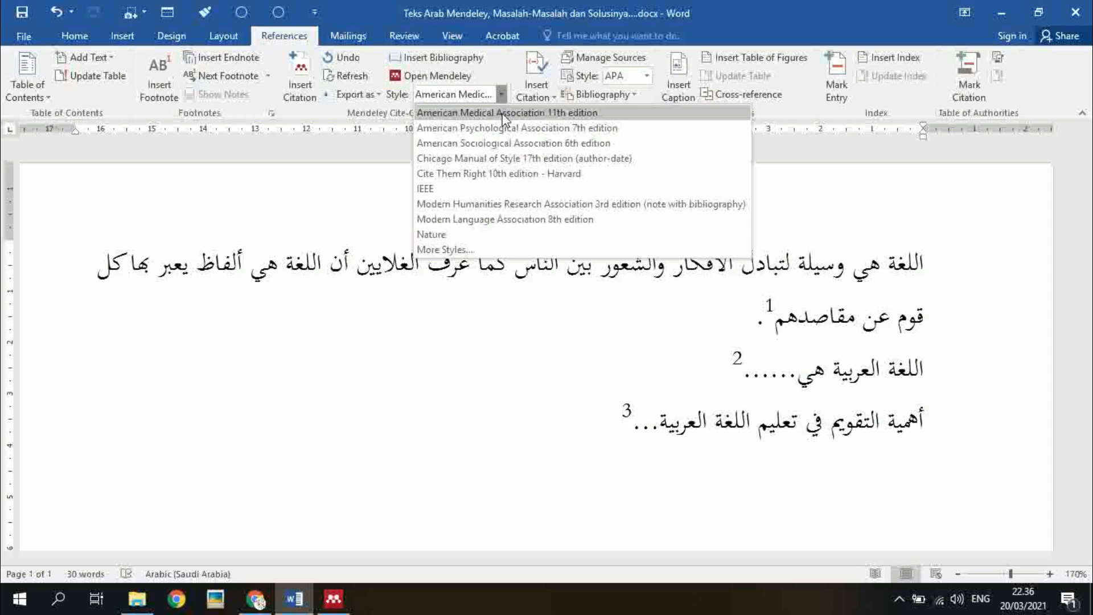
pyautogui.click(505, 128)
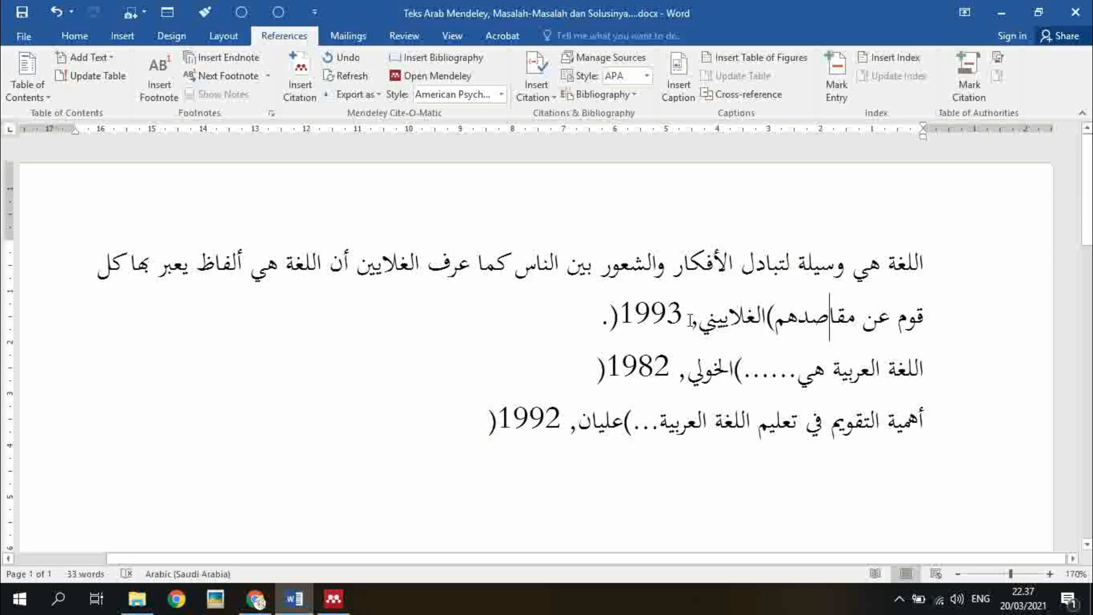
# Select the first in-text citation and set the Mendeley citation style to American Sociological Association 6th edition
pyautogui.click(691, 324)
pyautogui.click(503, 95)
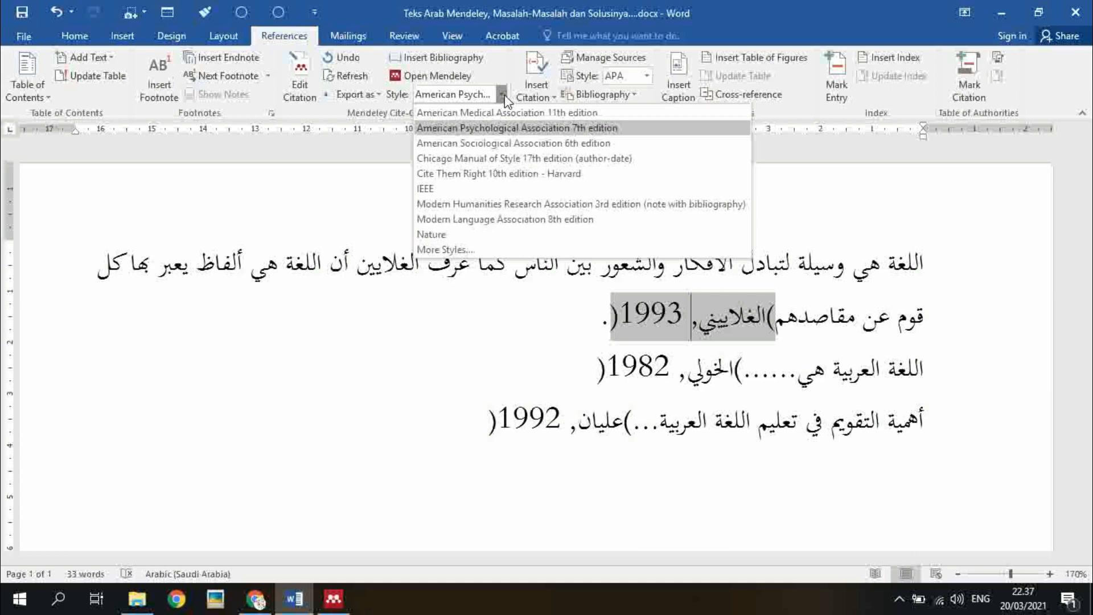
pyautogui.click(505, 143)
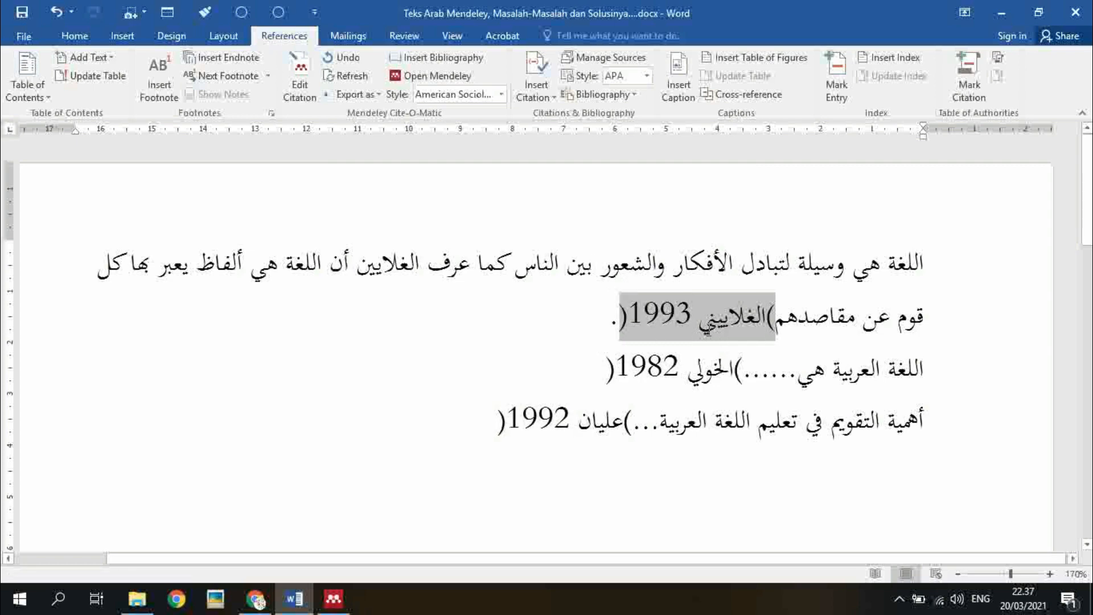
# Try the Mendeley citation styles Chicago Manual of Style 17th edition (author-date) and Cite Them Right 10th edition - Harvard on the document
pyautogui.click(614, 328)
pyautogui.write('.')
pyautogui.click(502, 96)
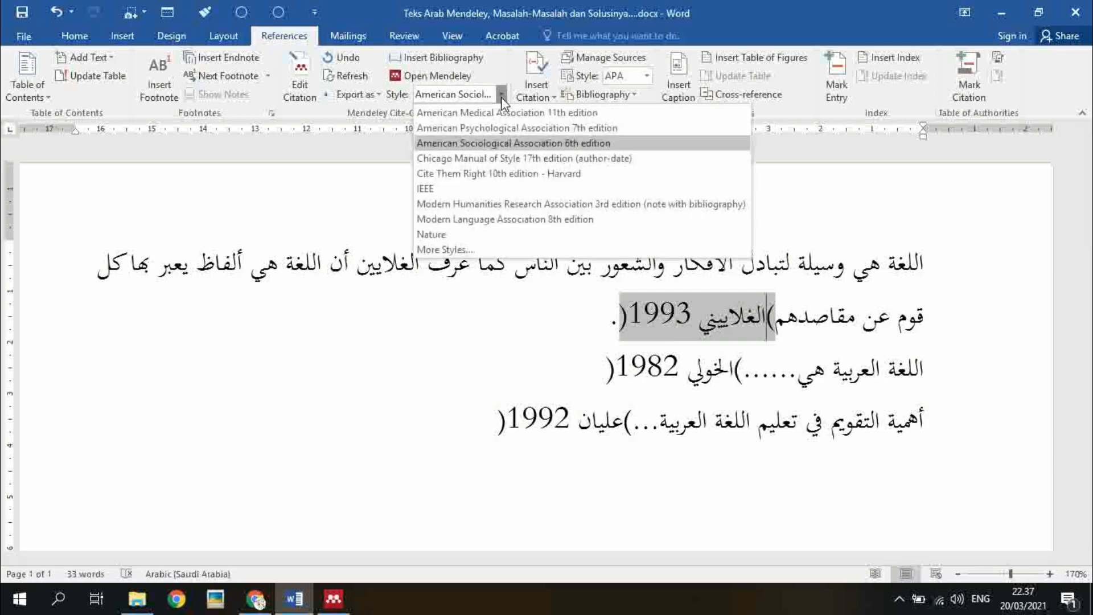
pyautogui.click(494, 159)
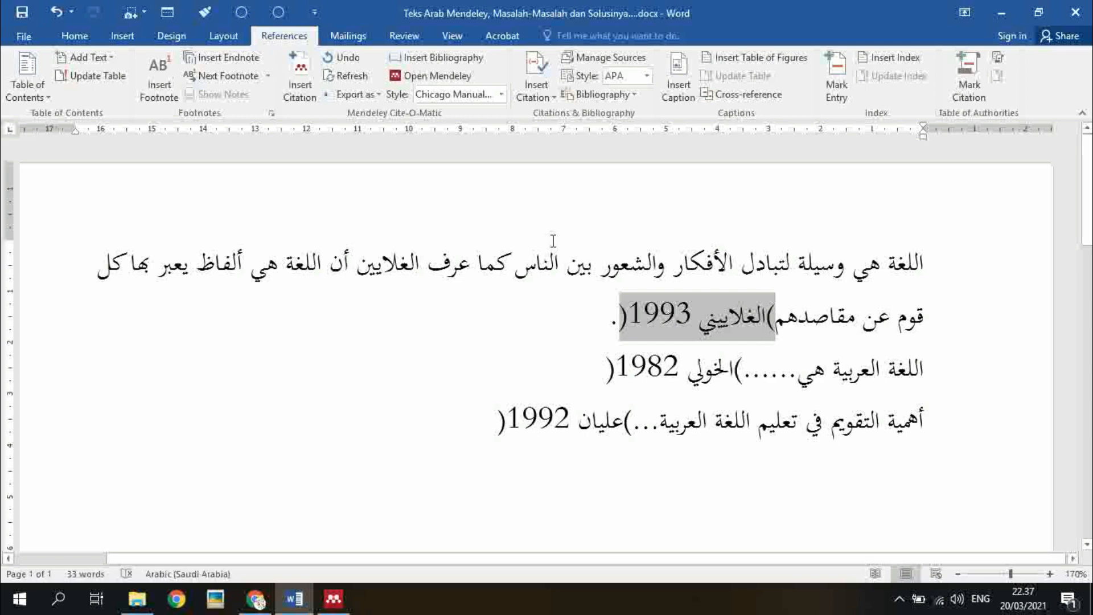
pyautogui.click(501, 94)
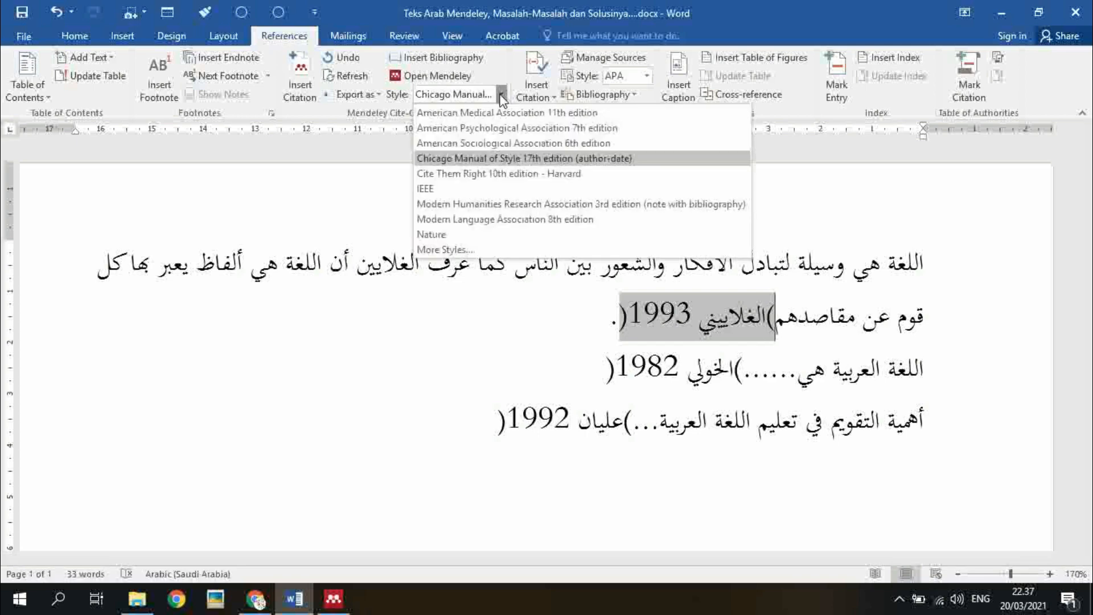
pyautogui.click(487, 174)
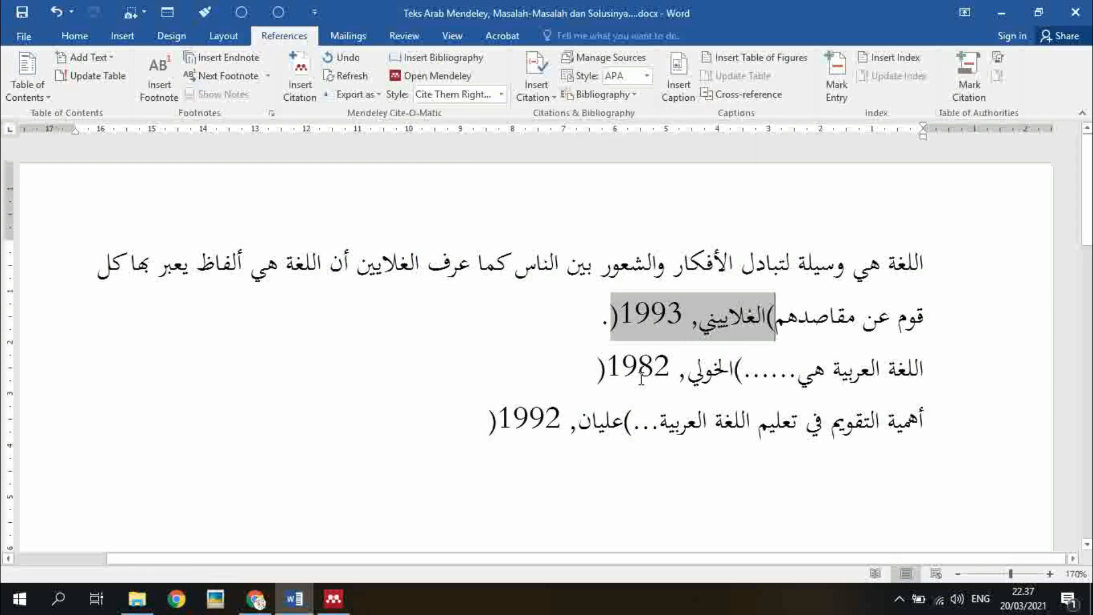
# Change the Mendeley citation style to IEEE and check the first citation and the rest of the page
pyautogui.click(501, 95)
pyautogui.click(496, 189)
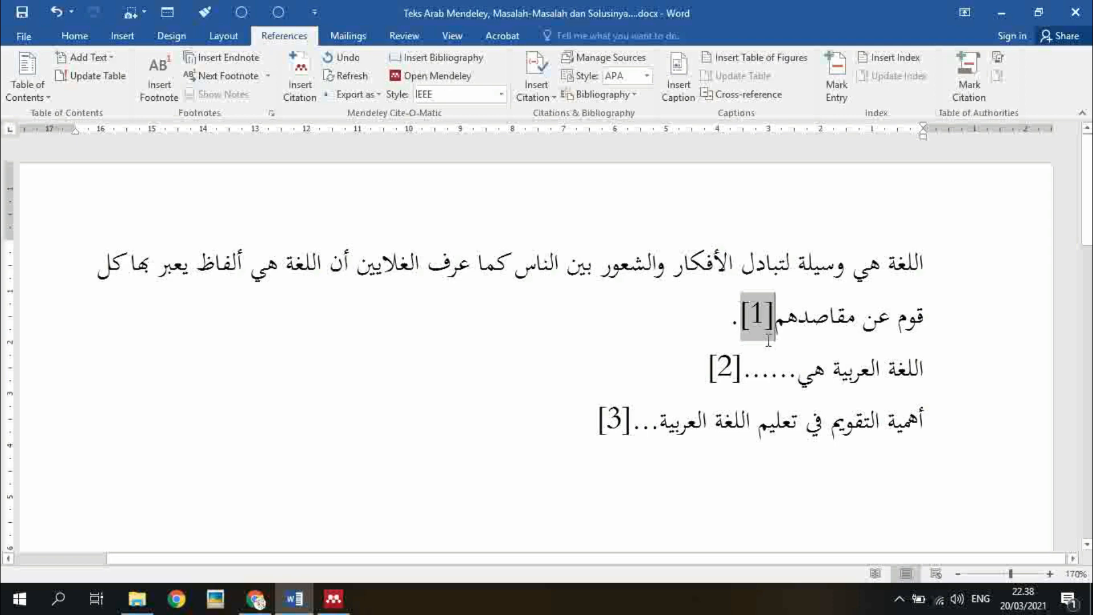
pyautogui.click(765, 312)
pyautogui.scroll(-2, 743, 348)
pyautogui.scroll(-10, 742, 349)
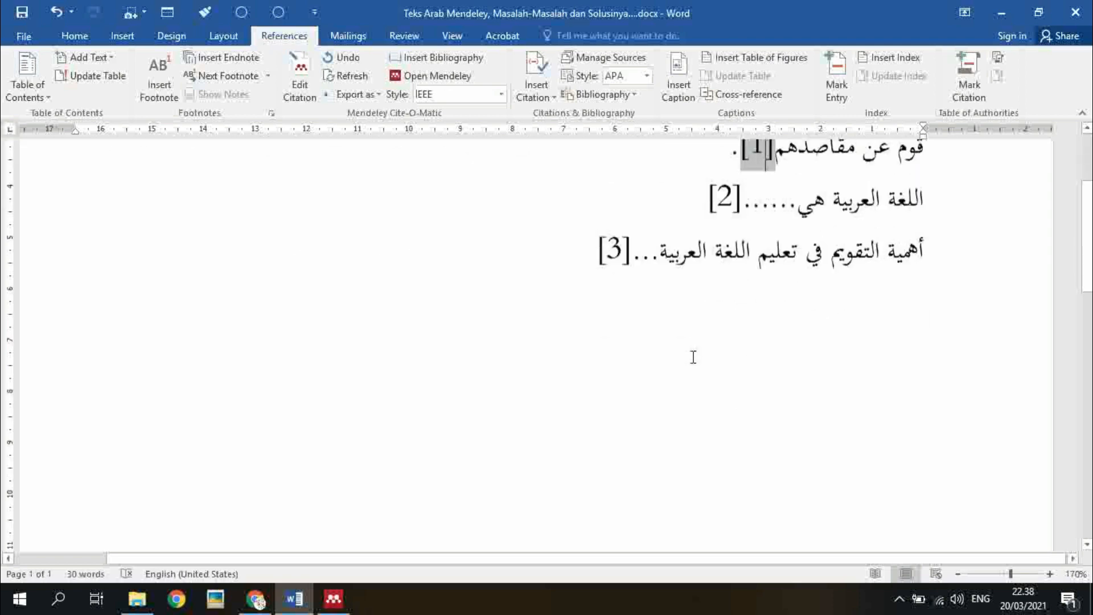
pyautogui.scroll(12, 685, 404)
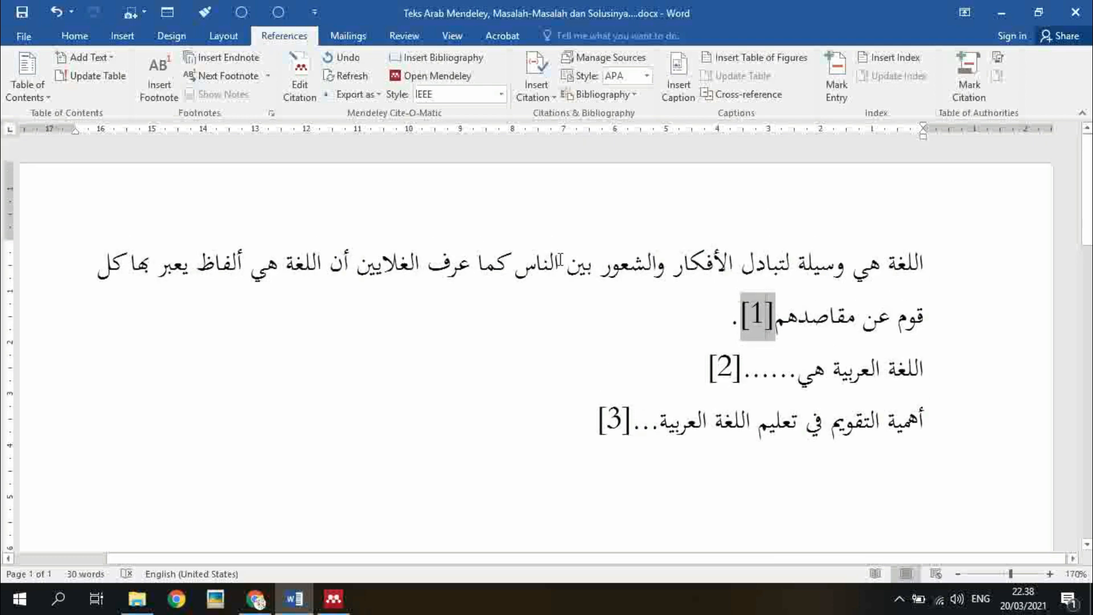
# Apply the Modern Humanities Research Association 3rd edition (note with bibliography) style and check the footnotes it produces
pyautogui.click(502, 97)
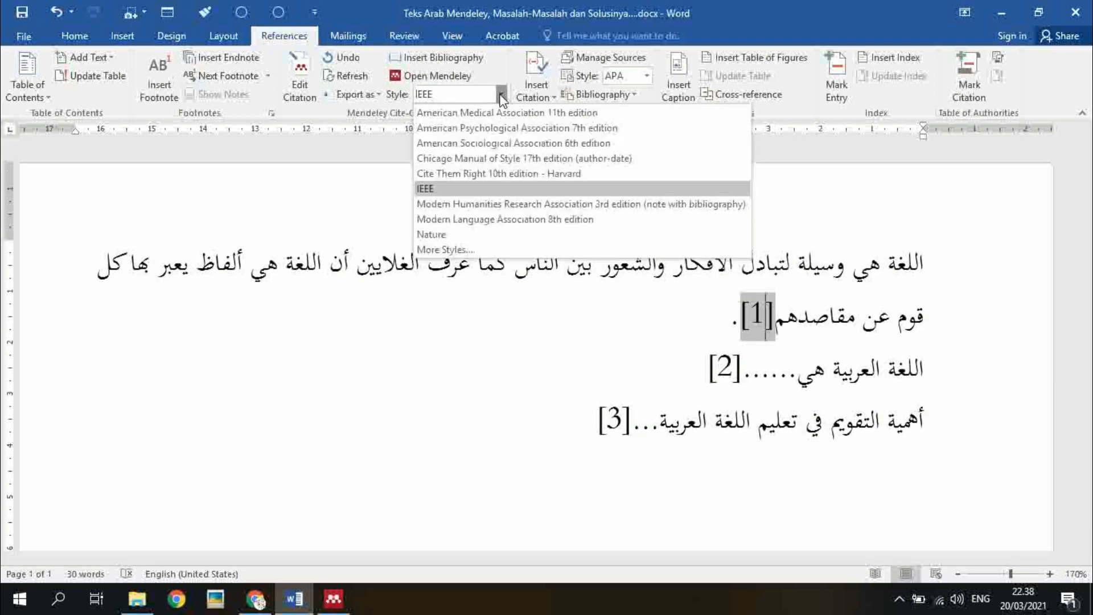
pyautogui.click(471, 204)
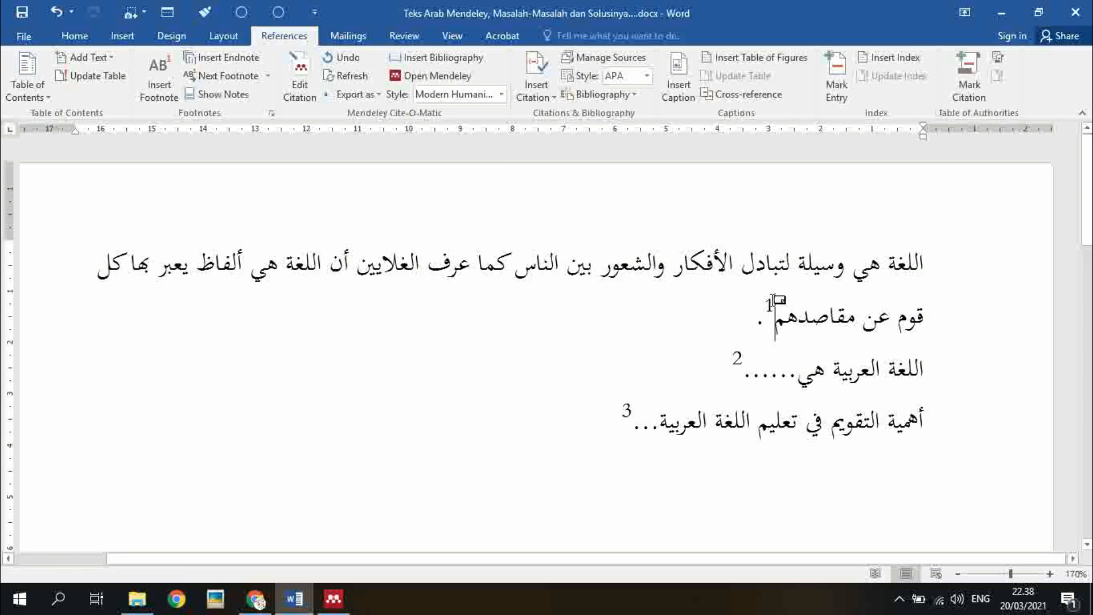
pyautogui.moveTo(772, 302)
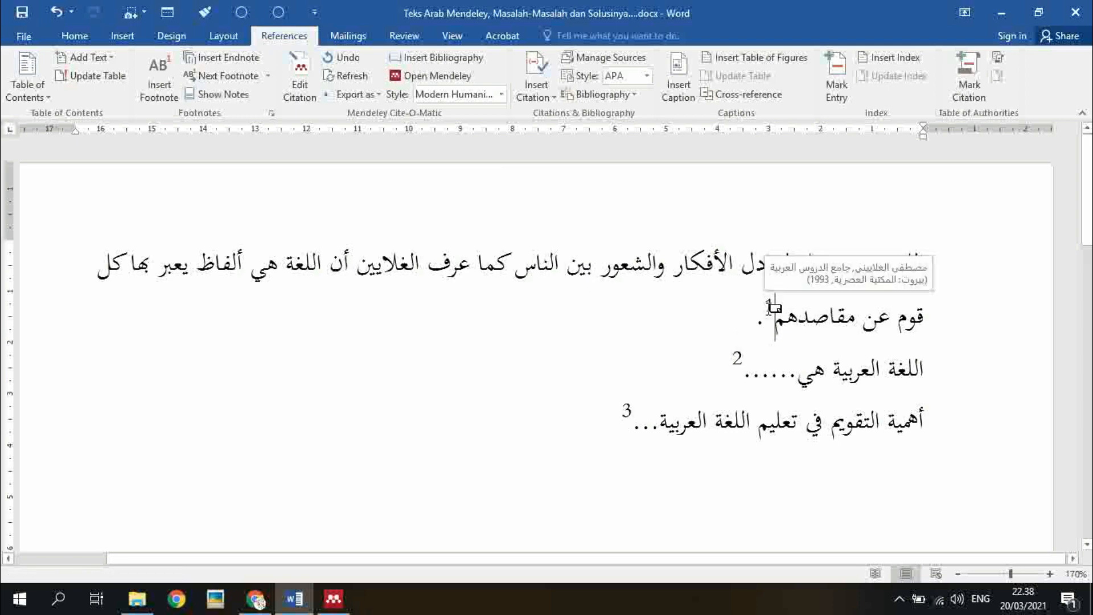
pyautogui.scroll(-15, 569, 334)
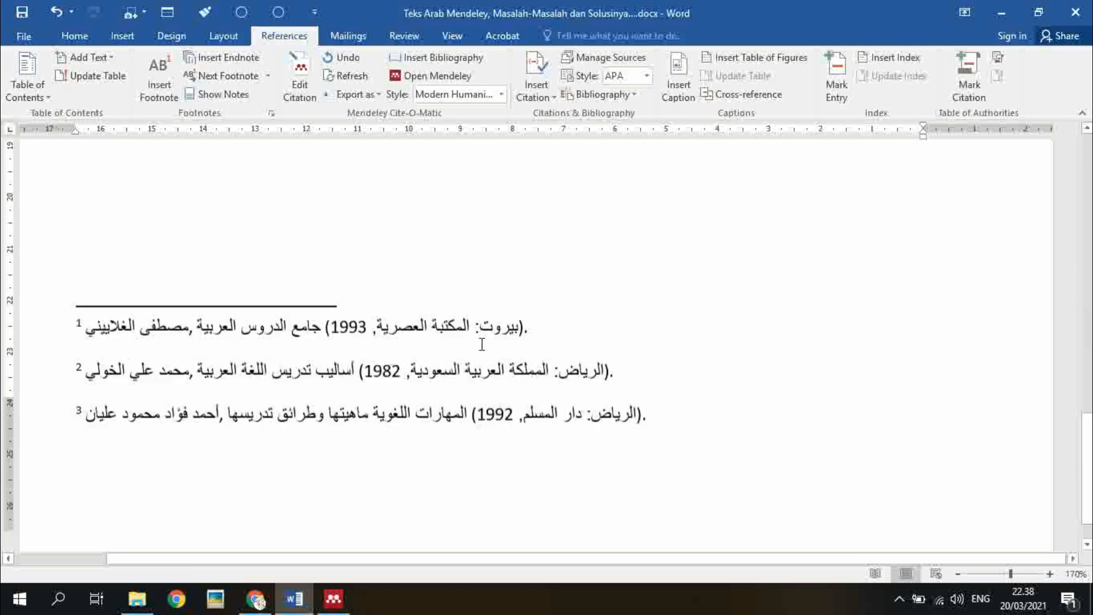
pyautogui.scroll(1, 416, 342)
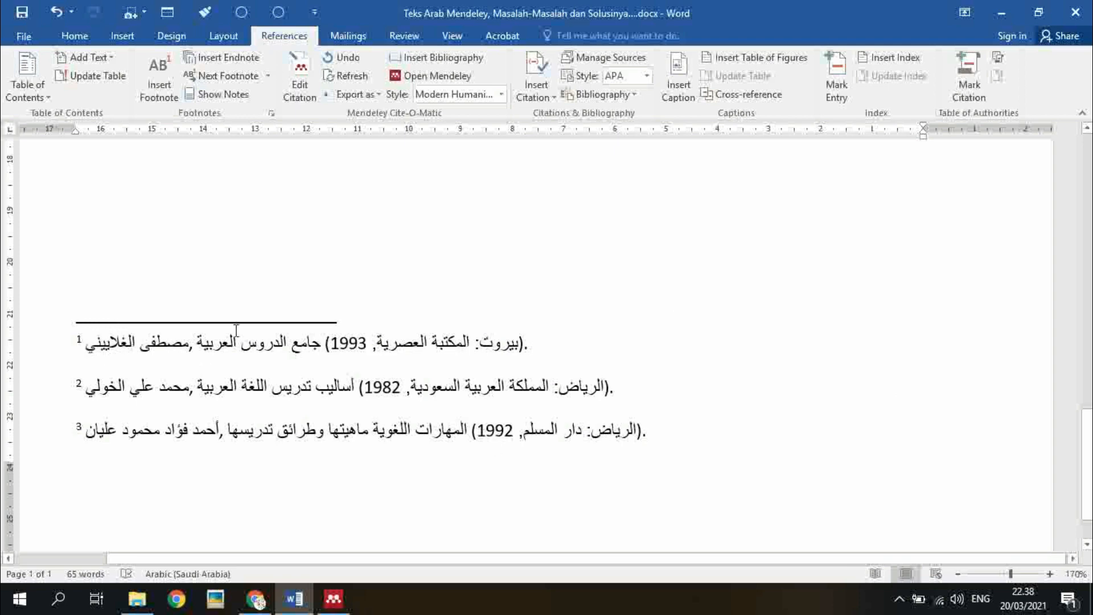
# Select all three footnotes and set their text direction to right-to-left
pyautogui.click(83, 348)
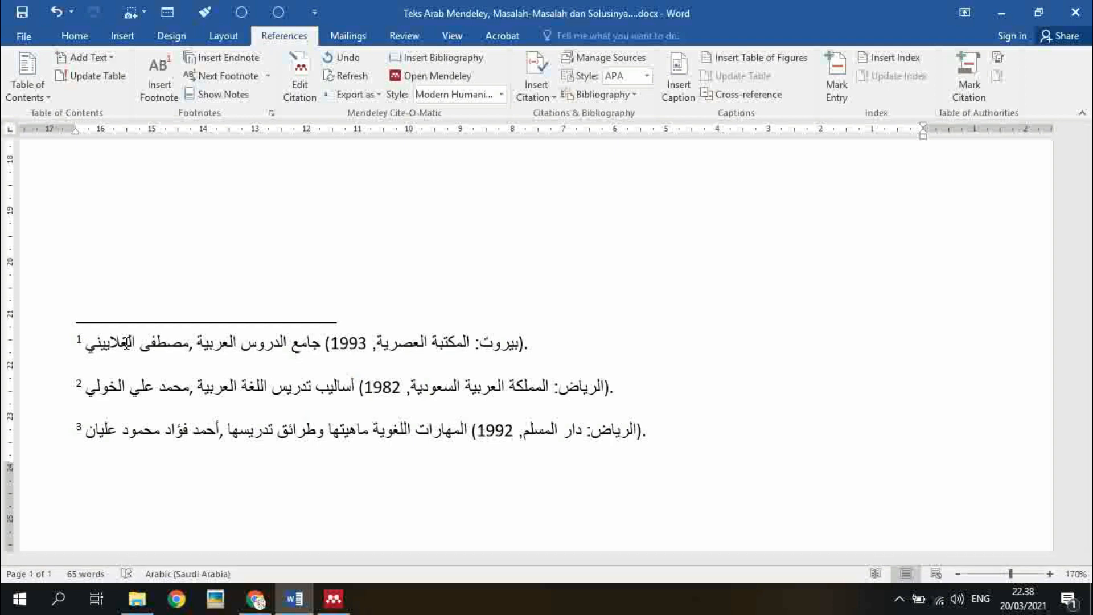
pyautogui.moveTo(127, 341); pyautogui.dragTo(130, 418)
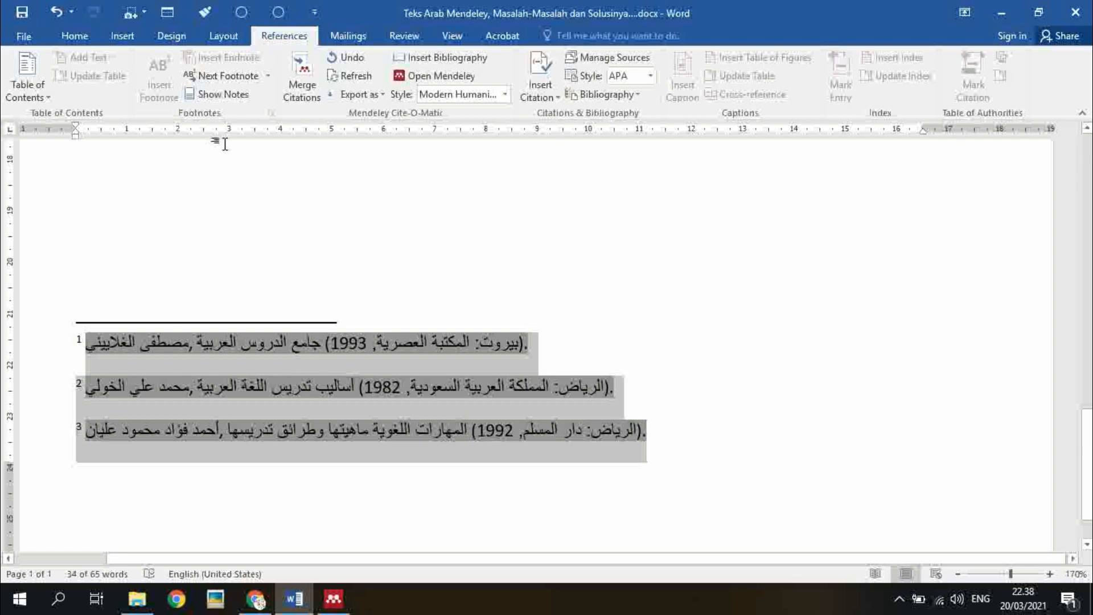
pyautogui.click(75, 37)
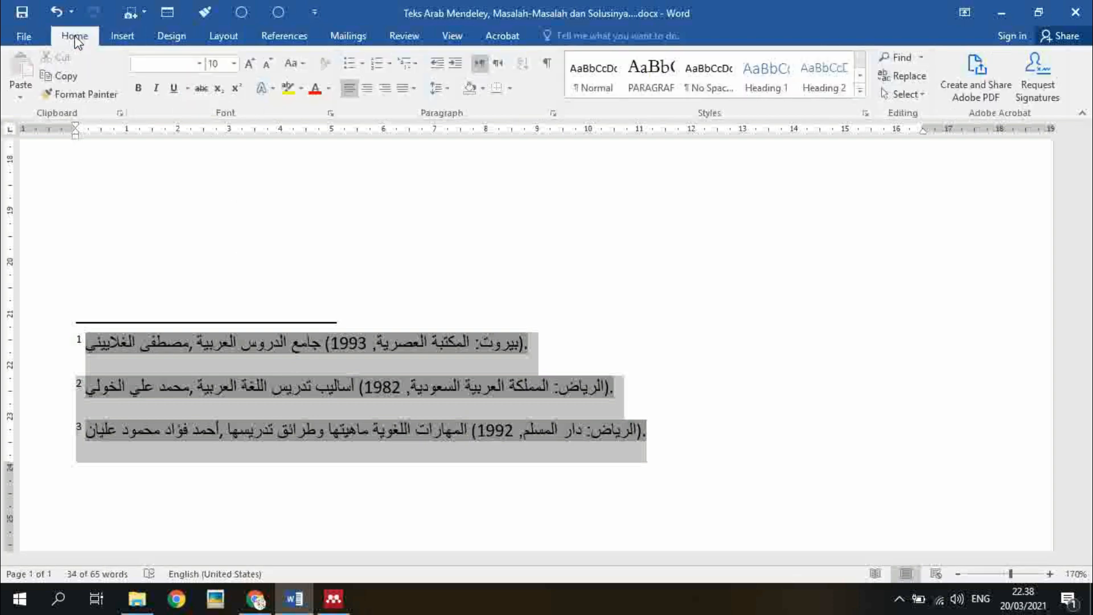
pyautogui.click(500, 68)
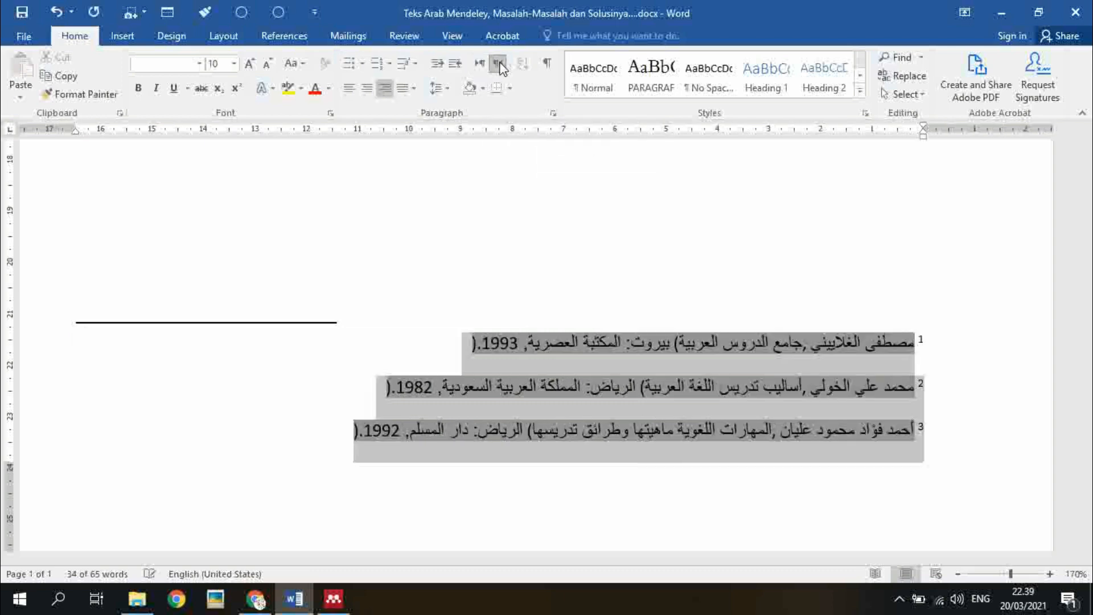
pyautogui.click(632, 384)
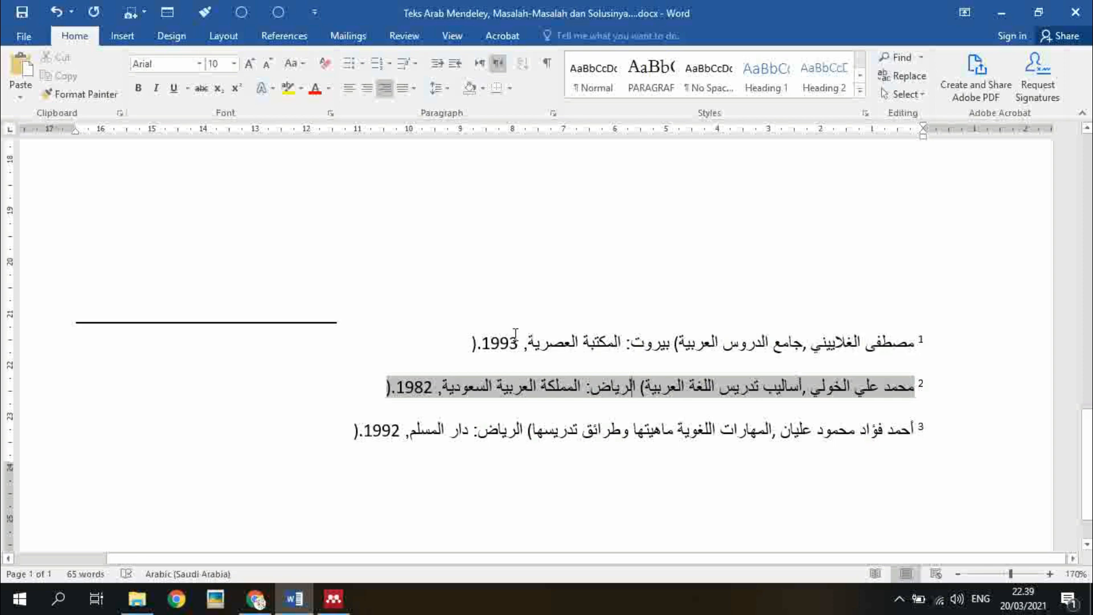
pyautogui.click(391, 398)
# Compare the footnote markers in the body text with the footnotes, and review the available Mendeley citation styles
pyautogui.moveTo(1088, 445); pyautogui.dragTo(1071, 195)
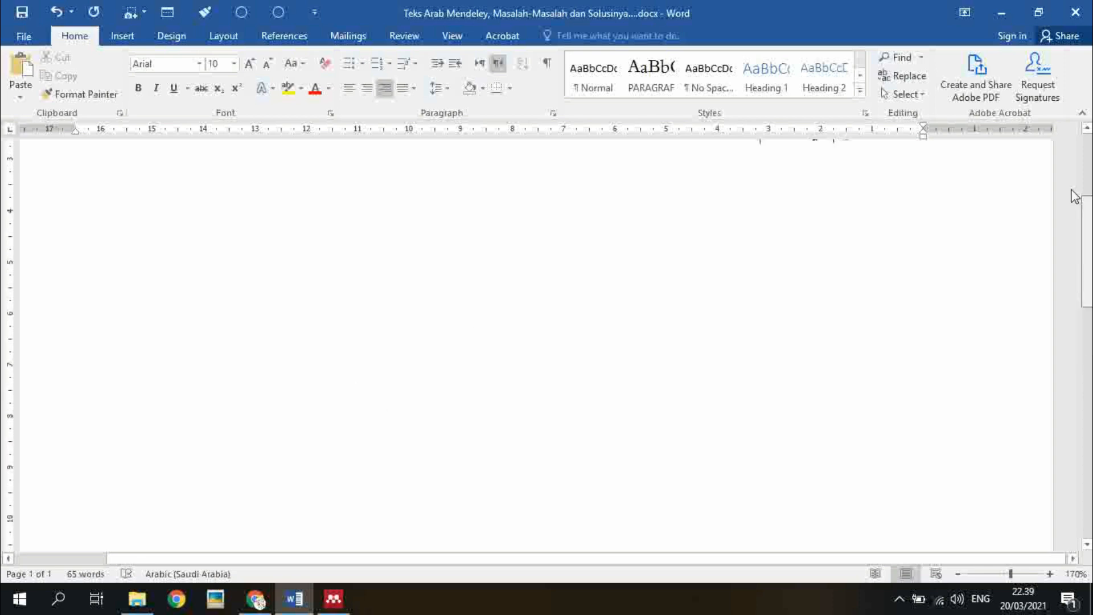
pyautogui.click(284, 36)
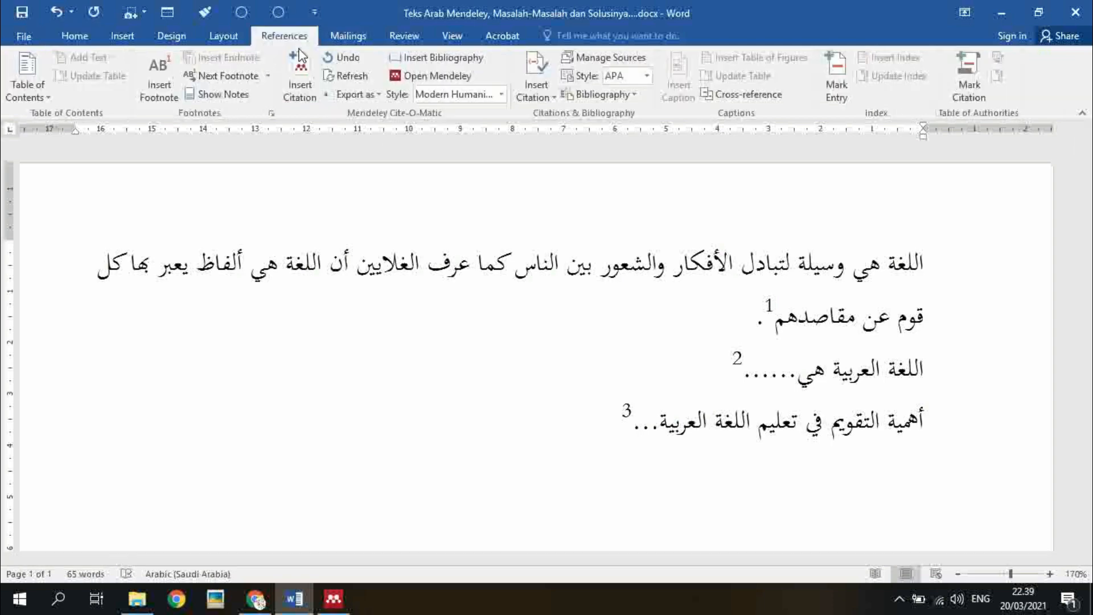
pyautogui.click(501, 95)
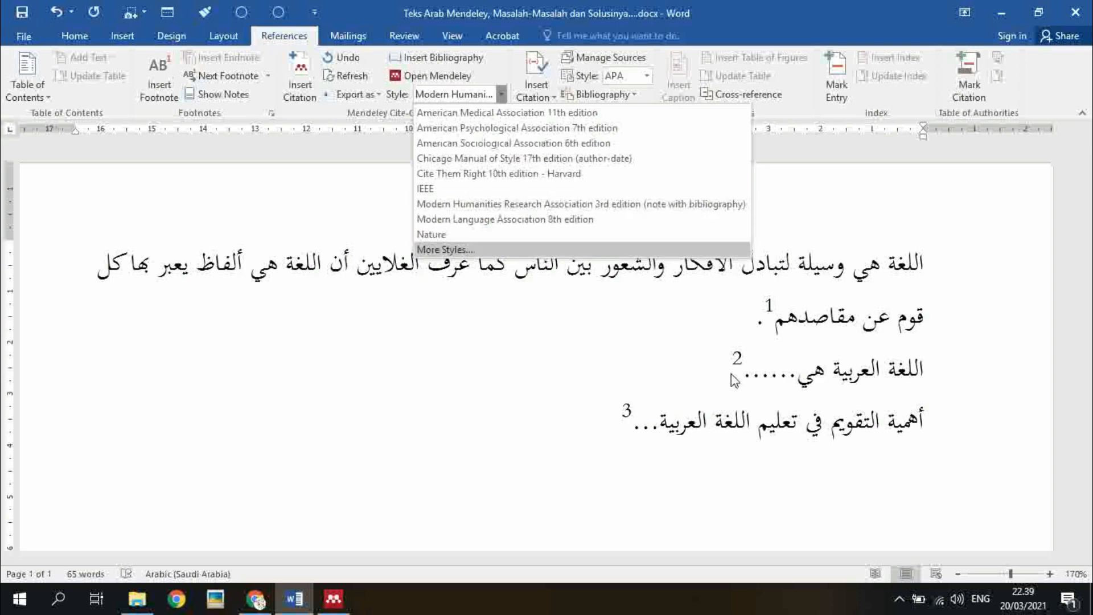
pyautogui.click(944, 371)
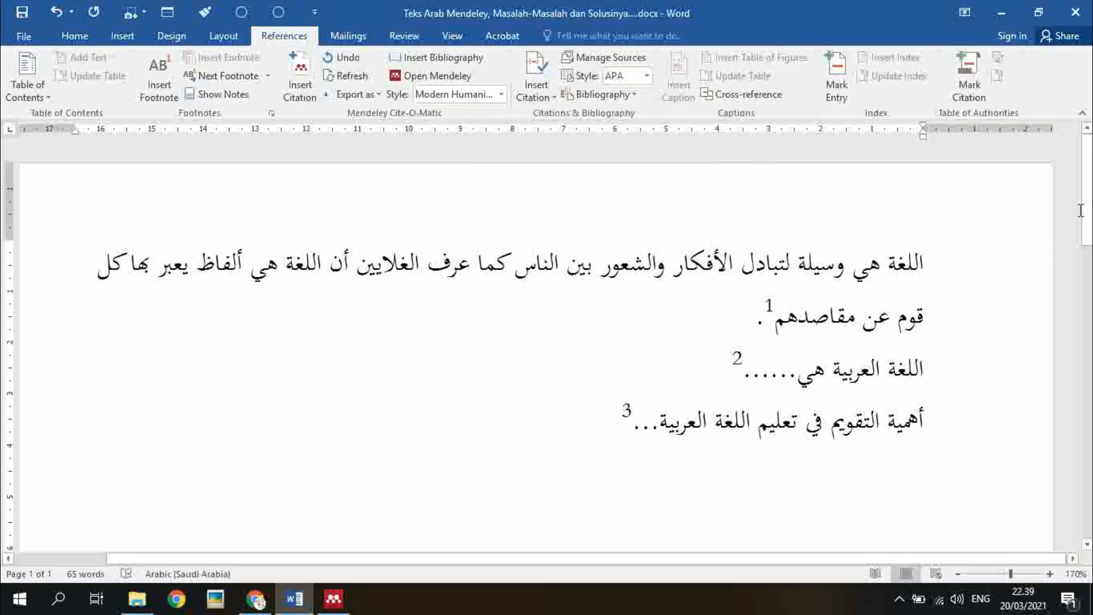
pyautogui.moveTo(1087, 208); pyautogui.dragTo(1089, 499)
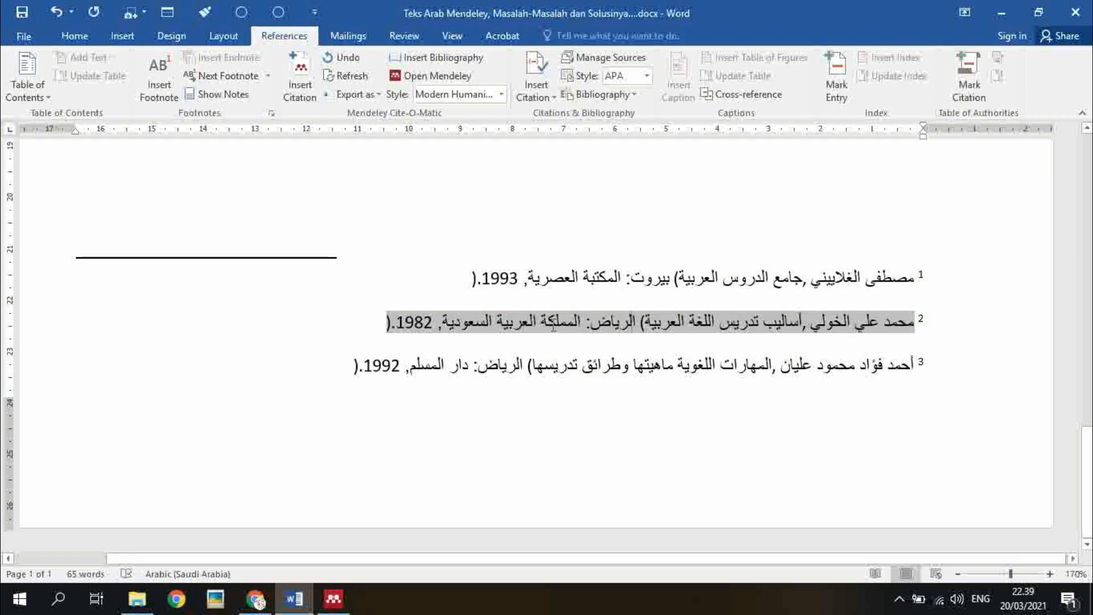
pyautogui.click(550, 323)
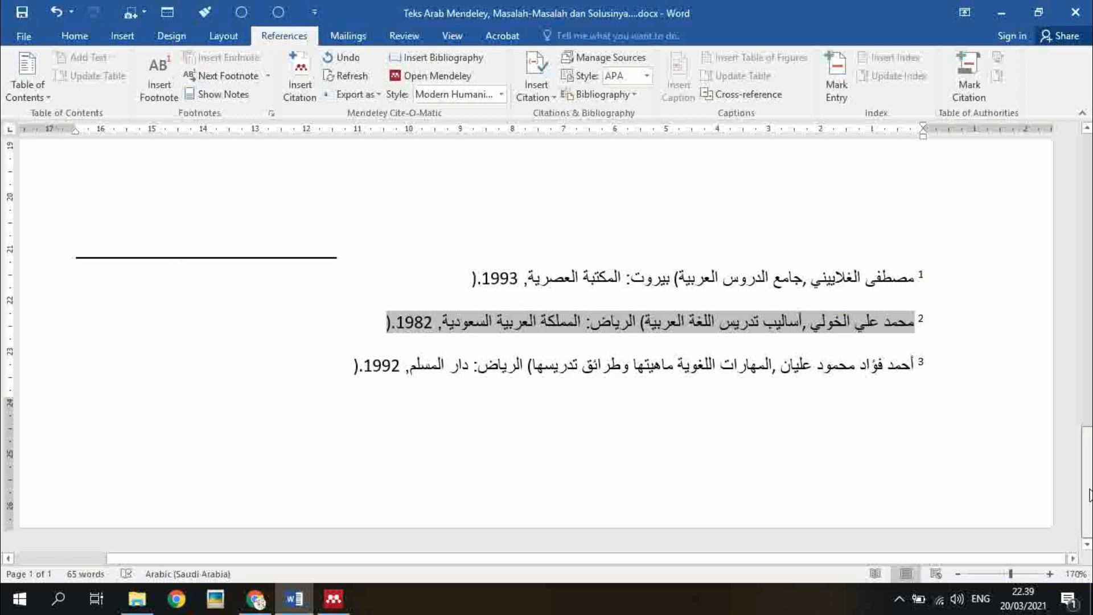
# Switch the document's Mendeley citation style to Modern Language Association 8th edition
pyautogui.moveTo(1088, 483); pyautogui.dragTo(862, 165)
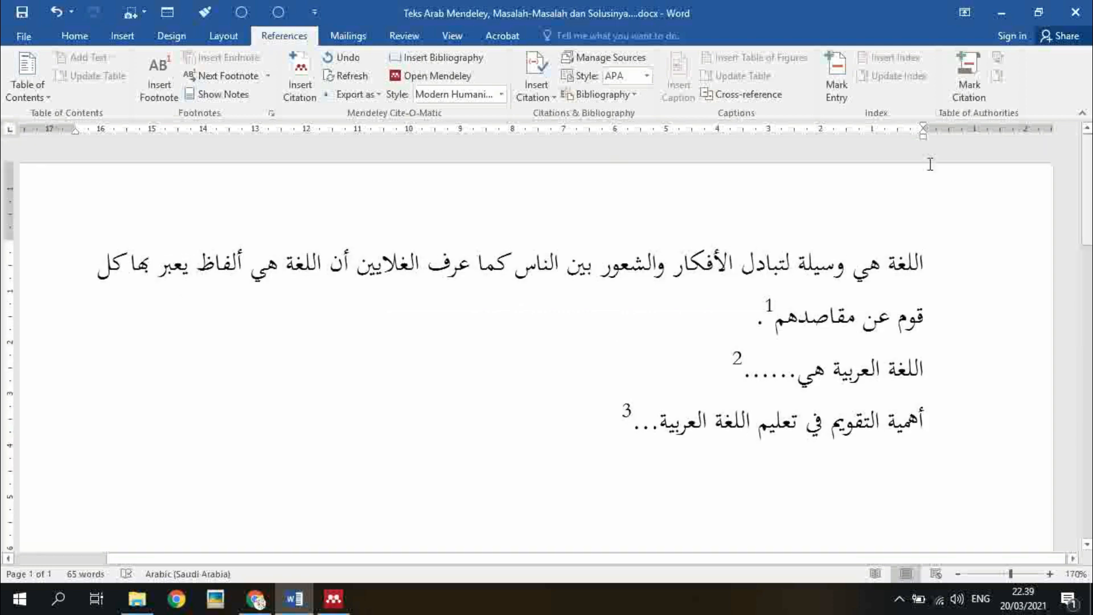
pyautogui.click(502, 95)
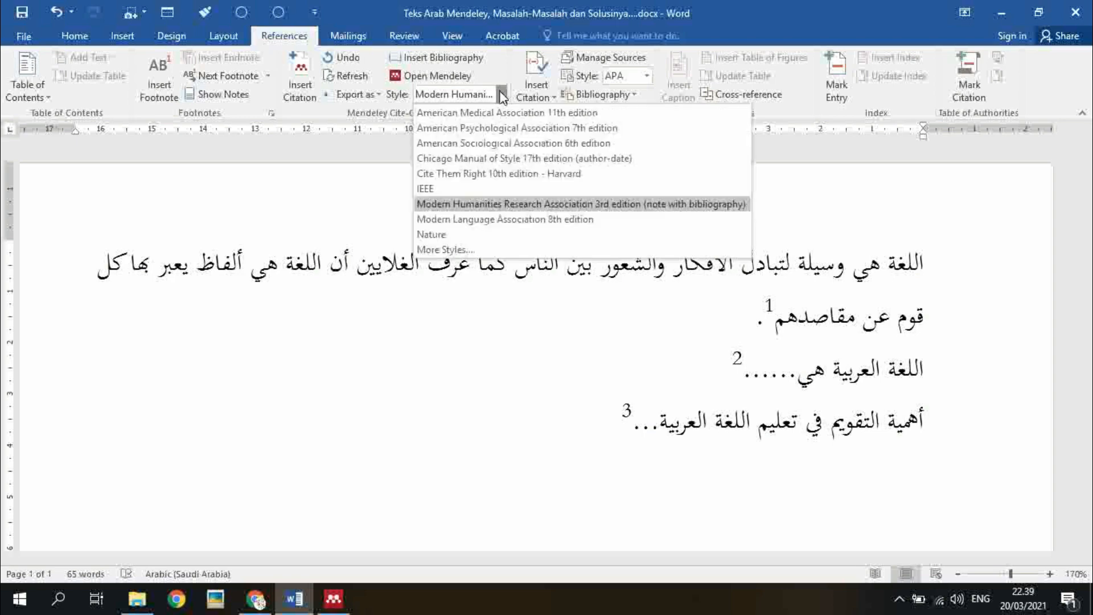
pyautogui.click(546, 219)
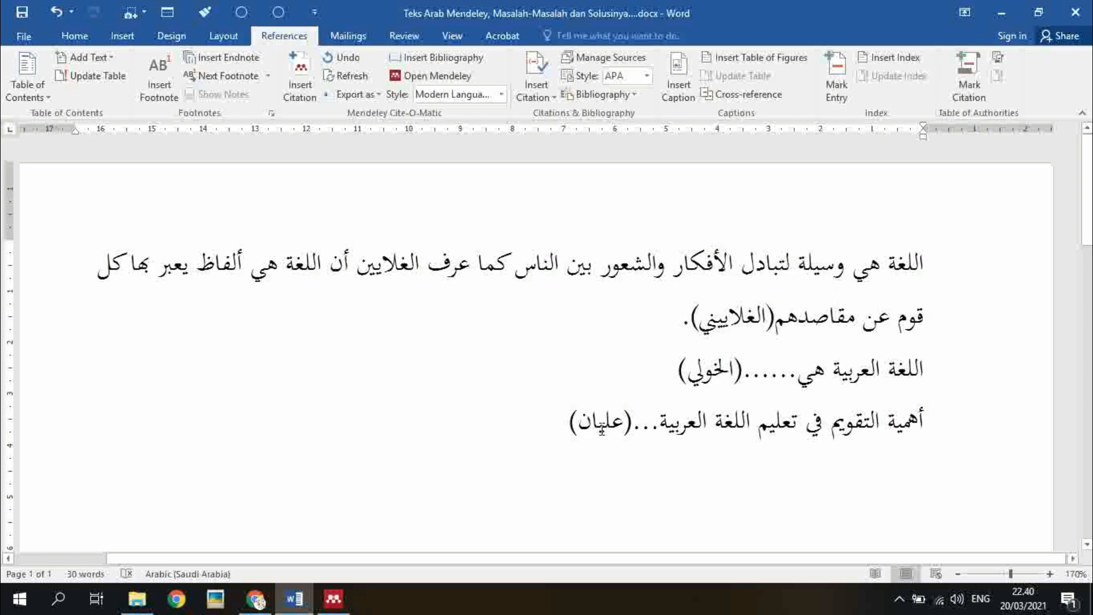
# Switch the Mendeley citation style to Nature and check the whole page for footnotes
pyautogui.click(501, 95)
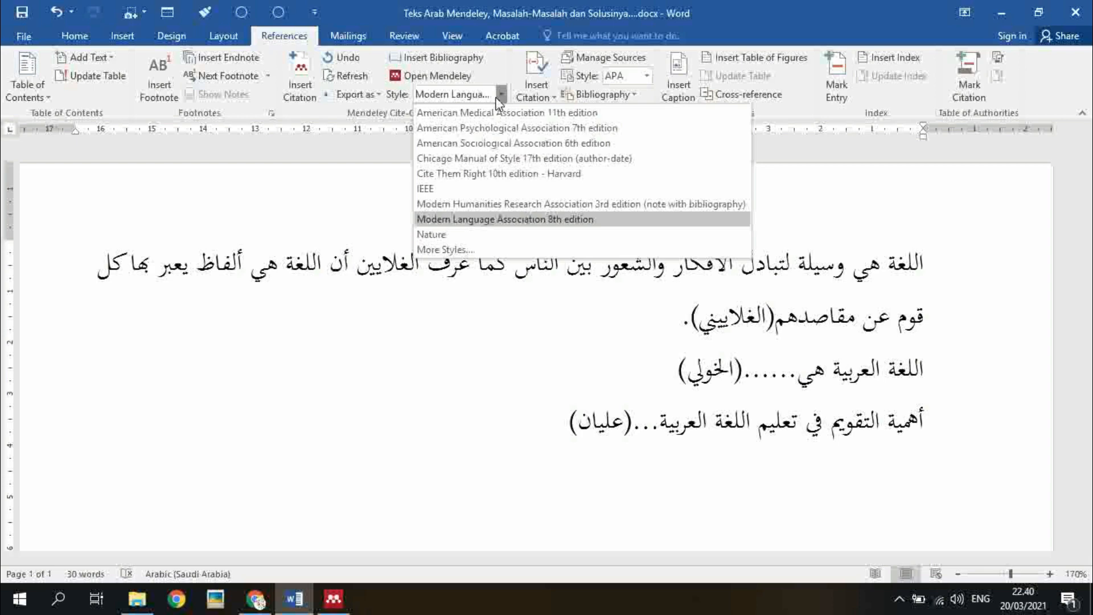
pyautogui.click(470, 236)
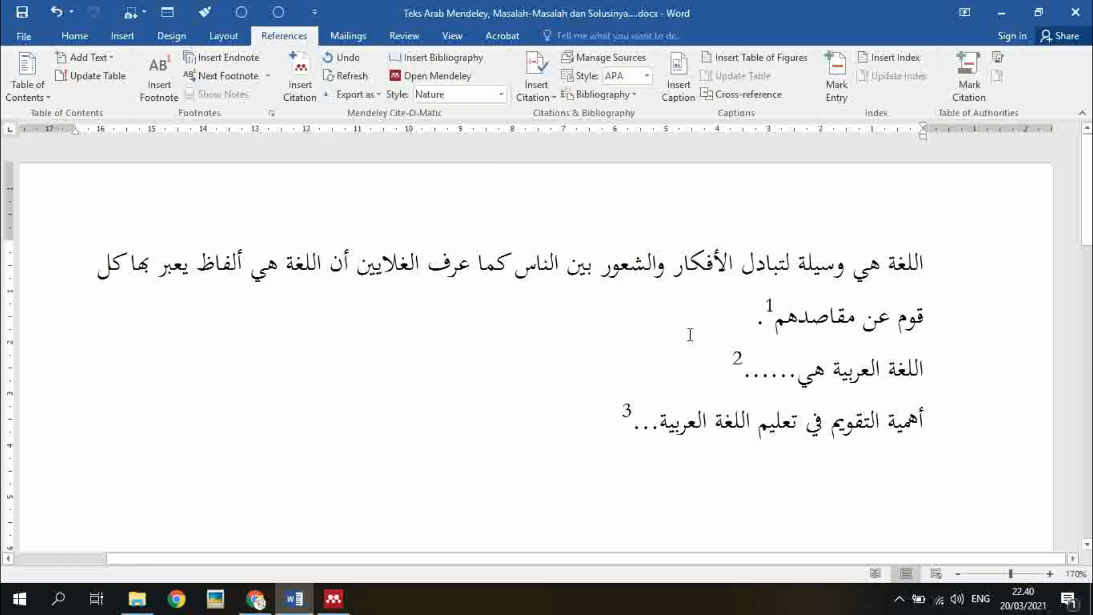
pyautogui.scroll(-2, 747, 353)
pyautogui.scroll(-4, 747, 353)
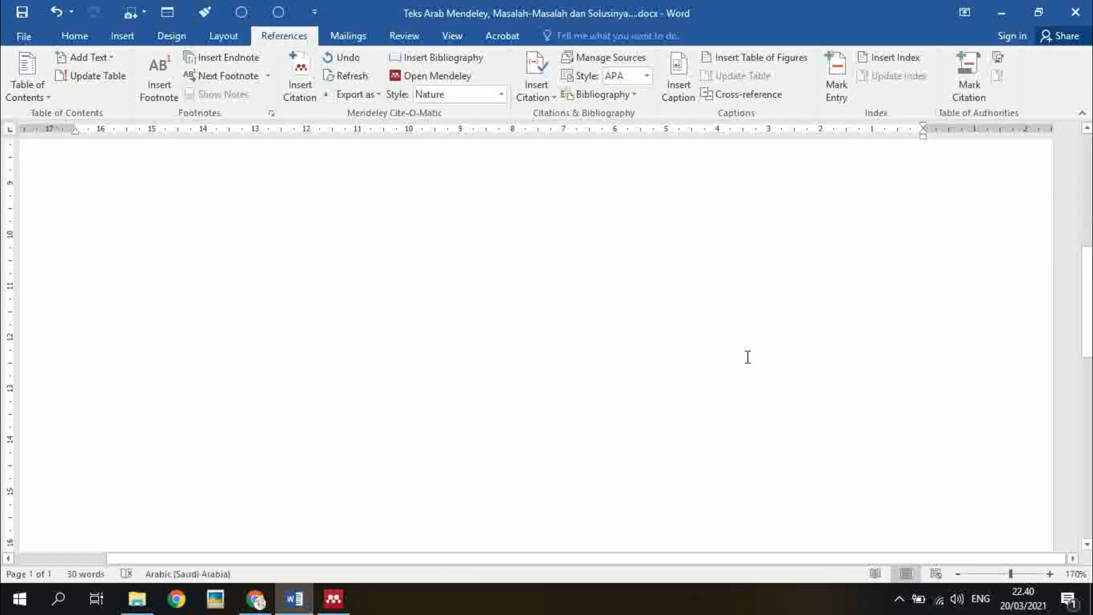
pyautogui.scroll(-5, 641, 382)
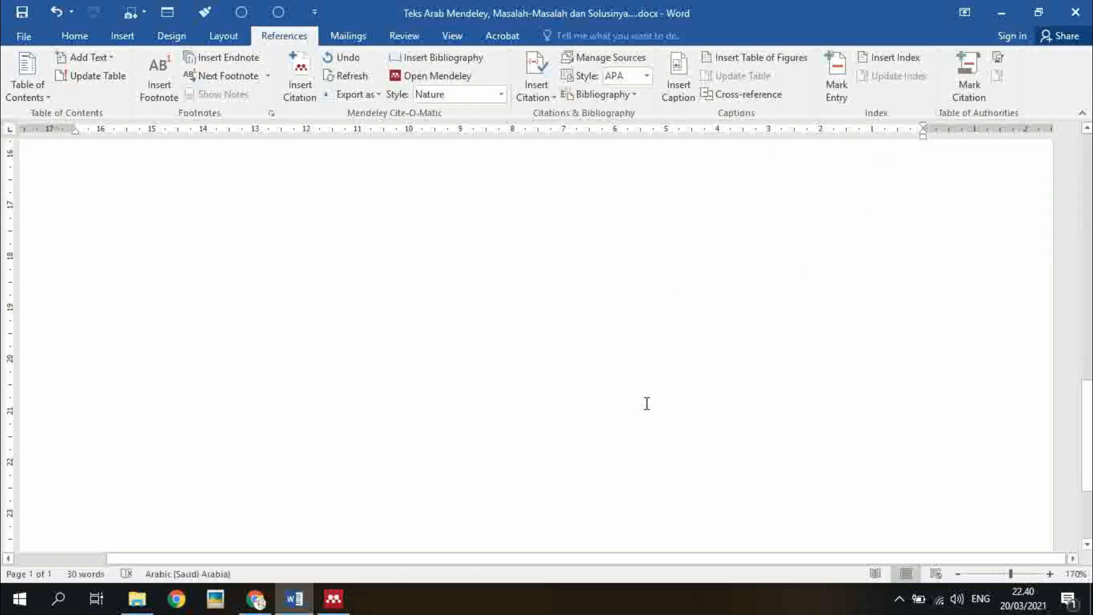
pyautogui.scroll(12, 654, 398)
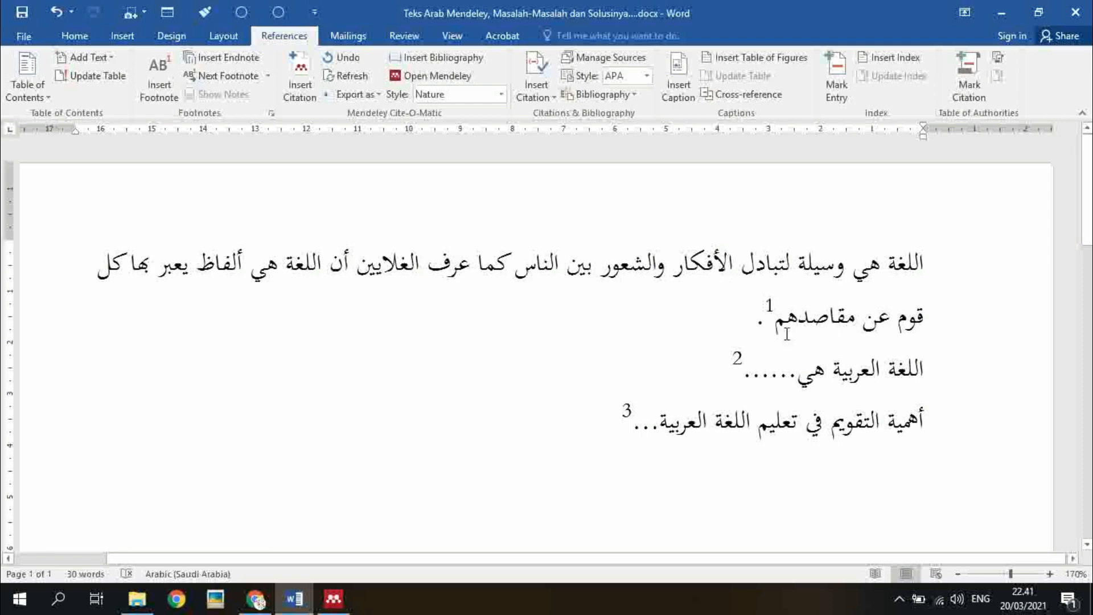
# Set the Mendeley citation style back to Modern Humanities Research Association 3rd edition (note with bibliography) and go to the footnotes
pyautogui.click(502, 97)
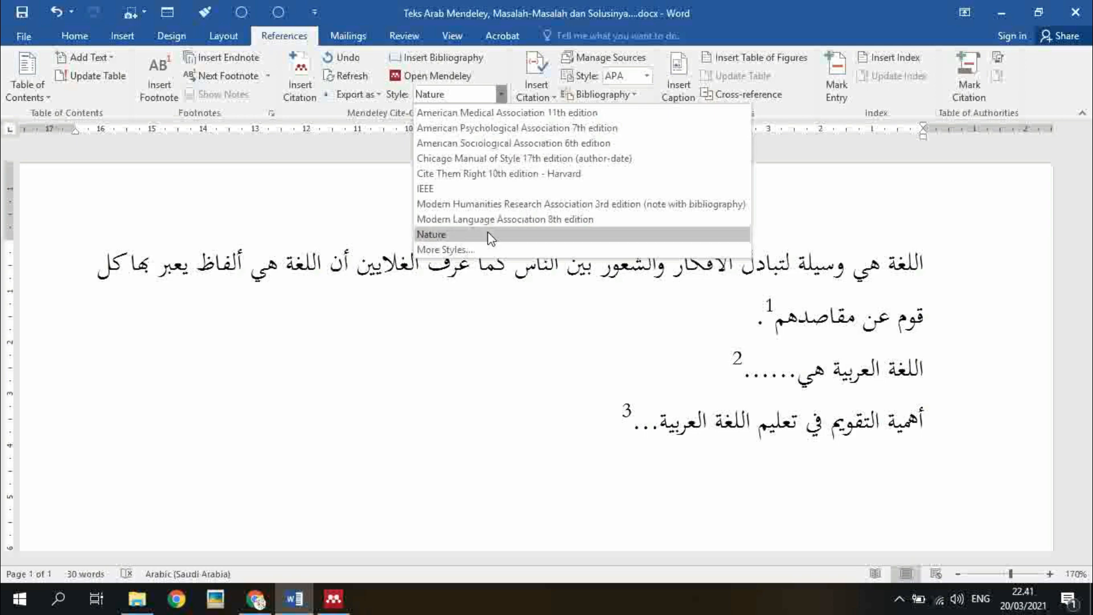
pyautogui.click(504, 205)
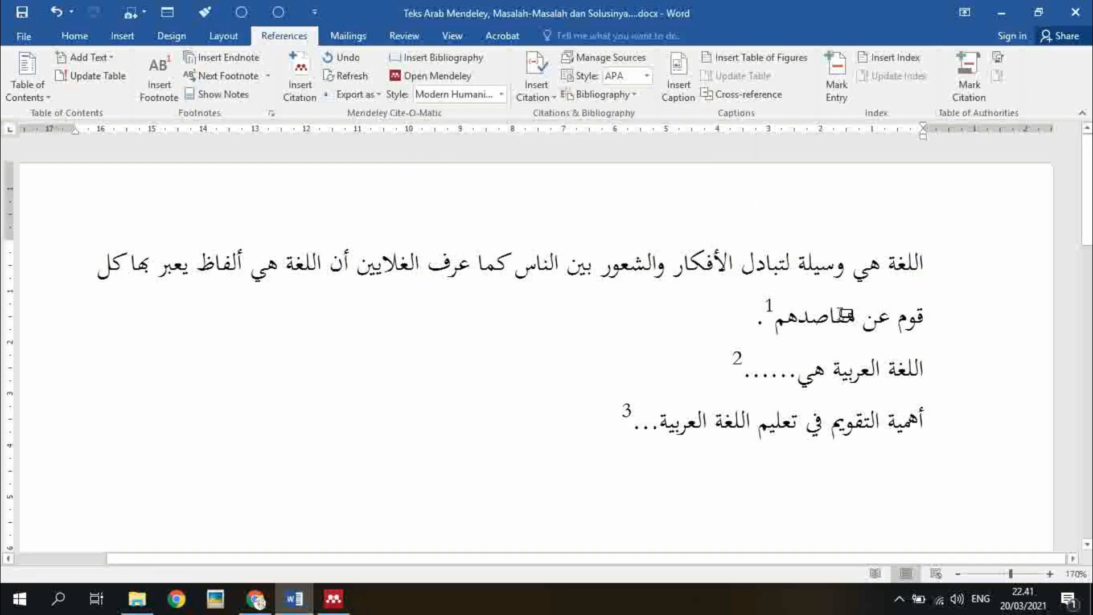
pyautogui.click(841, 313)
pyautogui.moveTo(1088, 191); pyautogui.dragTo(1088, 430)
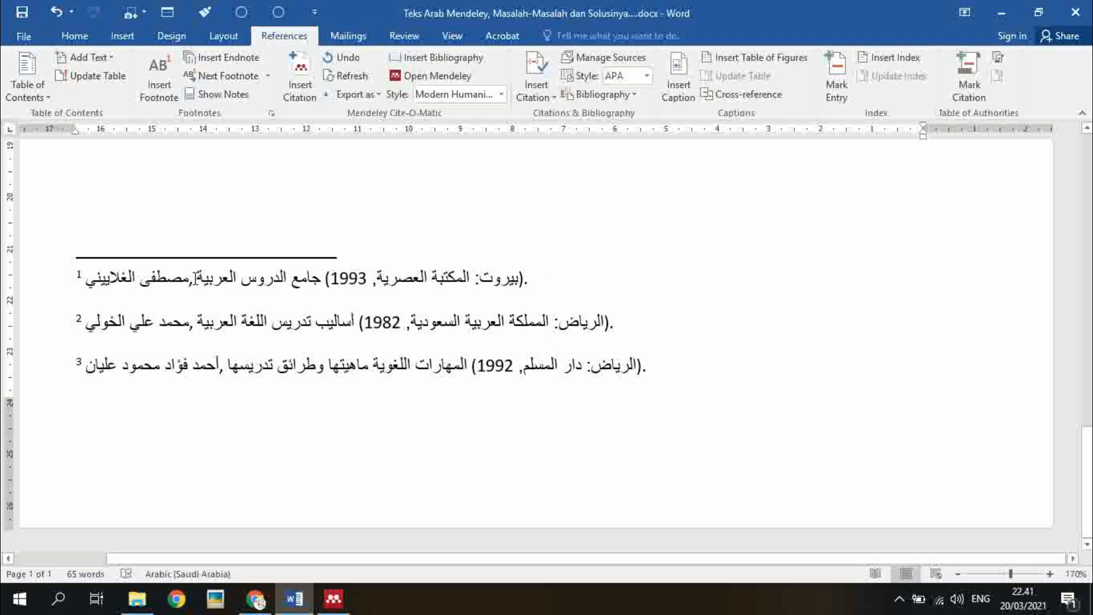
# Compare the direction of the three Arabic footnotes and their separator line with the body text
pyautogui.hotkey('ctrl', 'a')
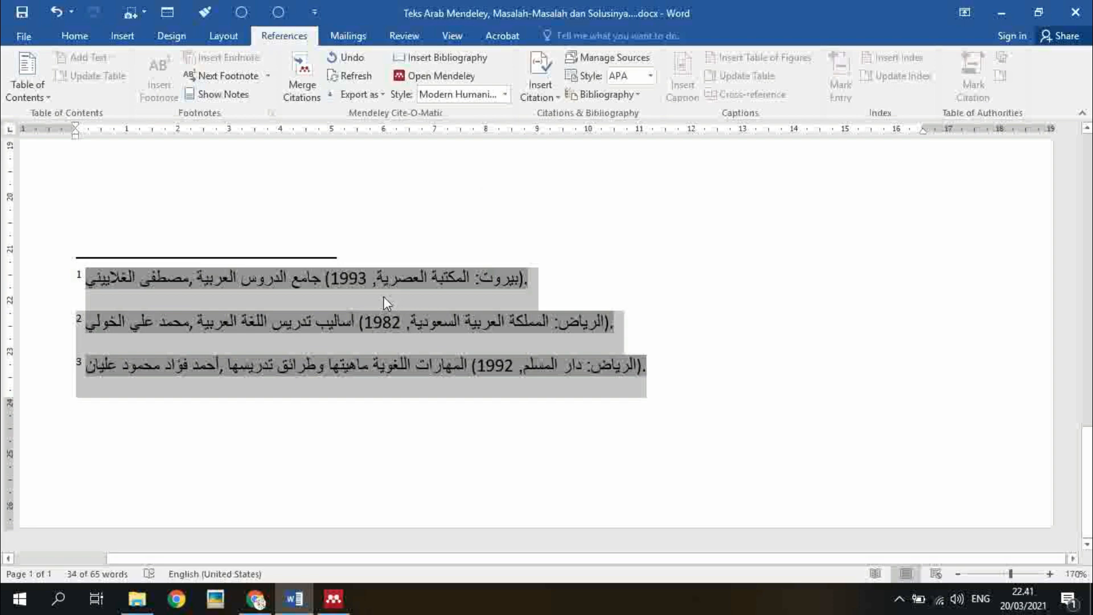
pyautogui.click(381, 297)
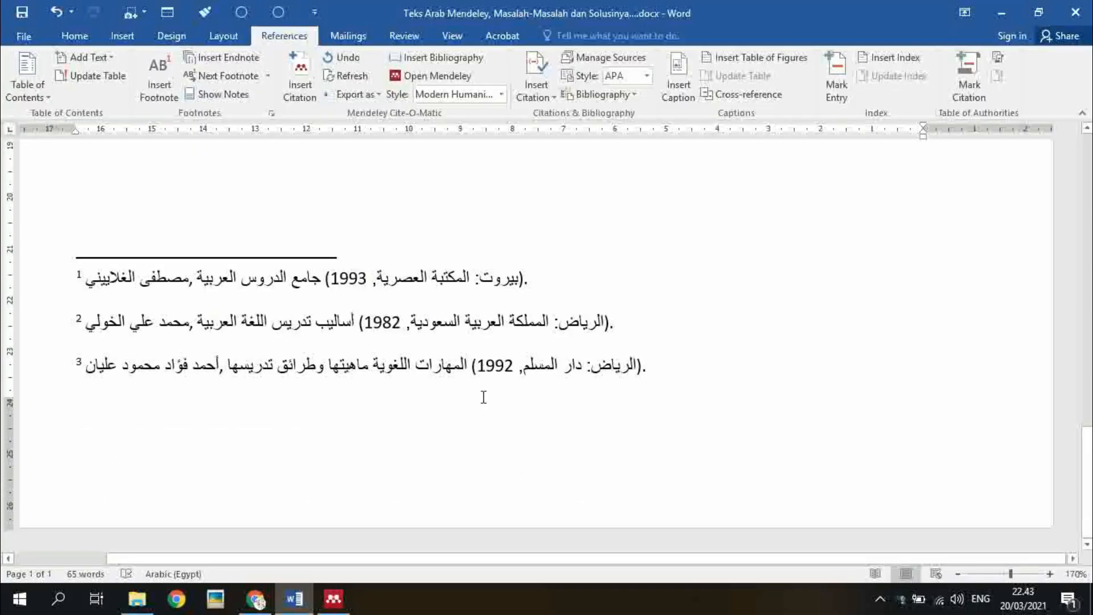
pyautogui.scroll(15, 483, 397)
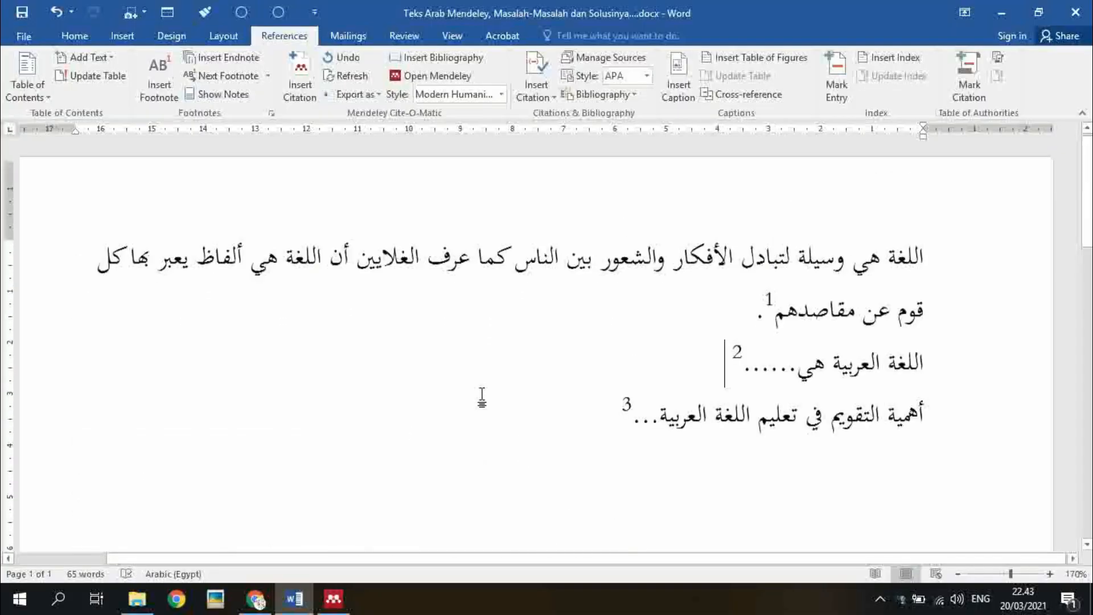
pyautogui.scroll(1, 481, 397)
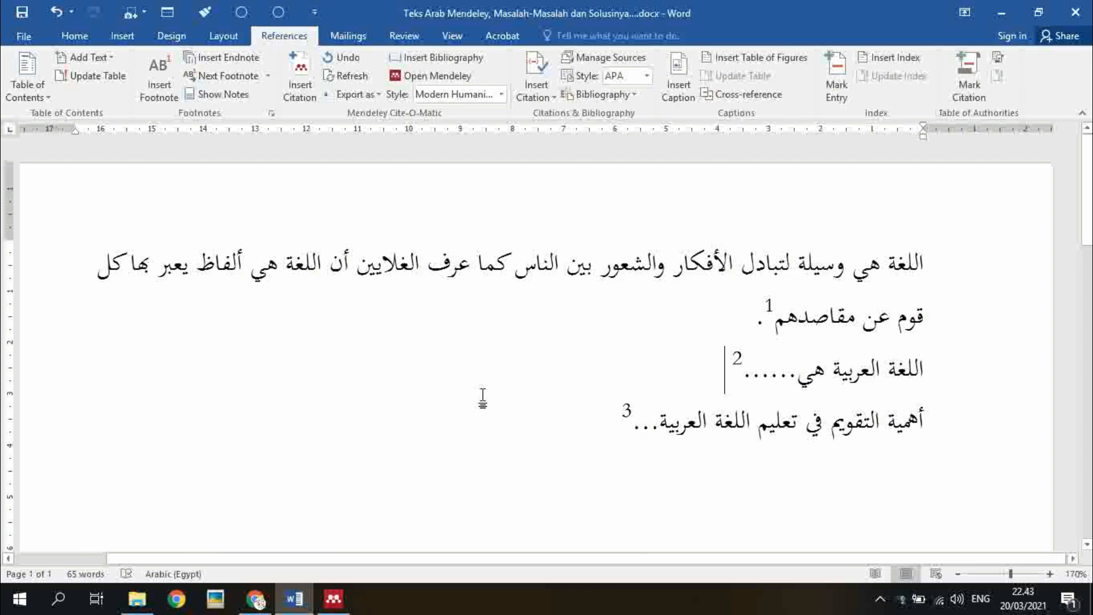
pyautogui.scroll(-15, 483, 397)
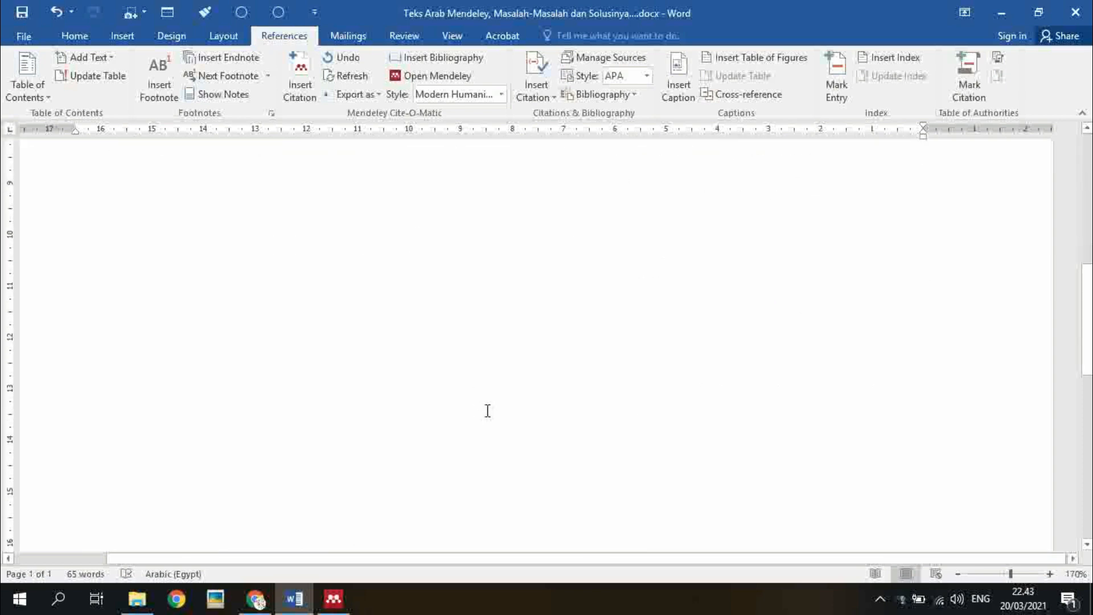
pyautogui.scroll(-3, 487, 415)
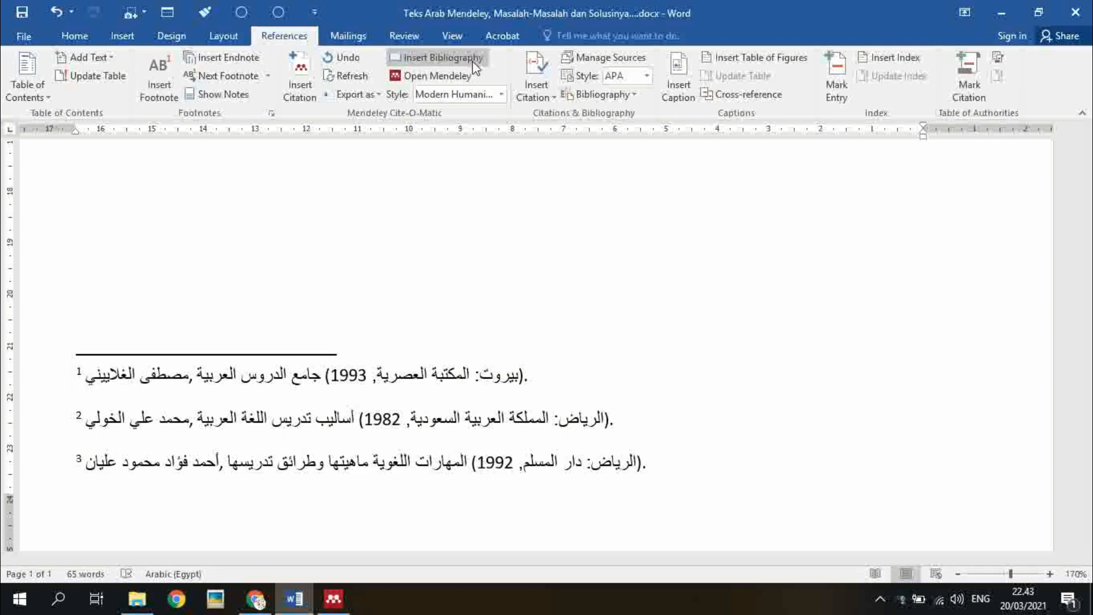
# Switch the document to Draft view and show its footnotes for editing
pyautogui.click(453, 36)
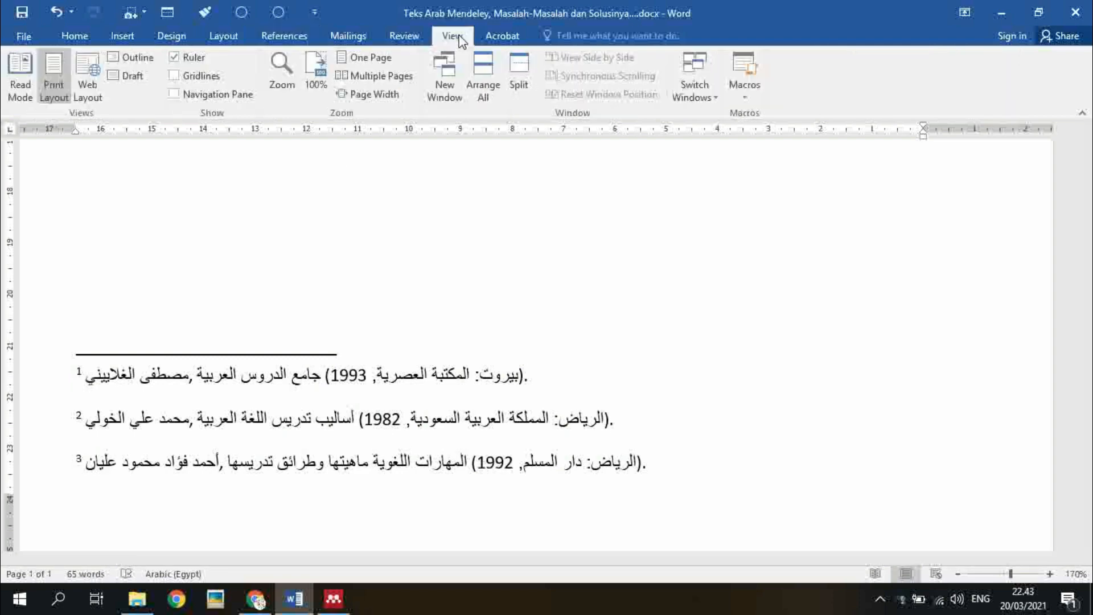
pyautogui.click(126, 76)
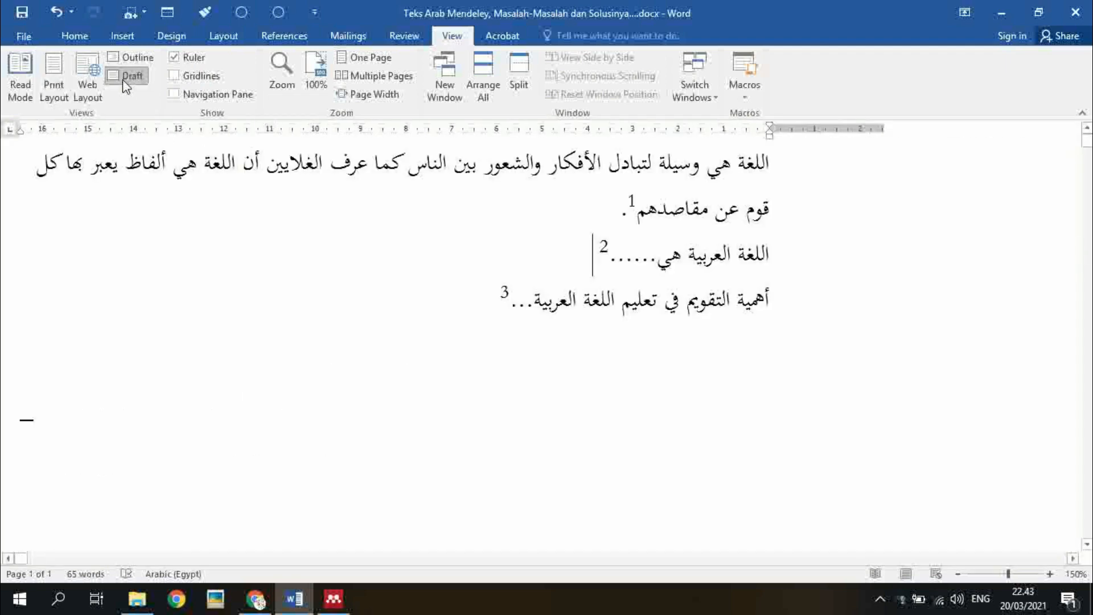
pyautogui.click(278, 38)
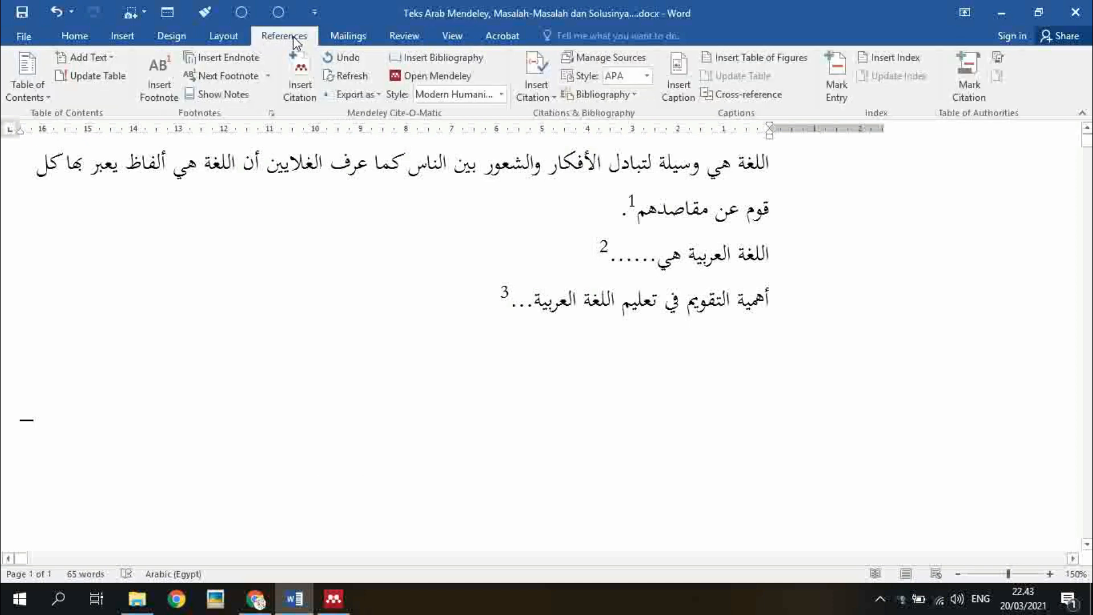
pyautogui.click(215, 102)
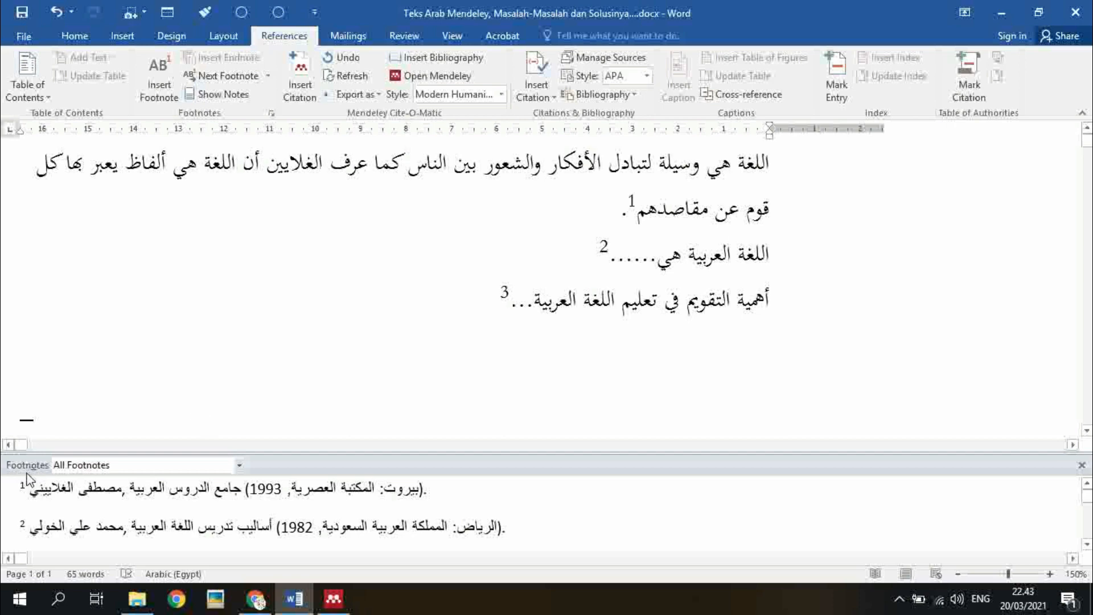
# Display the Footnote Separator for editing and set its paragraph direction to right-to-left
pyautogui.click(117, 469)
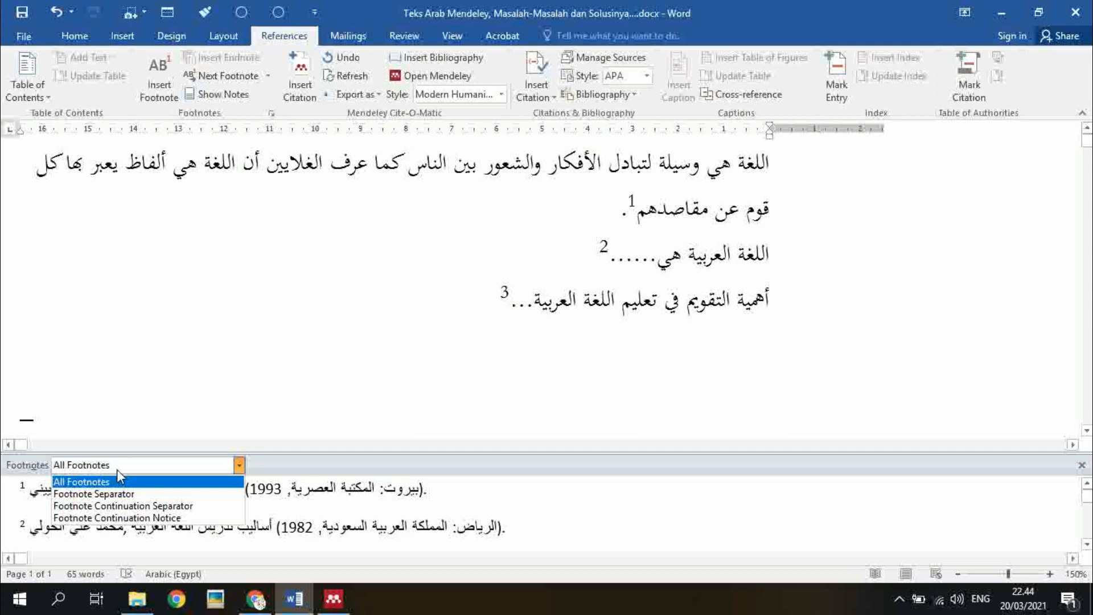
pyautogui.click(135, 495)
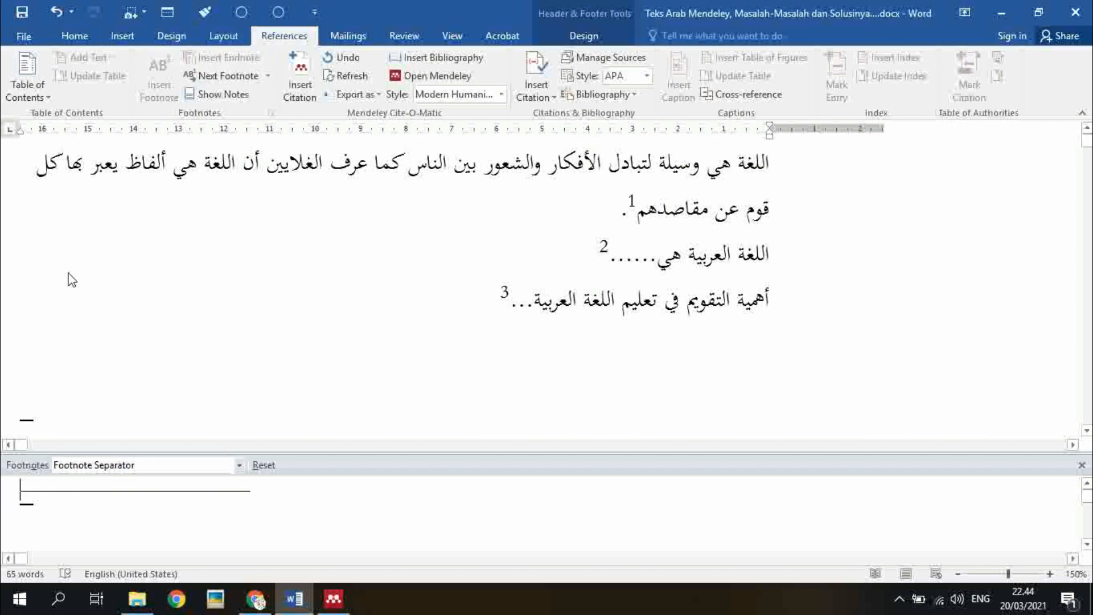
pyautogui.click(77, 40)
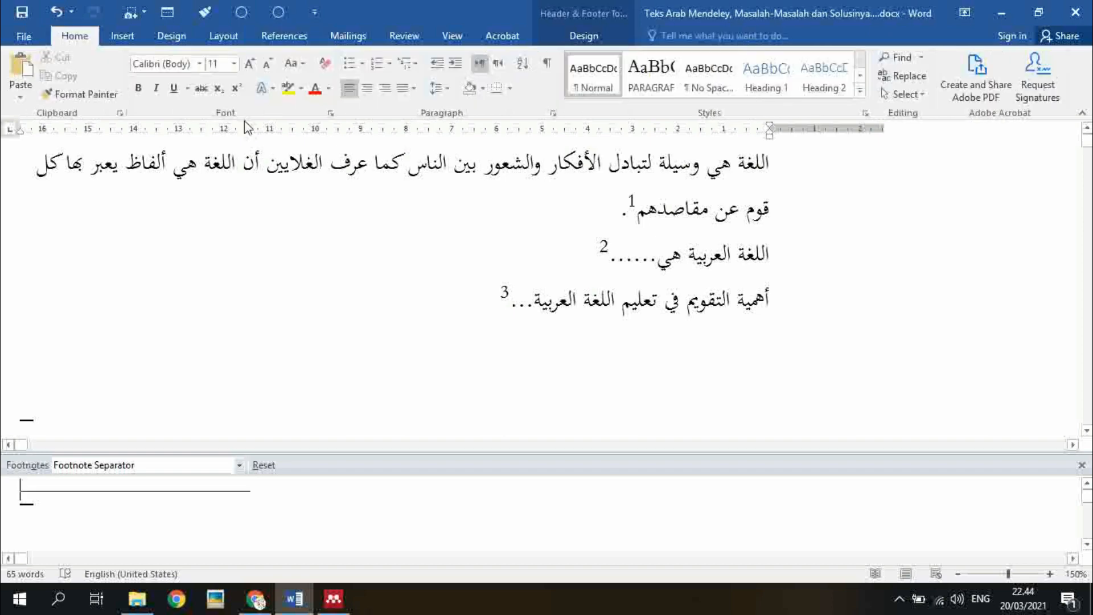
pyautogui.click(500, 65)
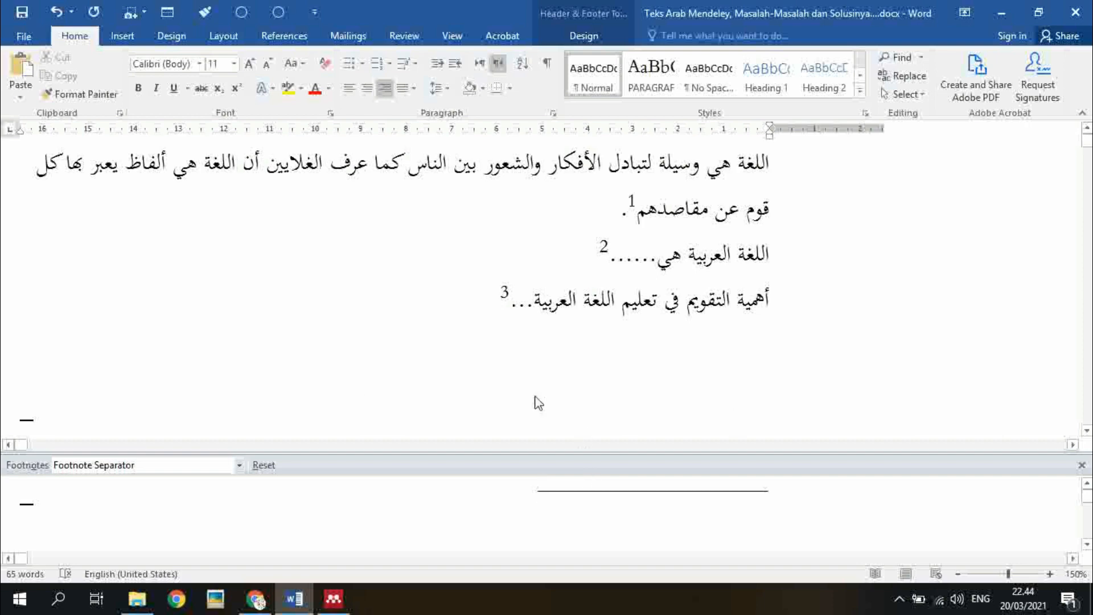
# Return the document to Print Layout view and check the separator line above the footnotes
pyautogui.click(453, 36)
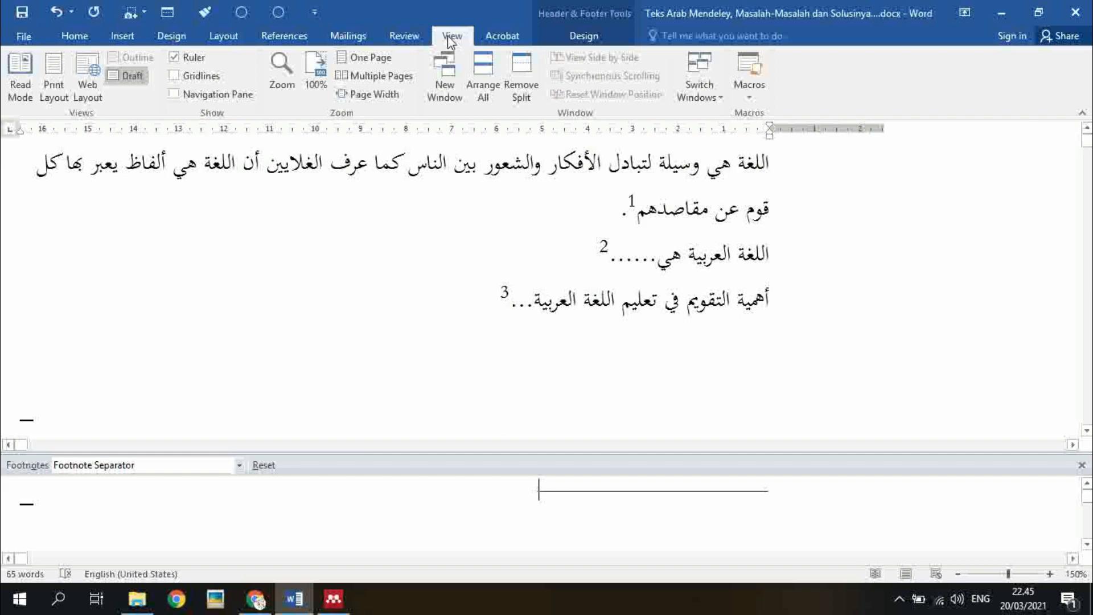
pyautogui.click(56, 65)
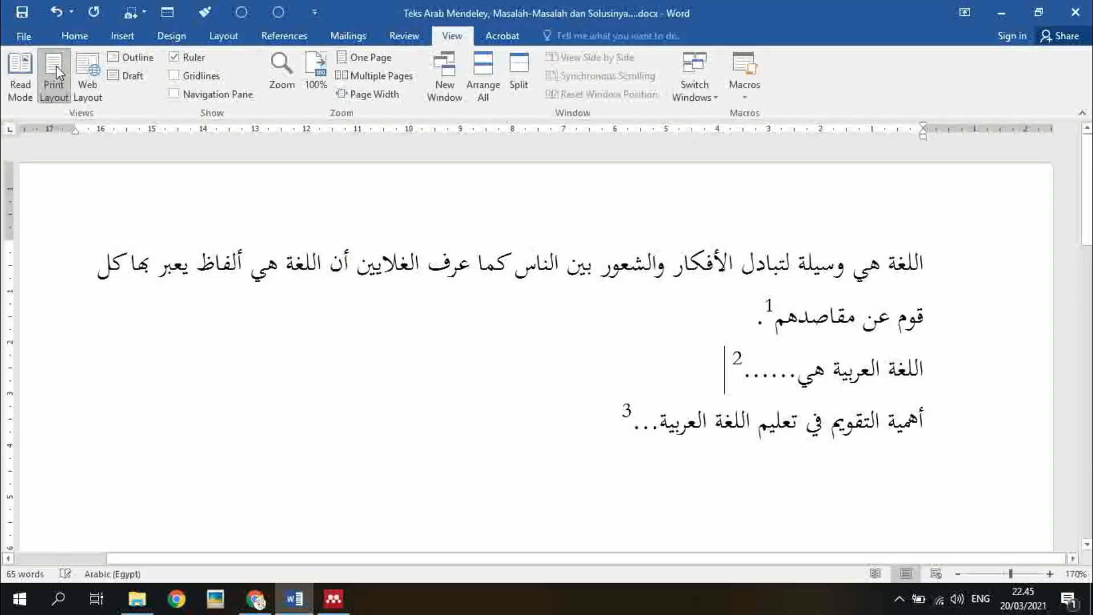
pyautogui.scroll(-3, 507, 321)
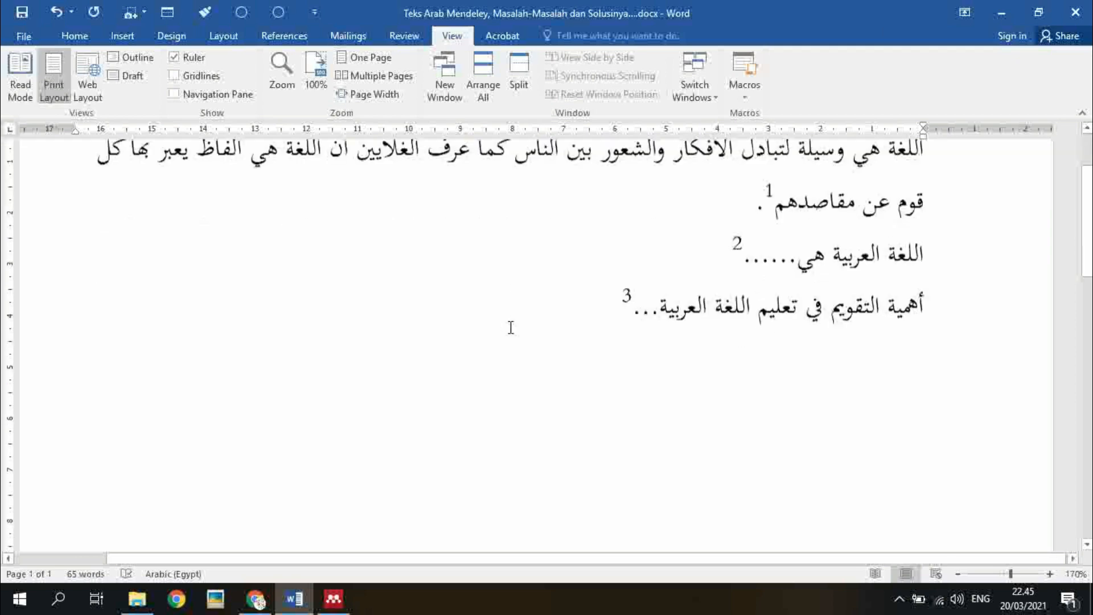
pyautogui.scroll(-15, 511, 328)
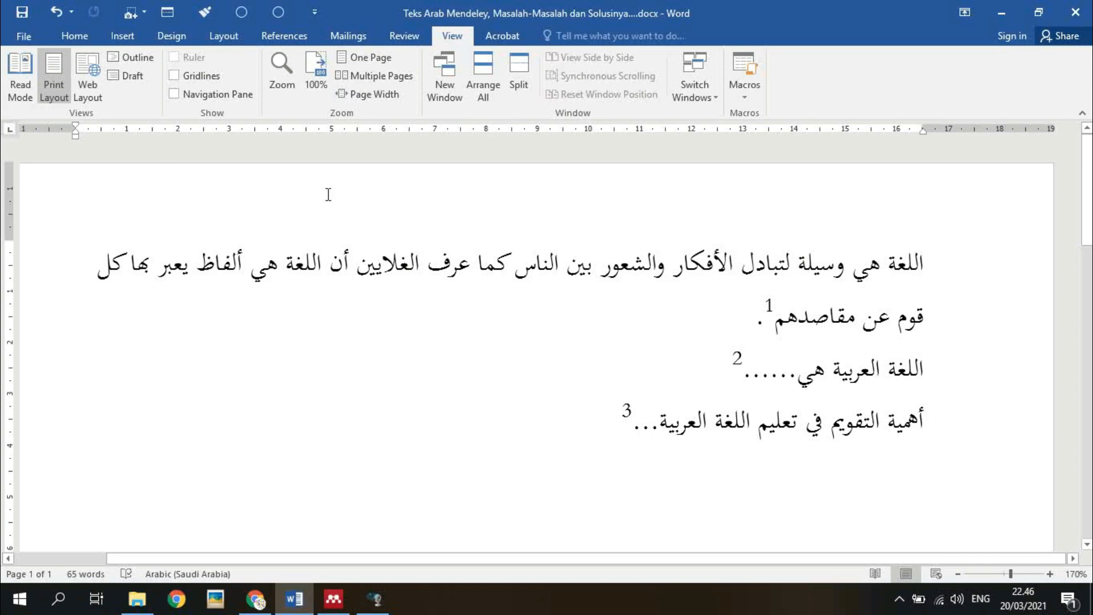
# Set the text direction of all three Arabic footnotes to right-to-left
pyautogui.click(774, 316)
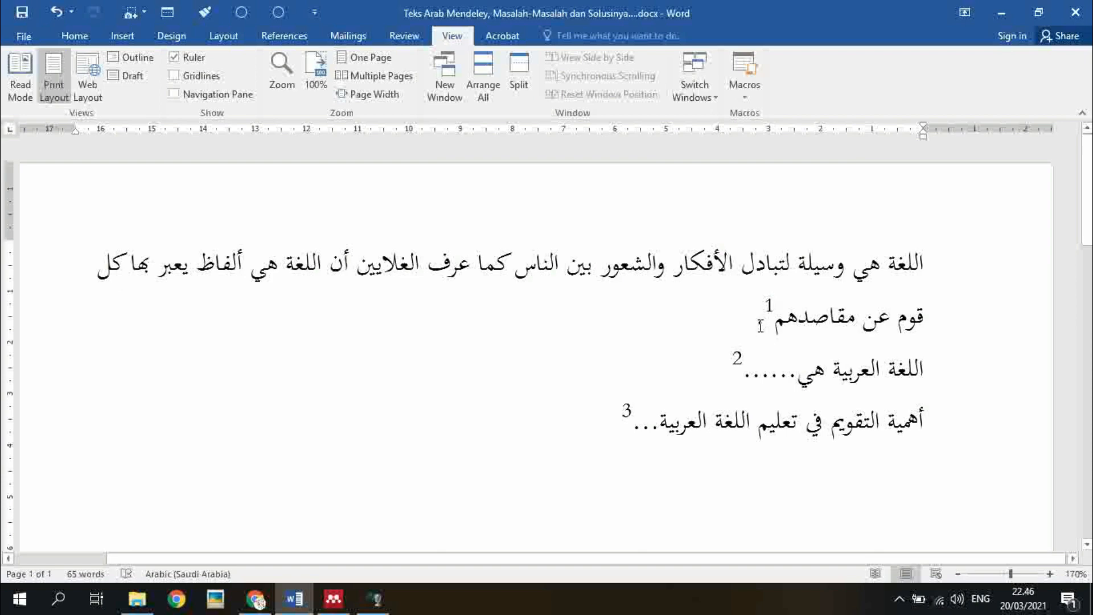
pyautogui.scroll(-2, 763, 336)
pyautogui.scroll(-2, 649, 310)
pyautogui.scroll(-10, 564, 391)
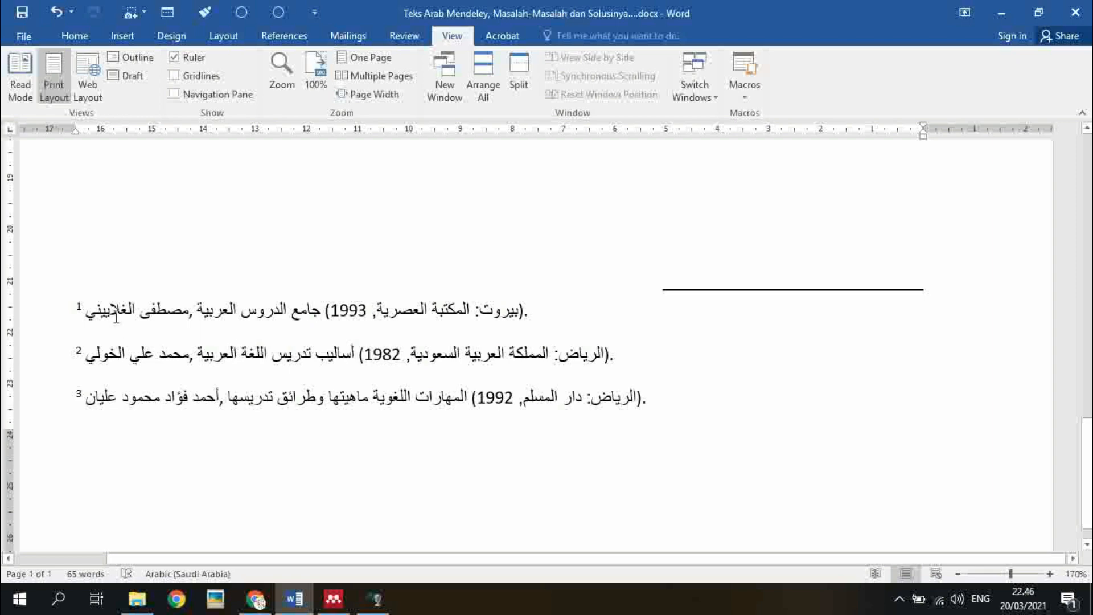
pyautogui.moveTo(114, 319); pyautogui.dragTo(124, 406)
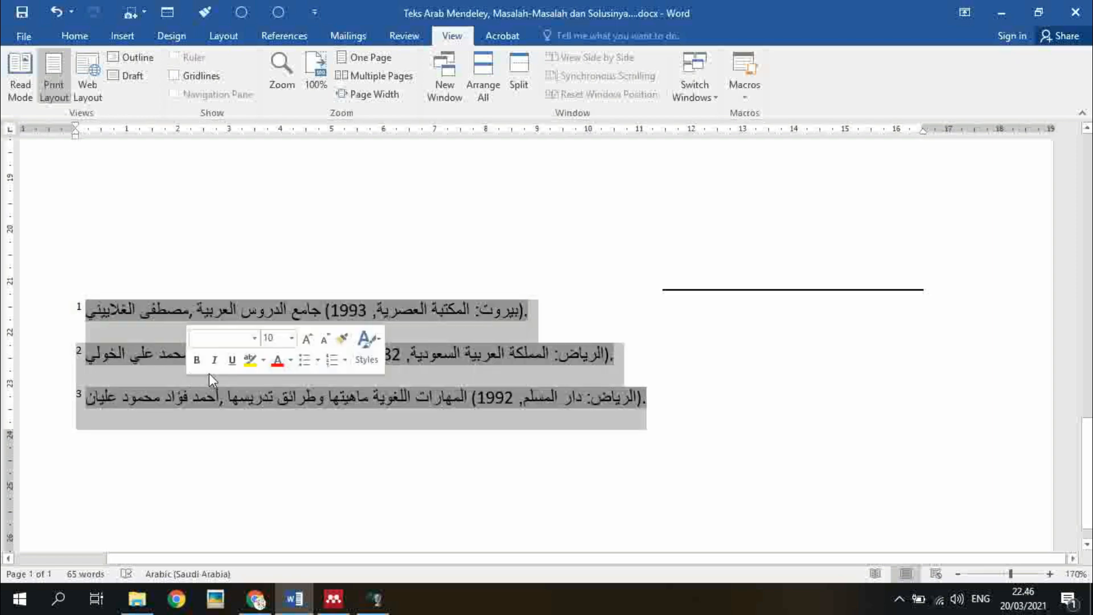
pyautogui.click(140, 306)
pyautogui.moveTo(140, 306); pyautogui.dragTo(133, 398)
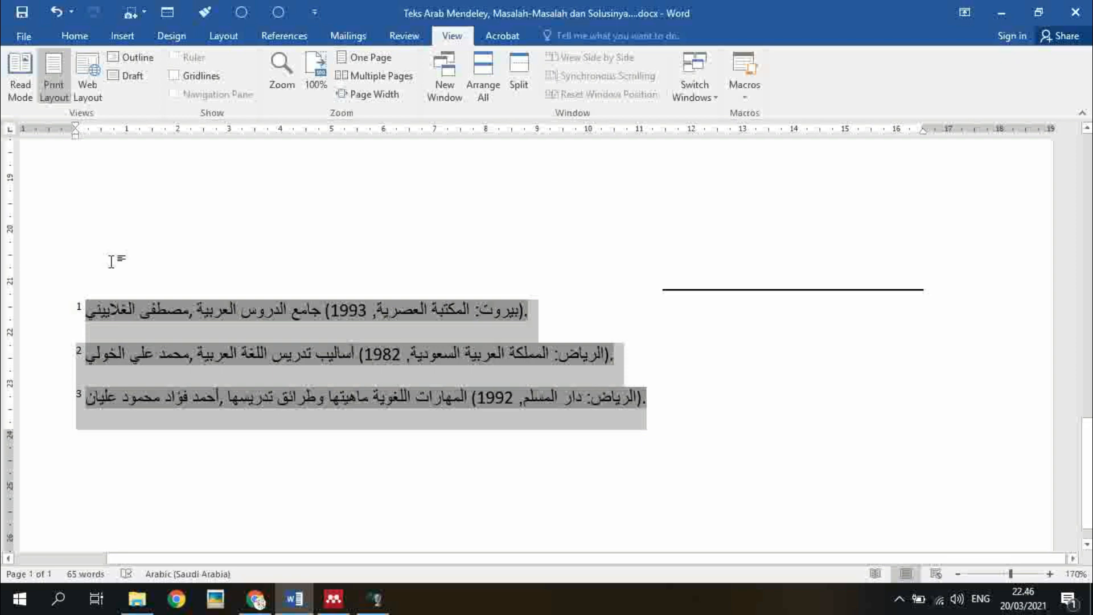
pyautogui.click(68, 36)
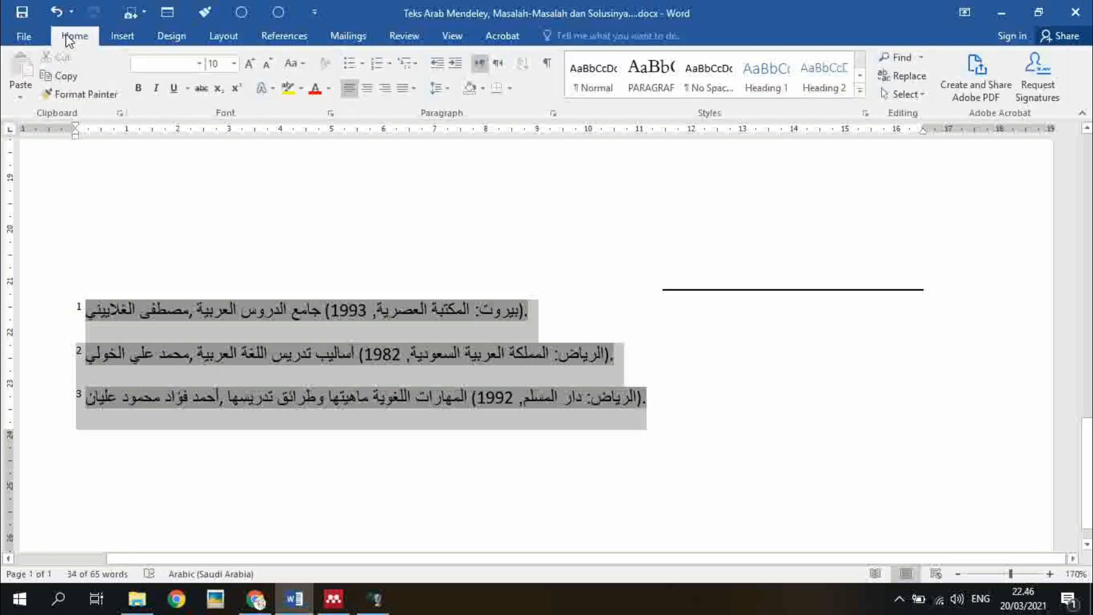
pyautogui.click(498, 67)
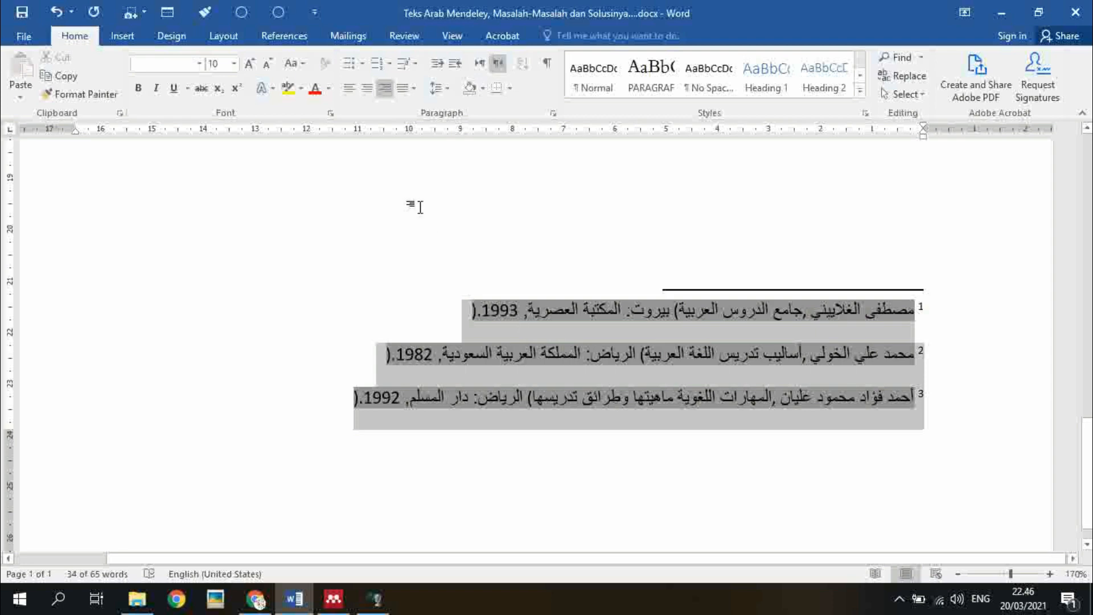
pyautogui.click(532, 312)
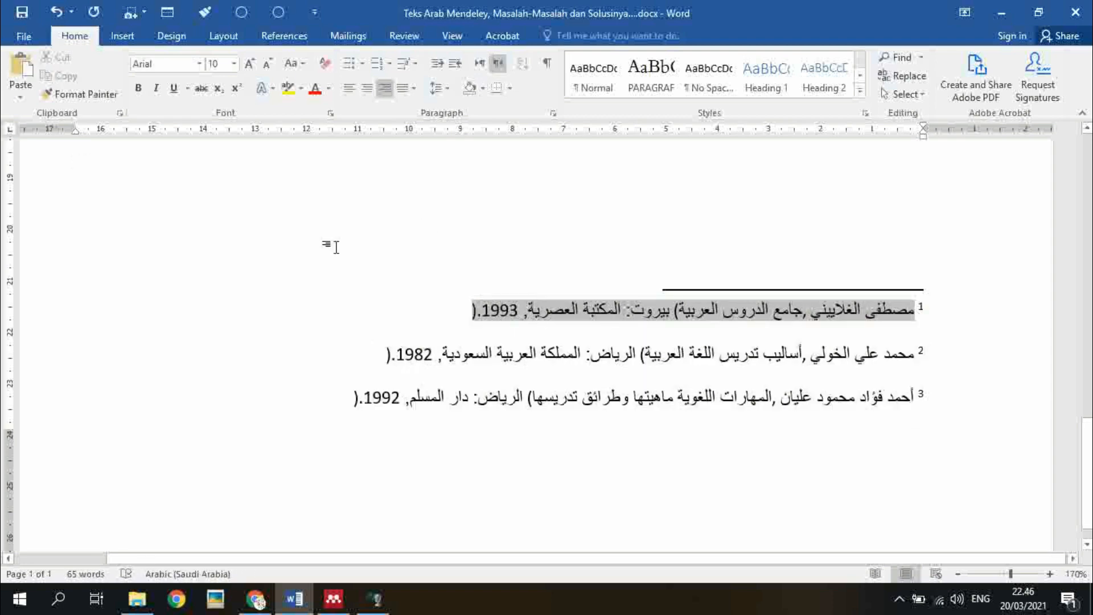
# Set the Numeral option for showing document content to Context in the advanced Word options and apply it
pyautogui.click(20, 37)
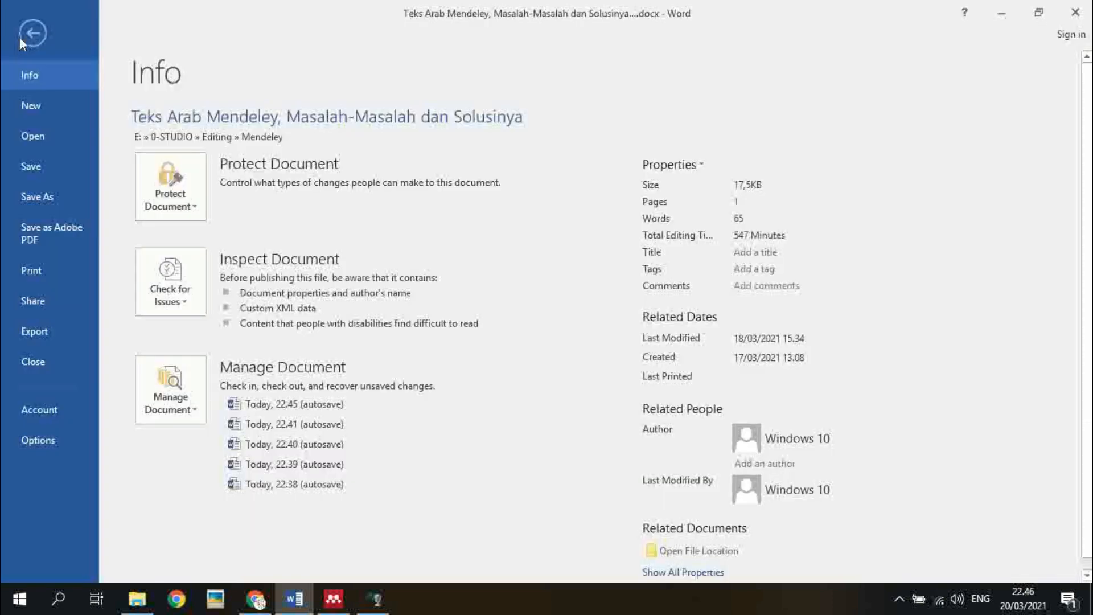
pyautogui.click(50, 441)
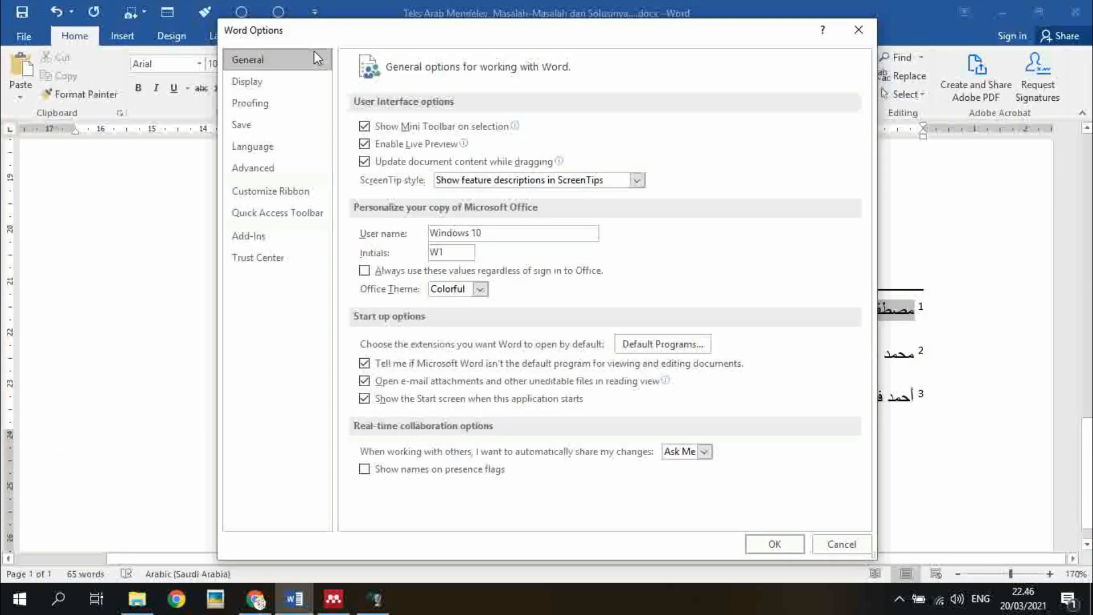
pyautogui.click(275, 172)
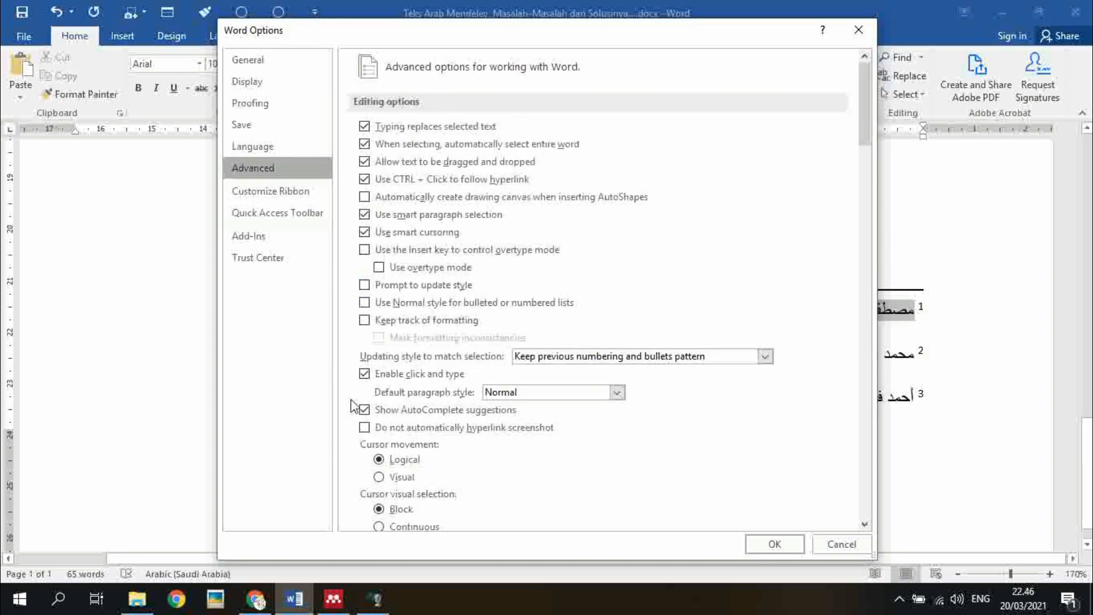
pyautogui.scroll(-1, 515, 428)
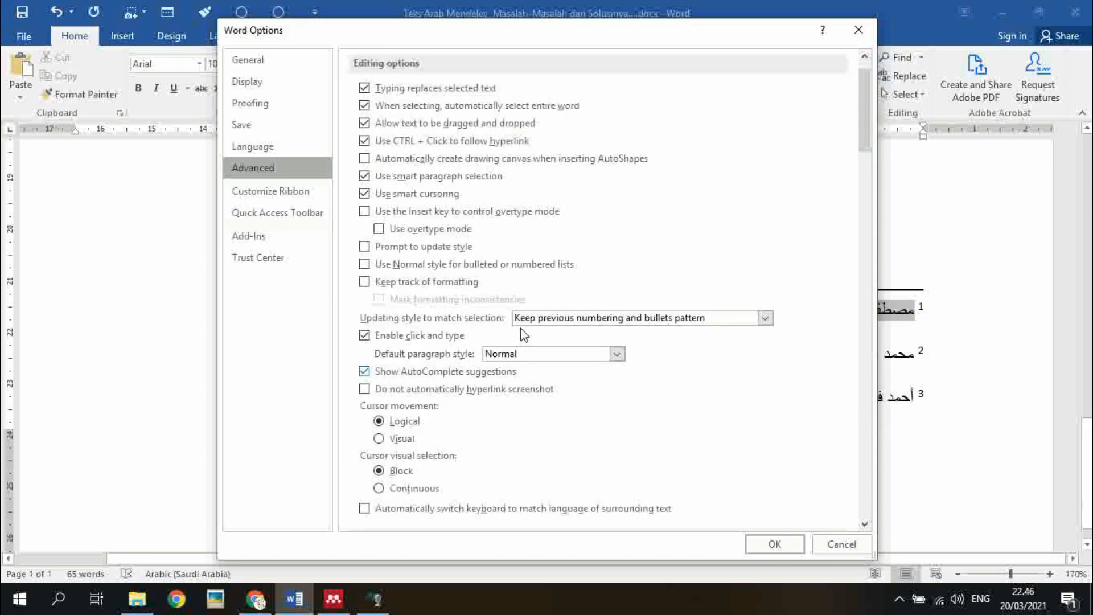
pyautogui.moveTo(866, 117); pyautogui.dragTo(857, 230)
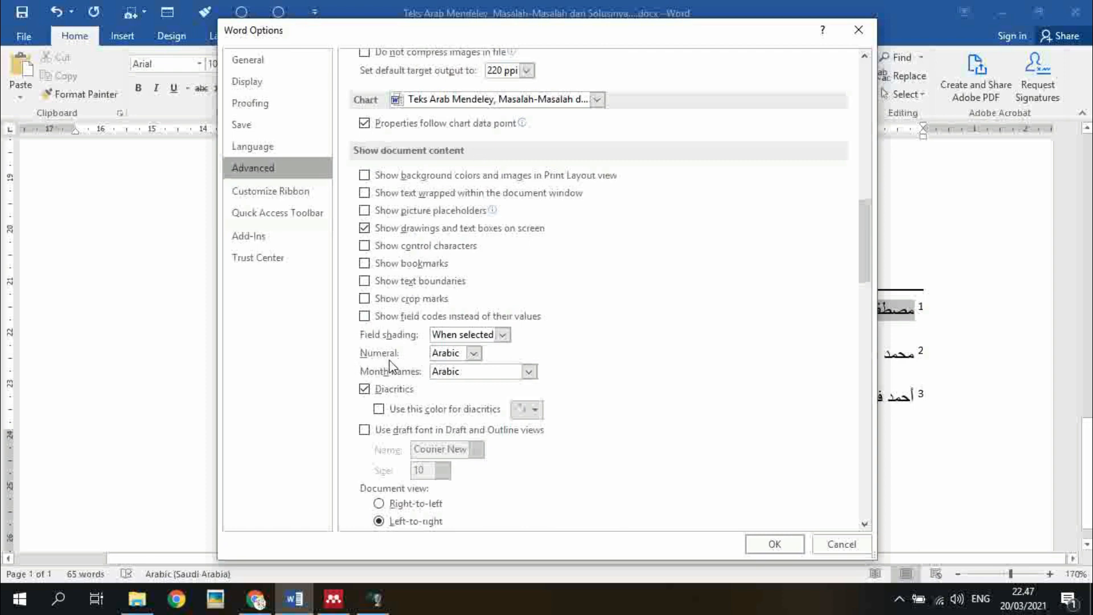
pyautogui.click(474, 354)
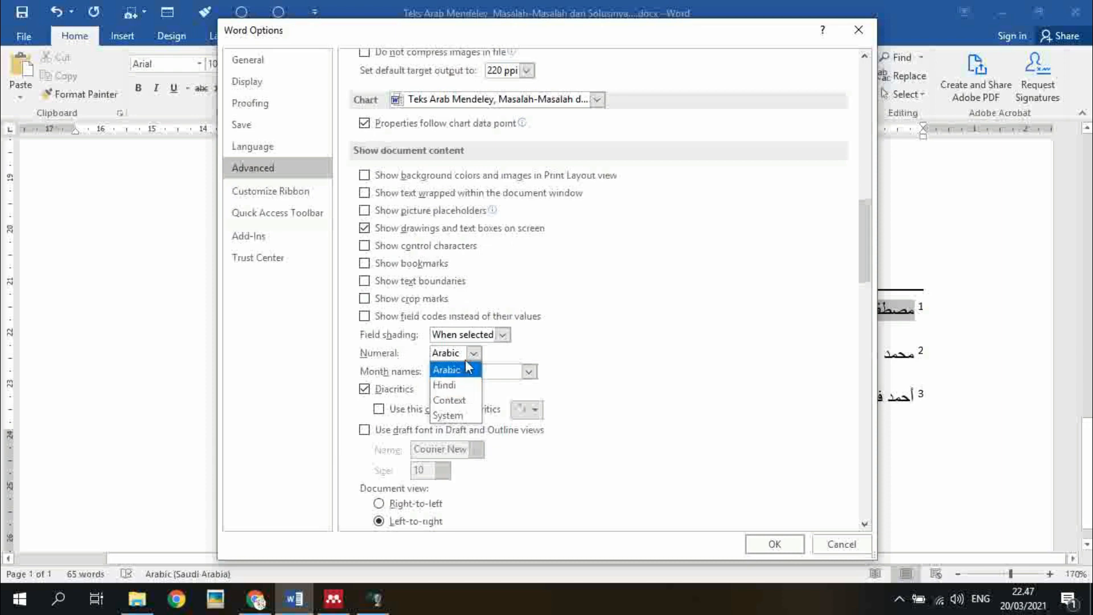
pyautogui.click(463, 405)
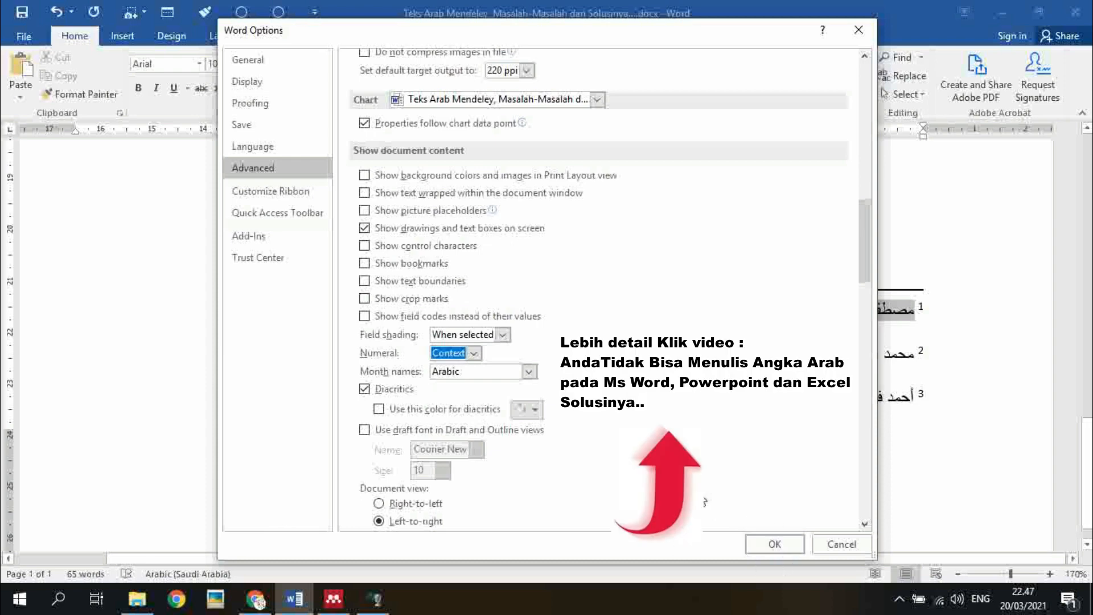
pyautogui.click(475, 355)
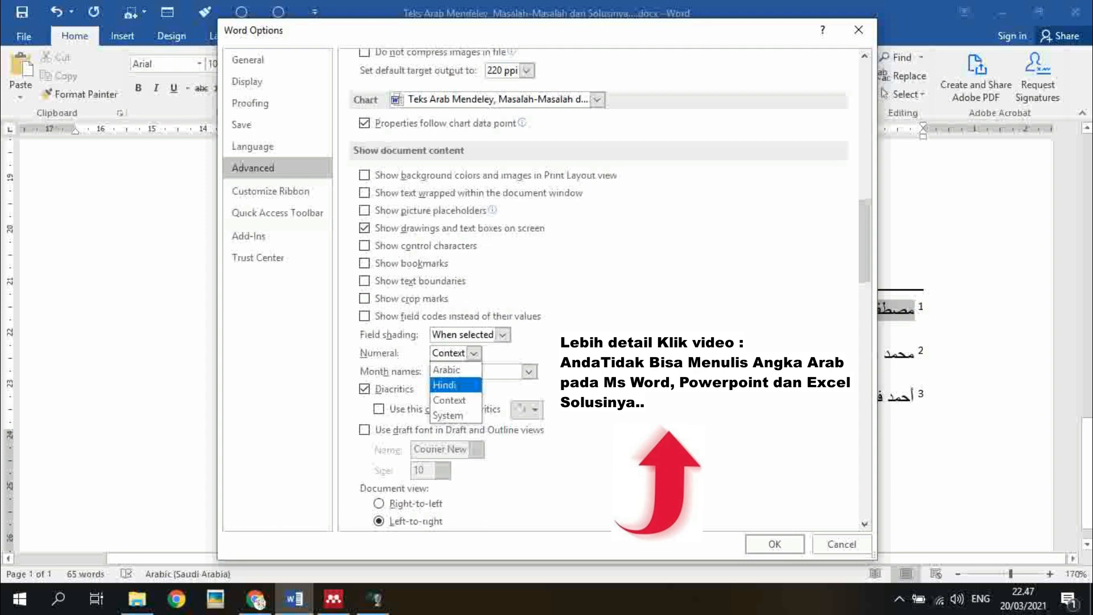
pyautogui.click(450, 400)
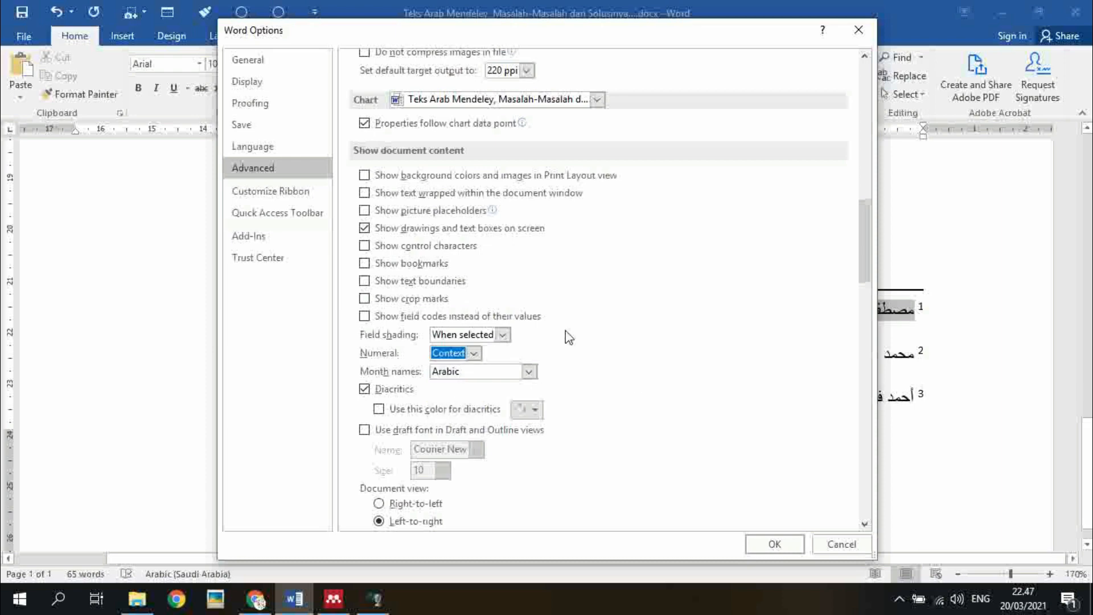
pyautogui.click(775, 543)
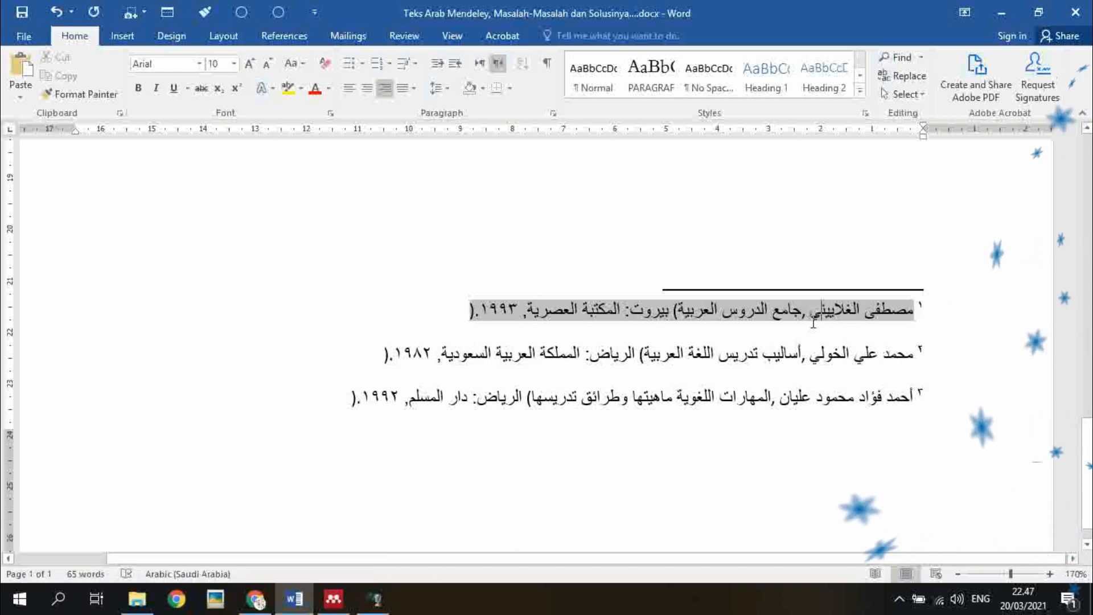
pyautogui.scroll(3, 330, 305)
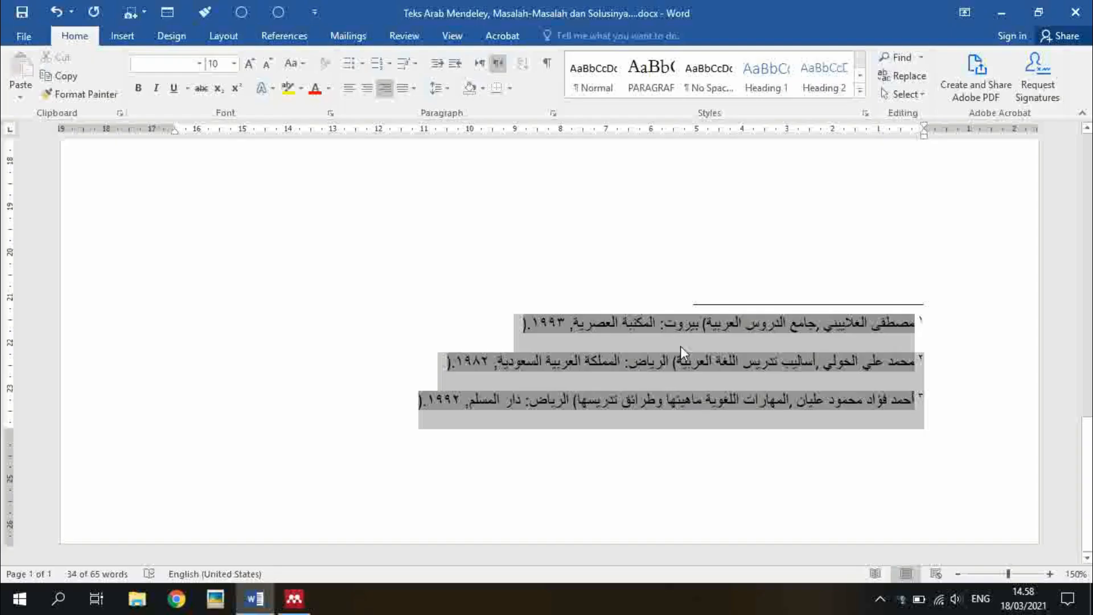
pyautogui.click(716, 324)
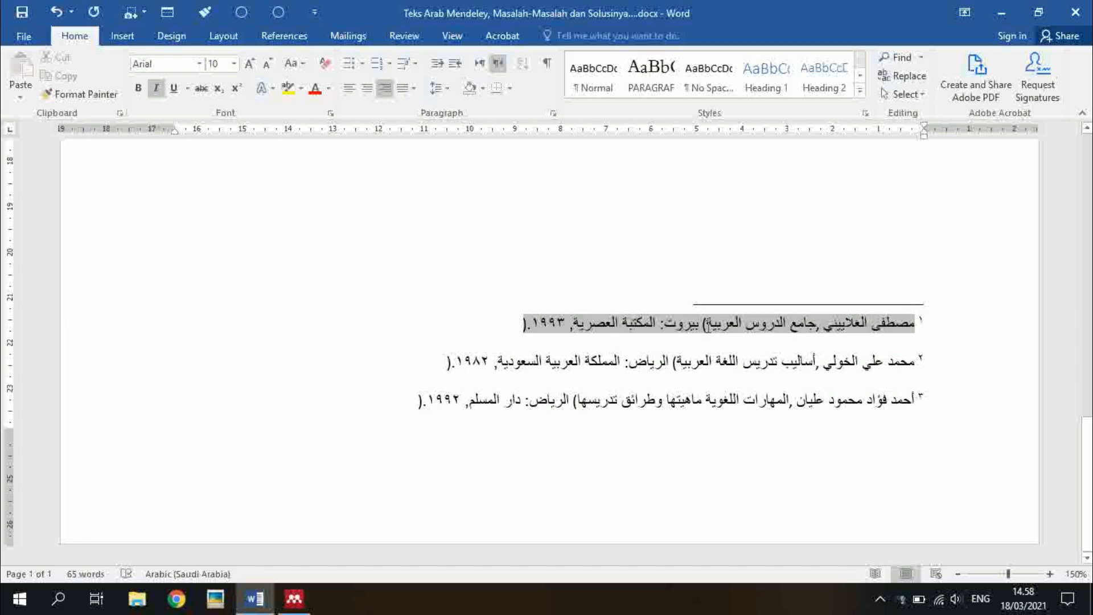
pyautogui.press('BackSpace')
pyautogui.press('BackSpace')
# Open the Quick Access Toolbar customization in the Word options and list all commands
pyautogui.click(37, 41)
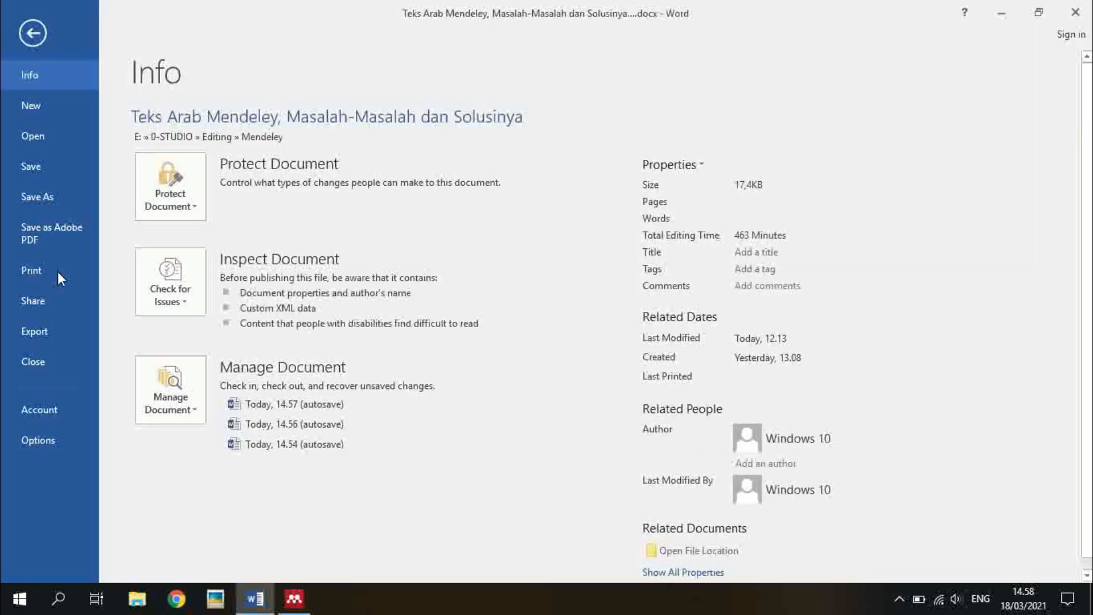
pyautogui.click(36, 443)
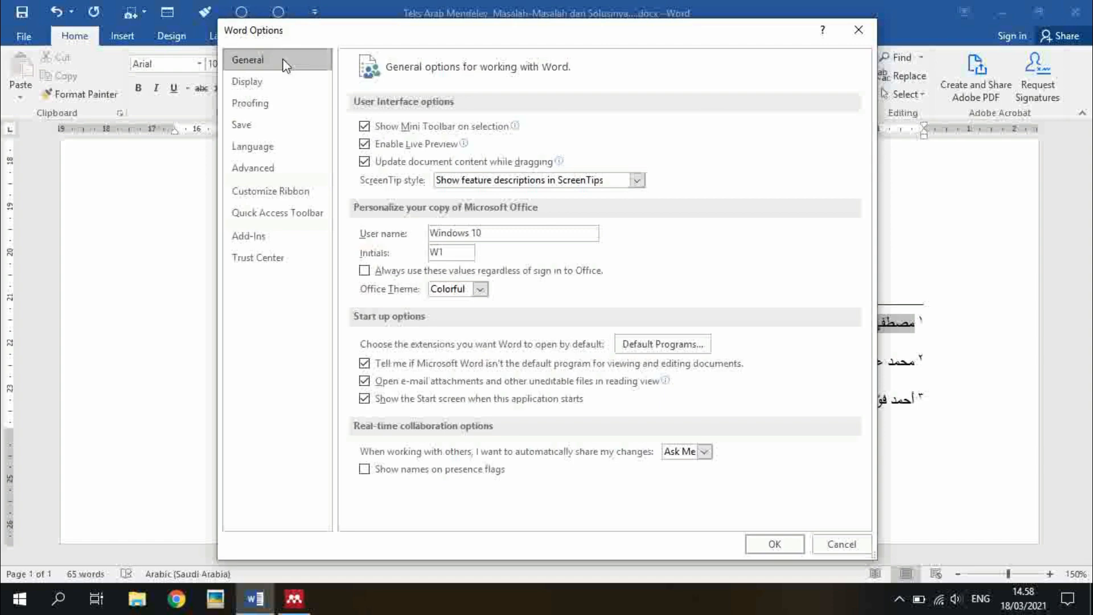
pyautogui.click(264, 214)
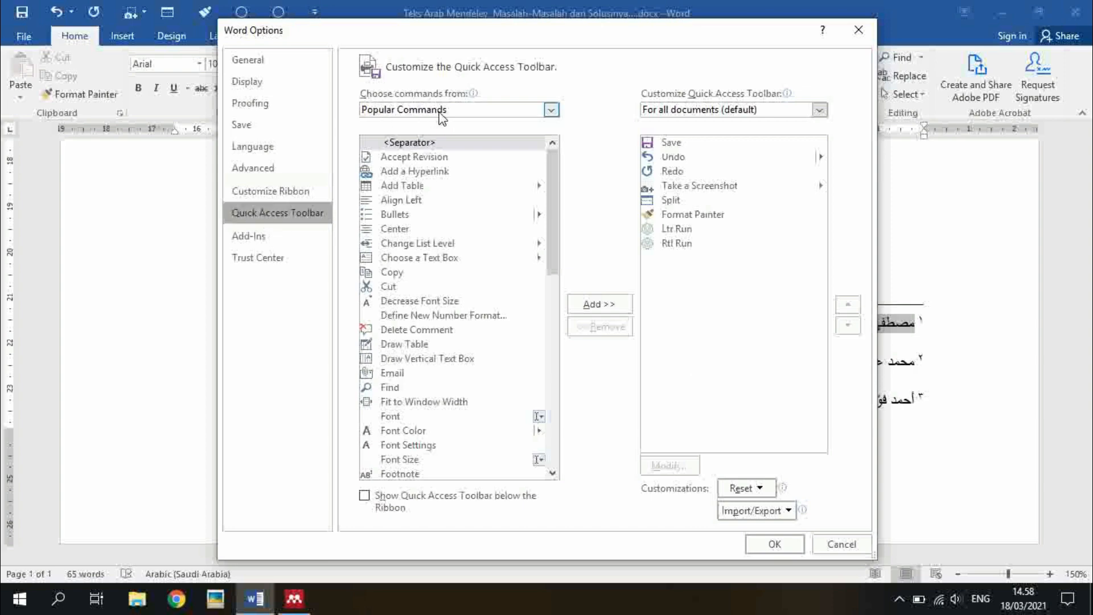
pyautogui.click(494, 111)
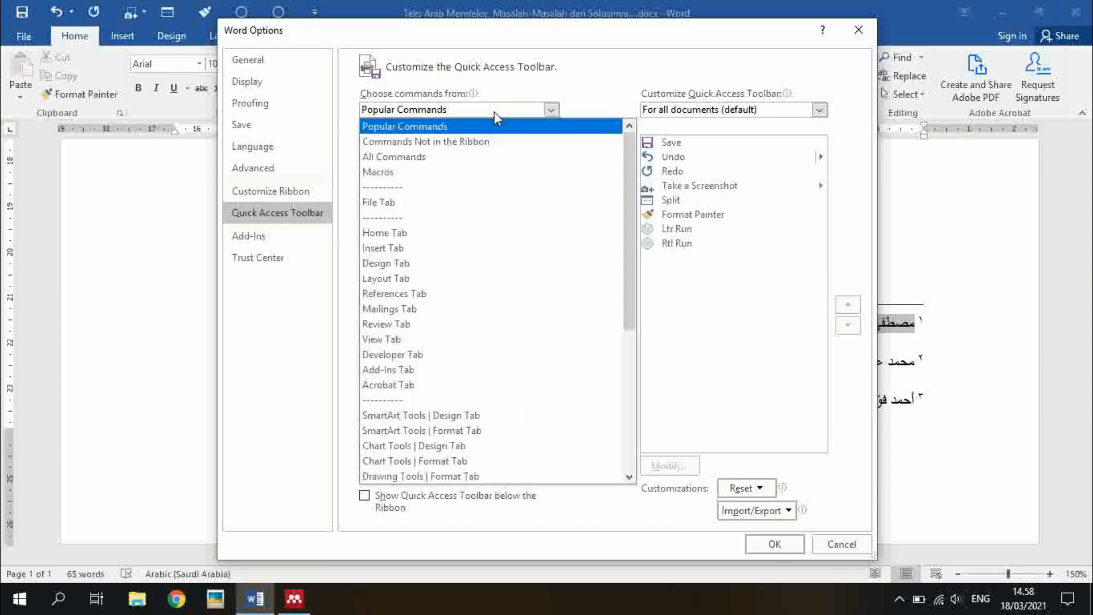
pyautogui.click(480, 160)
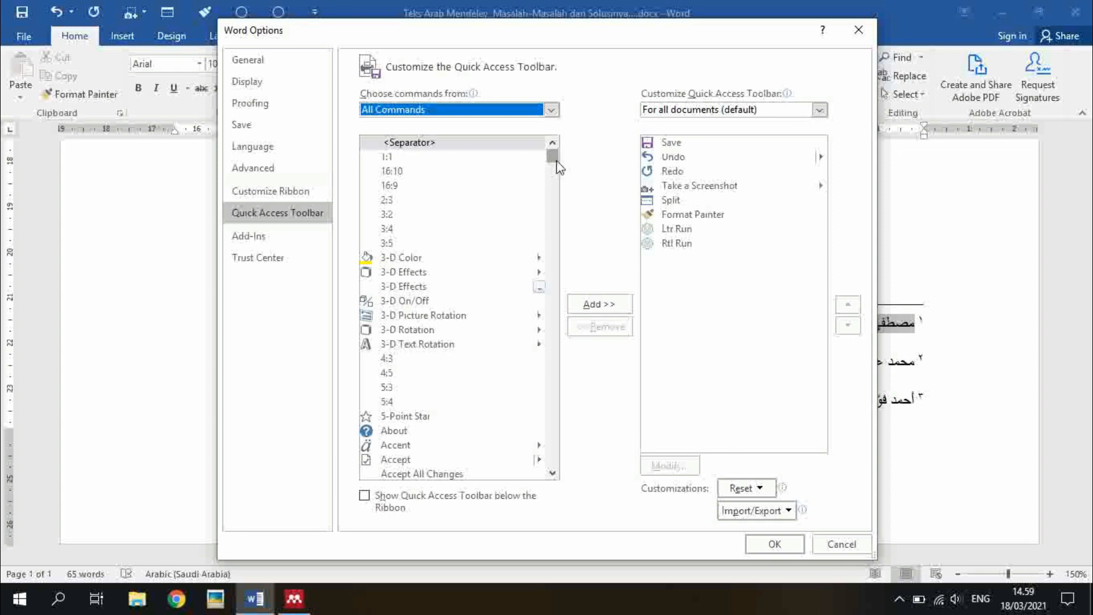
# Find the Ltr Run command among all commands and try to add it to the Quick Access Toolbar
pyautogui.click(552, 346)
pyautogui.click(552, 346)
pyautogui.click(552, 346)
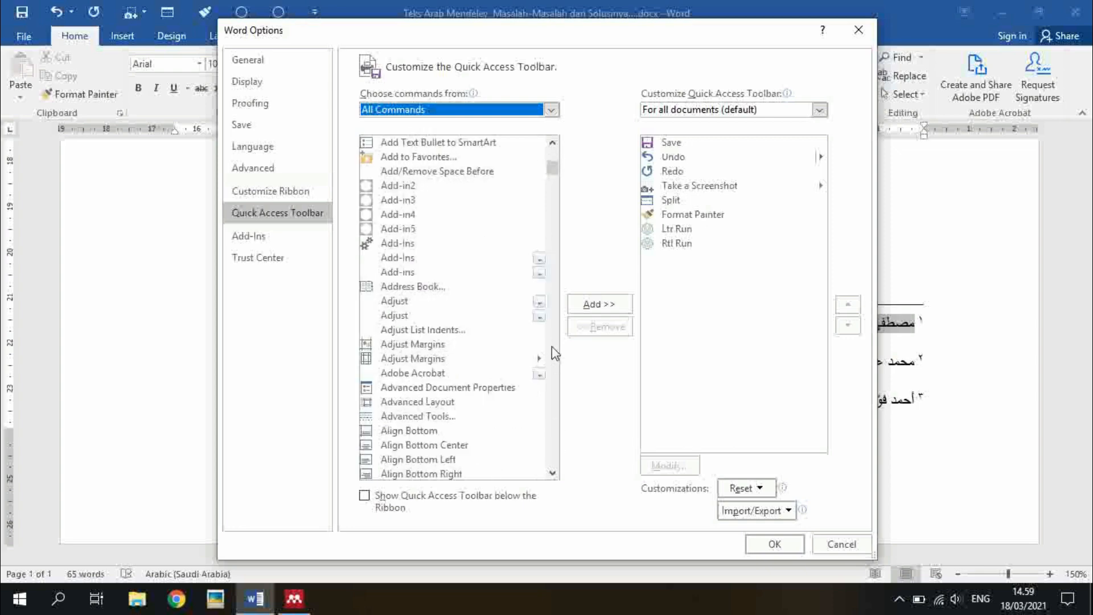
pyautogui.click(552, 346)
pyautogui.click(552, 347)
pyautogui.click(552, 347)
pyautogui.click(552, 346)
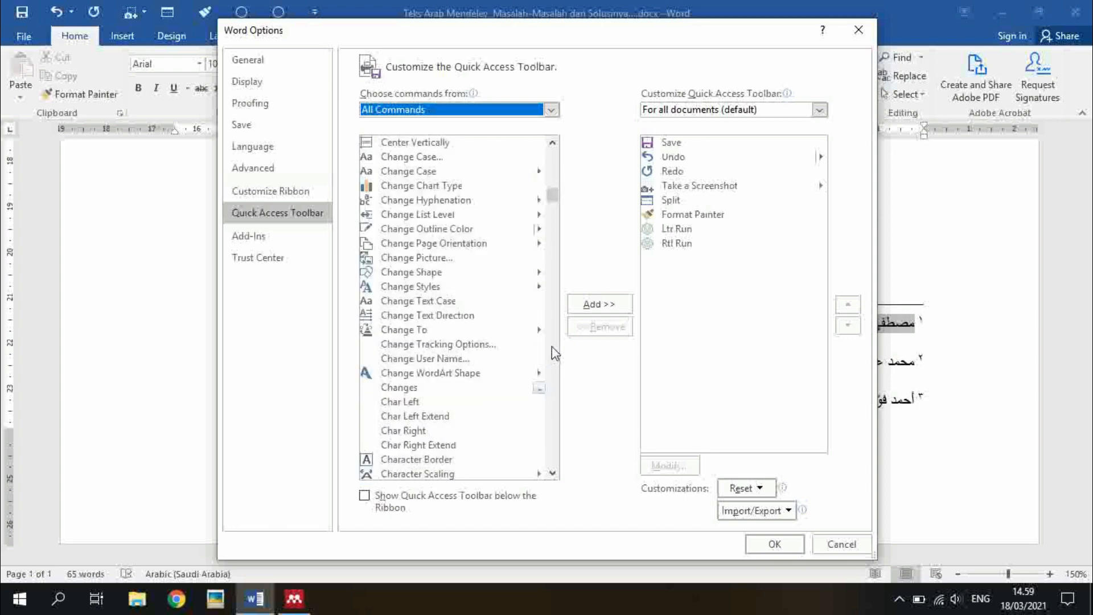
pyautogui.click(552, 347)
pyautogui.click(552, 346)
pyautogui.click(552, 346)
pyautogui.click(552, 346)
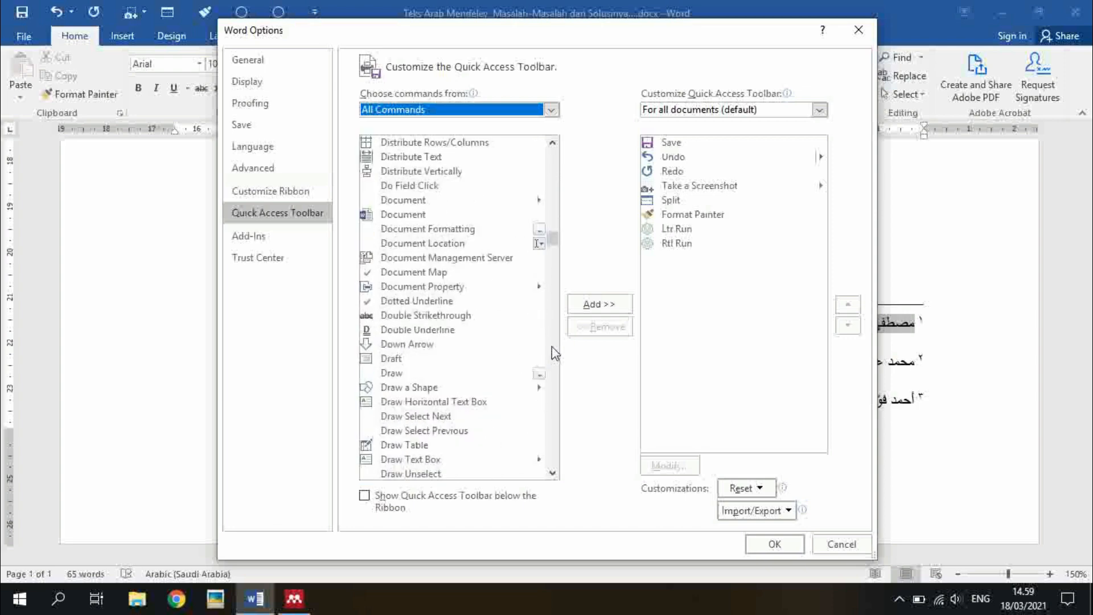
pyautogui.click(552, 346)
pyautogui.click(552, 347)
pyautogui.click(552, 346)
pyautogui.click(552, 347)
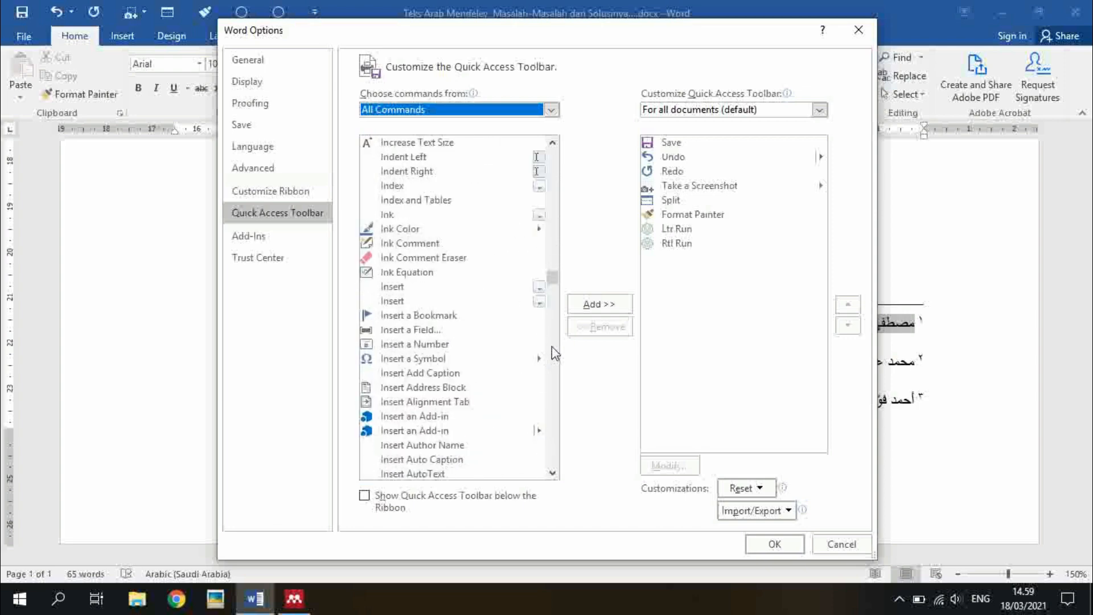
pyautogui.click(552, 347)
pyautogui.click(552, 346)
pyautogui.click(552, 346)
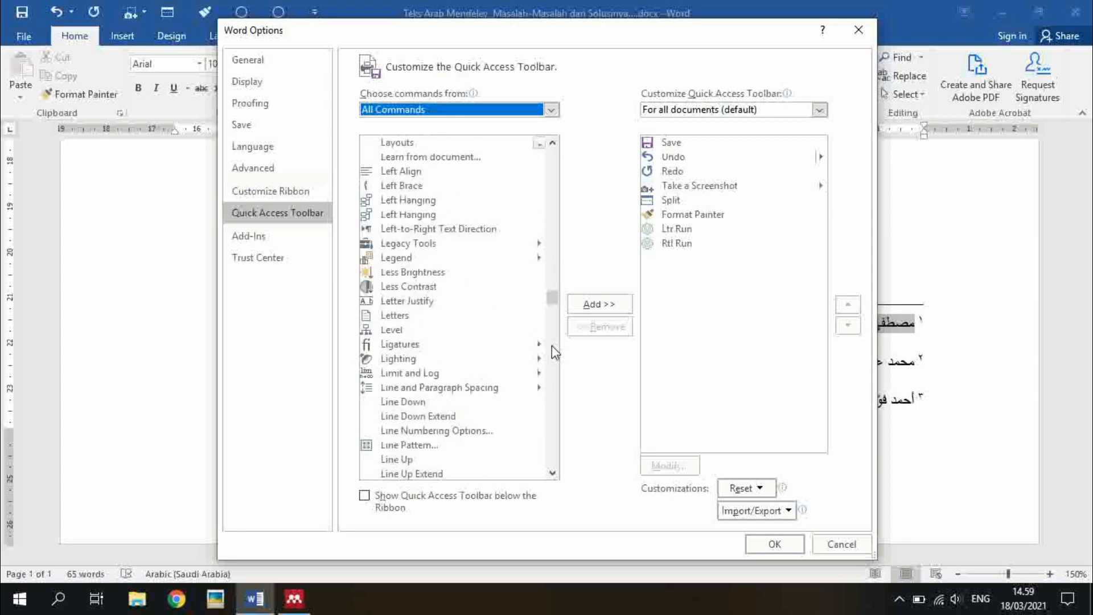
pyautogui.click(552, 473)
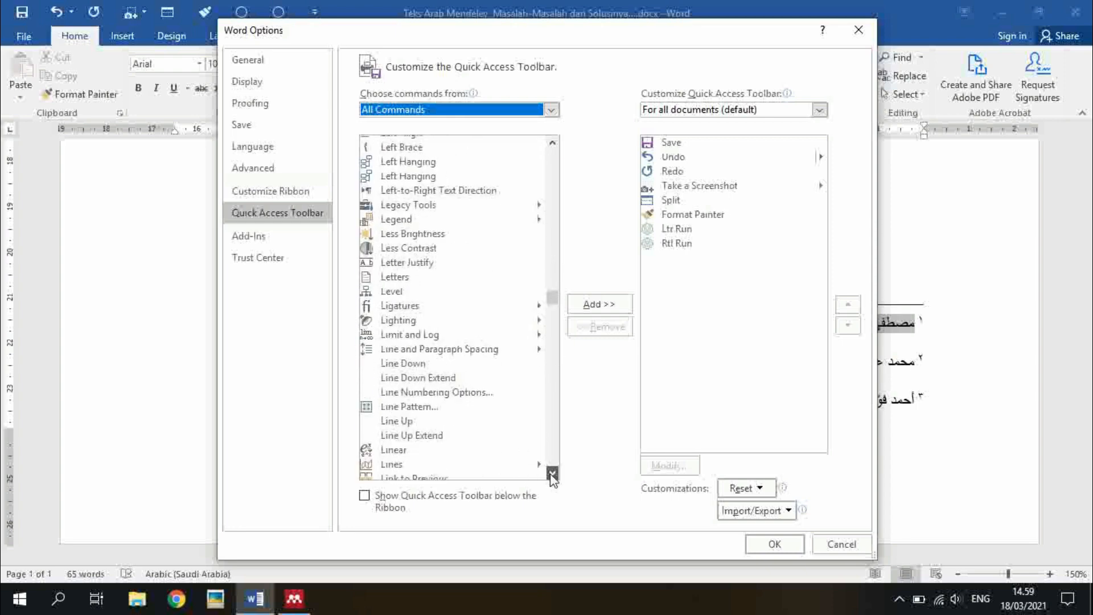
pyautogui.click(551, 474)
pyautogui.click(552, 474)
pyautogui.click(552, 473)
pyautogui.click(552, 473)
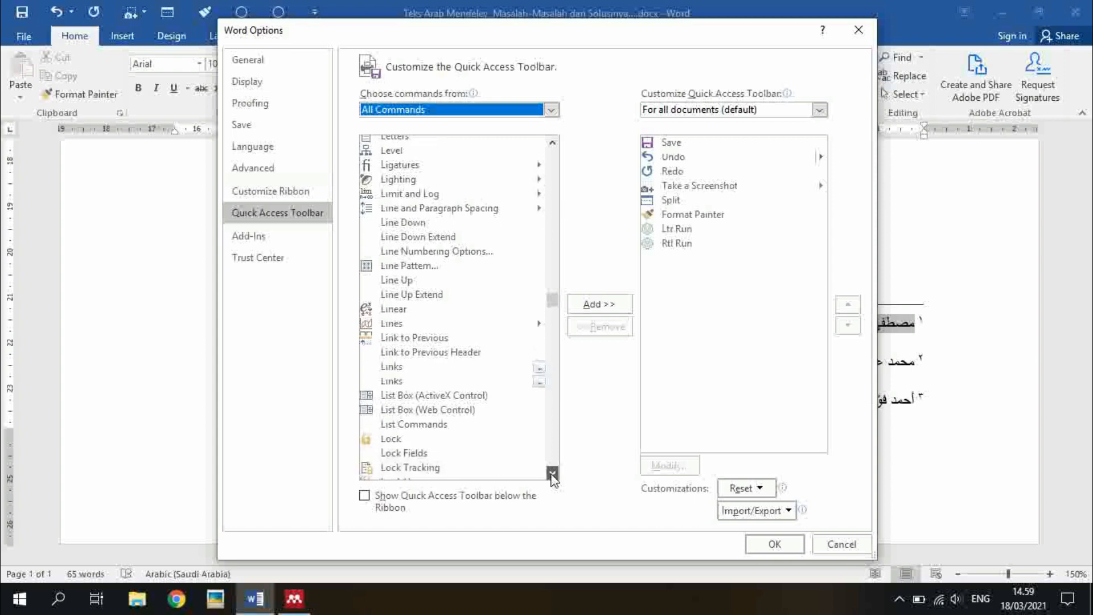
pyautogui.click(552, 473)
pyautogui.click(552, 473)
pyautogui.click(552, 473)
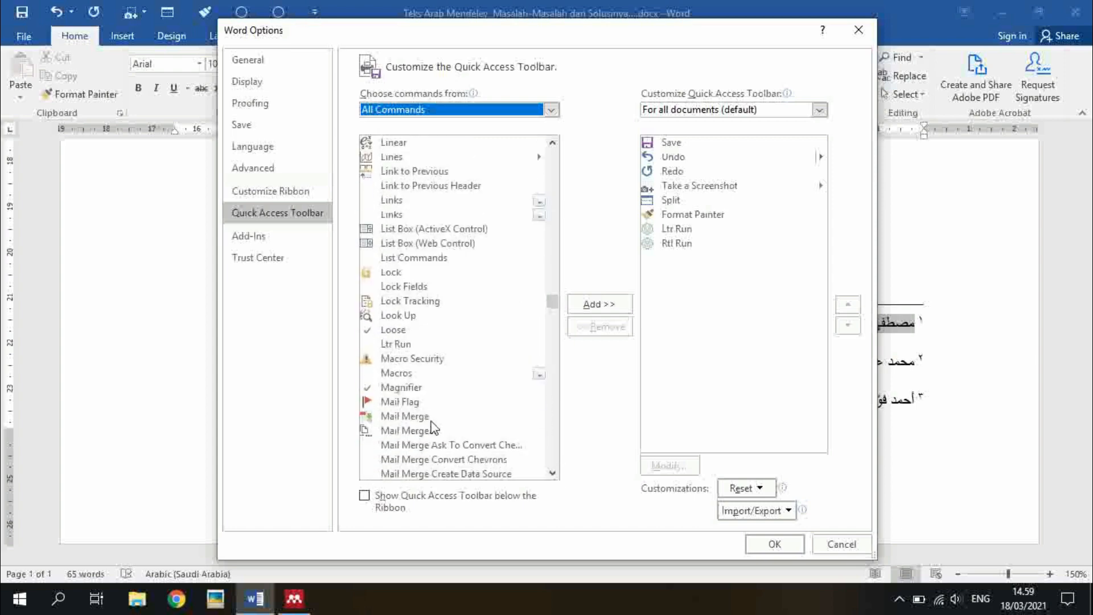
pyautogui.click(391, 345)
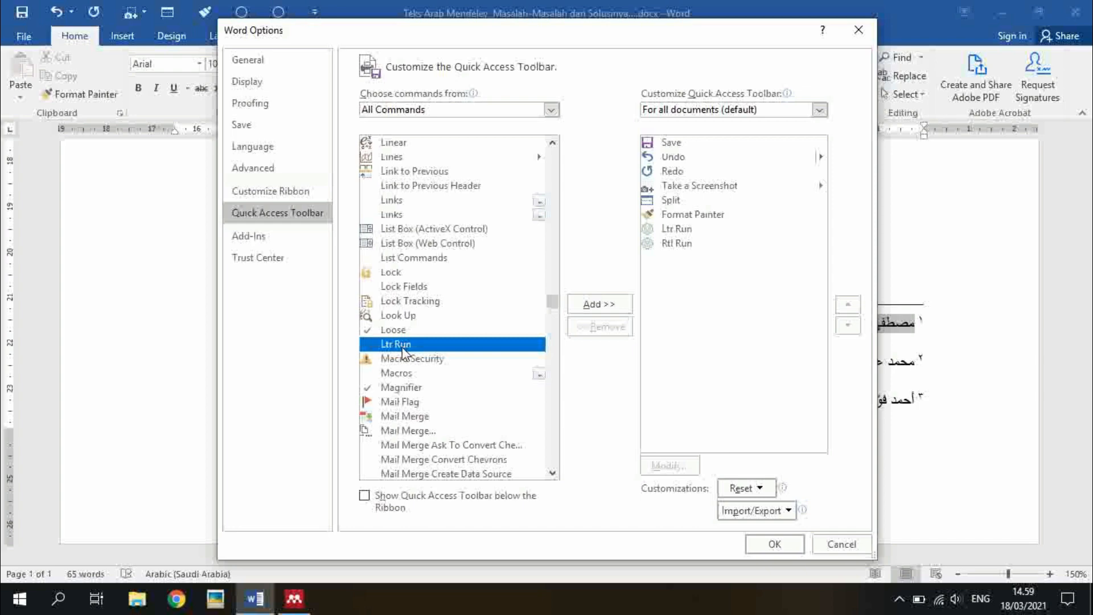
pyautogui.click(606, 307)
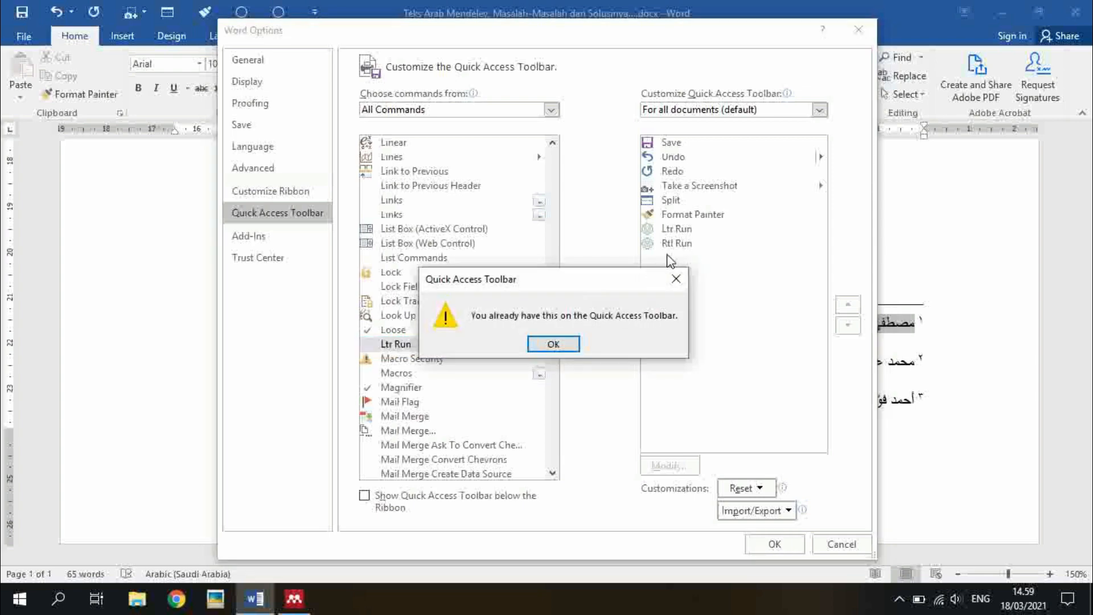
pyautogui.click(560, 348)
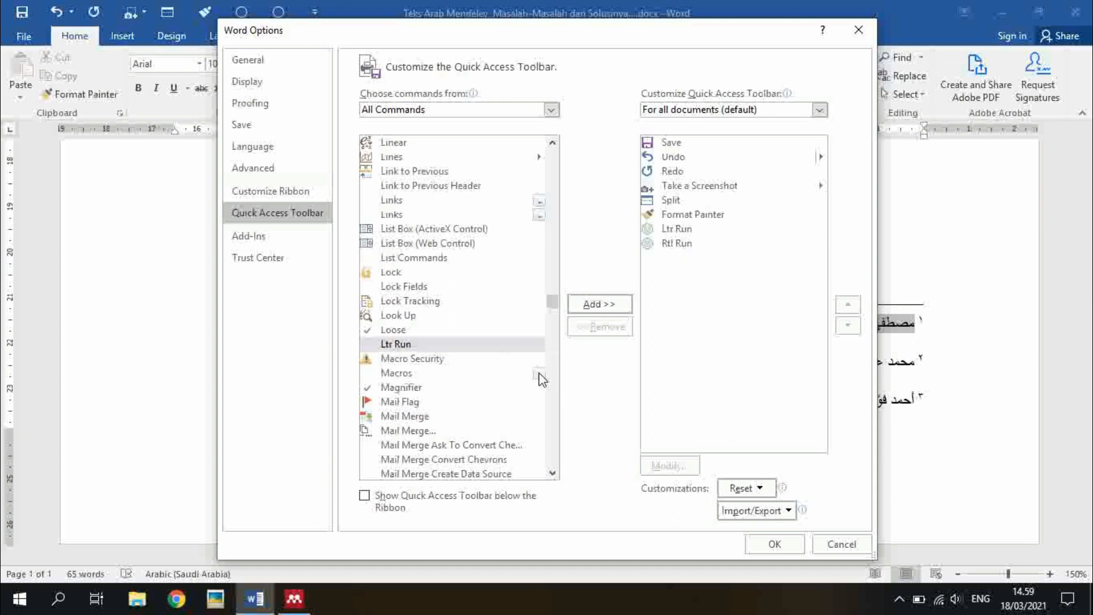
# Find the Rtl Run command, try to add it to the Quick Access Toolbar, and accept the Word options
pyautogui.click(556, 348)
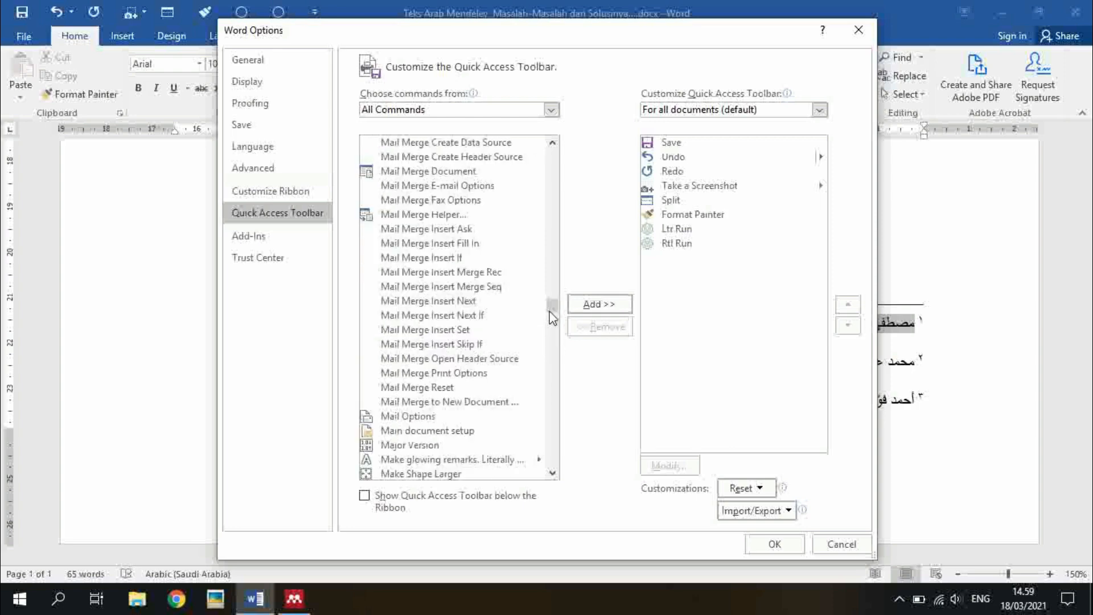
pyautogui.moveTo(554, 342); pyautogui.dragTo(552, 392)
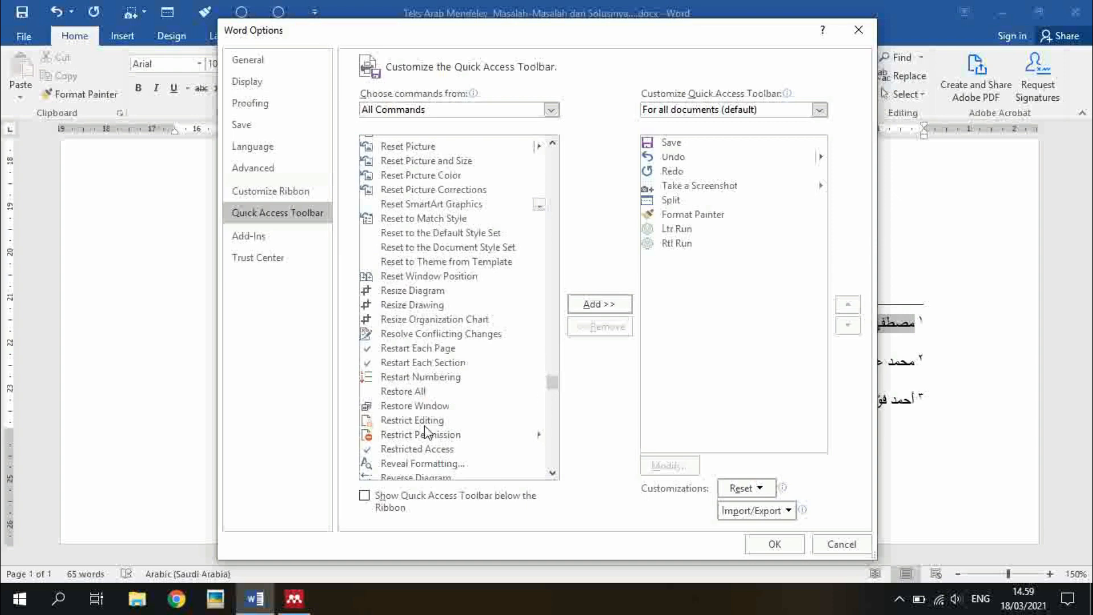
pyautogui.scroll(-10, 430, 431)
pyautogui.scroll(-1, 442, 448)
pyautogui.scroll(6, 442, 449)
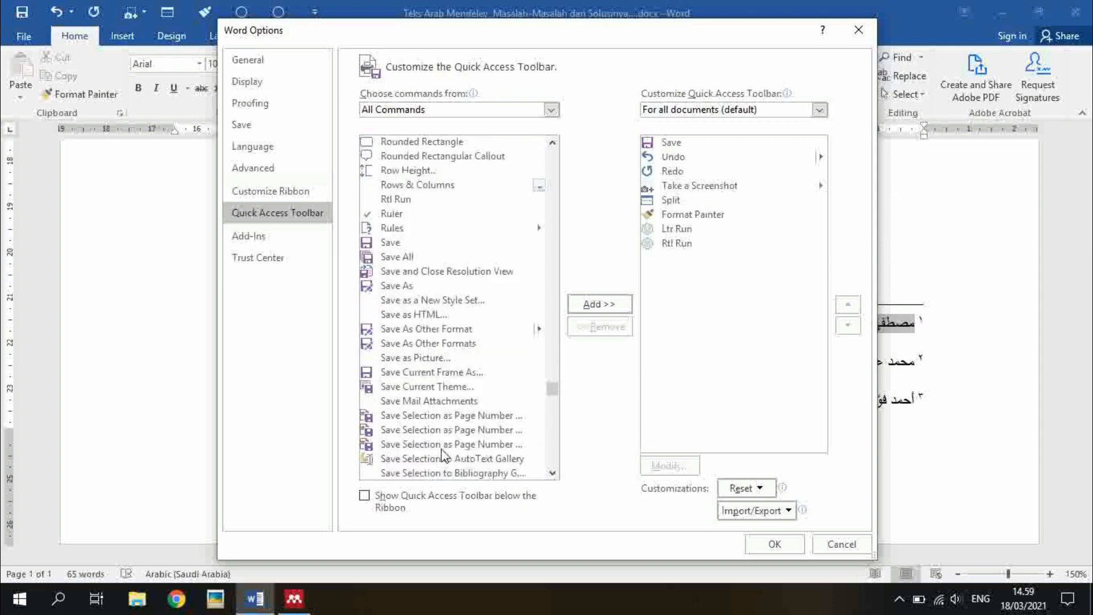
pyautogui.scroll(-1, 428, 442)
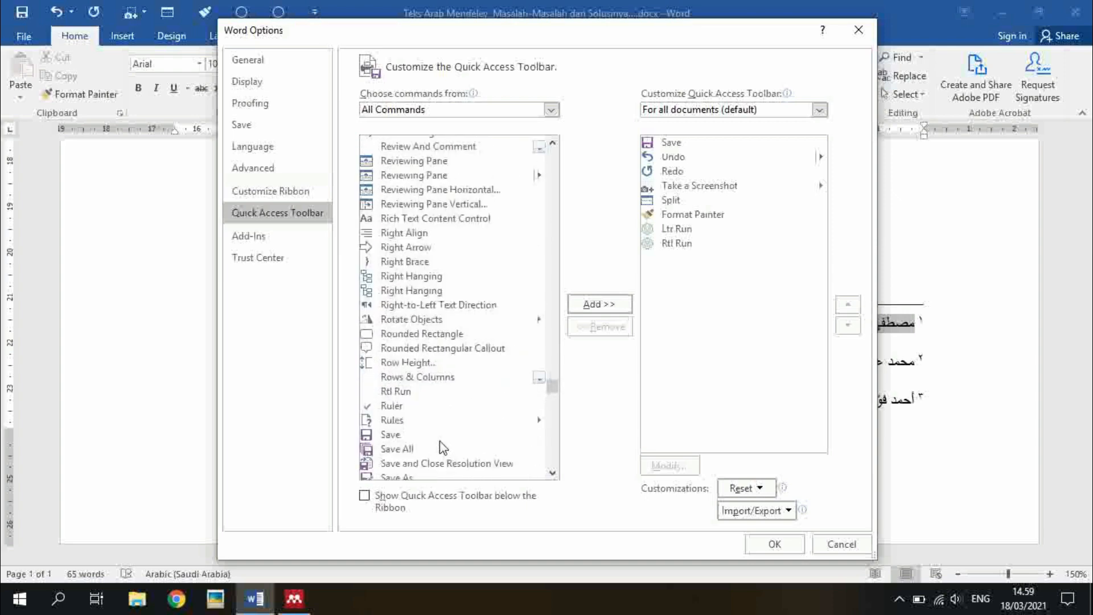
pyautogui.click(393, 393)
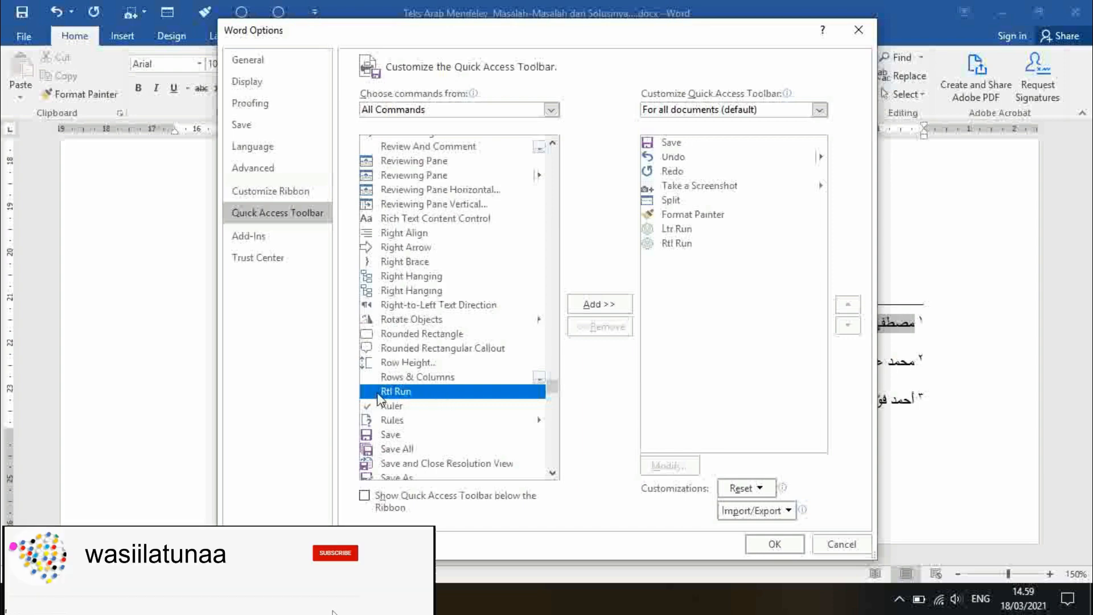
pyautogui.click(600, 306)
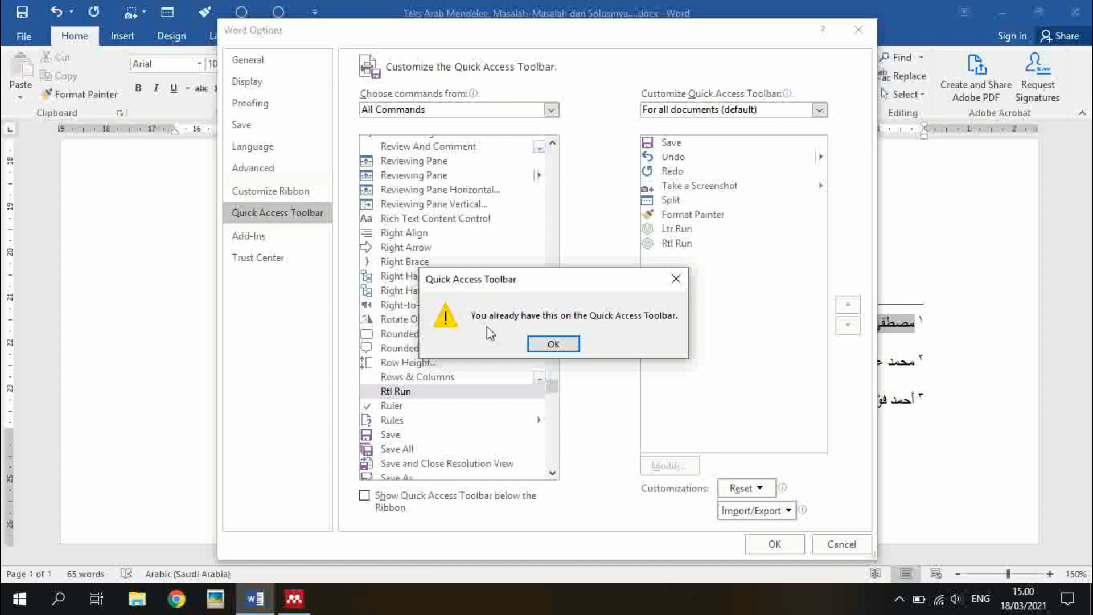
pyautogui.click(556, 344)
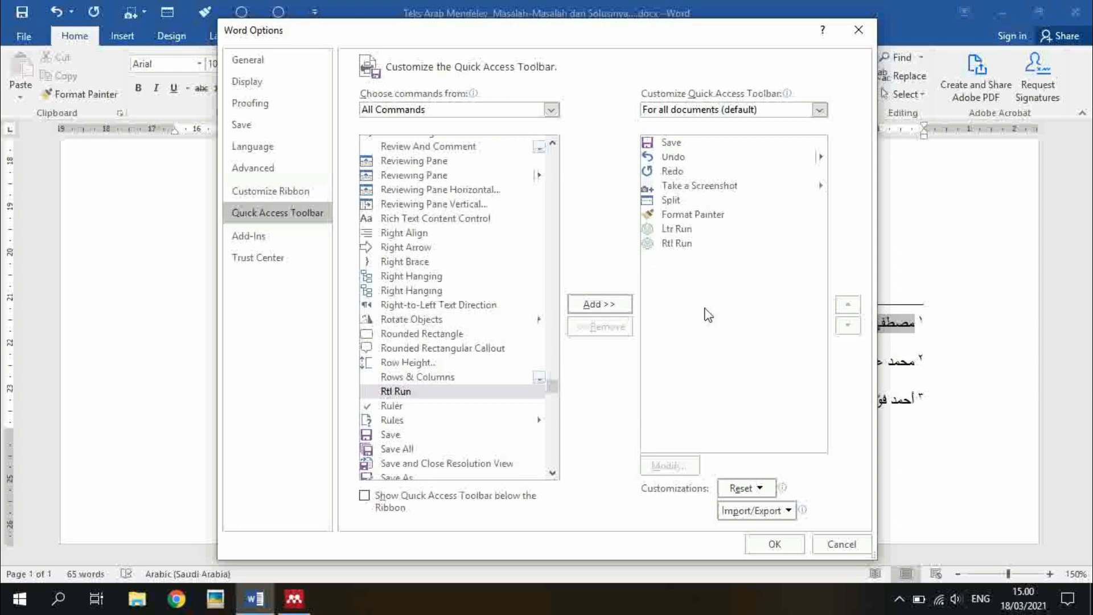
pyautogui.click(776, 544)
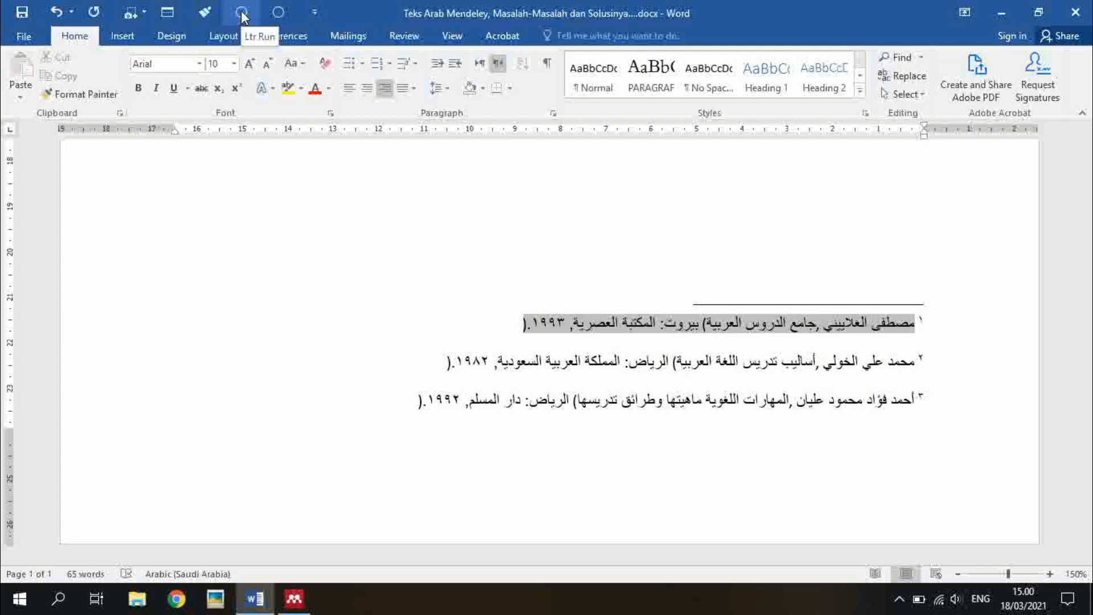
# Apply Rtl Run to the whole first footnote to correct its brackets and punctuation for Arabic
pyautogui.click(545, 362)
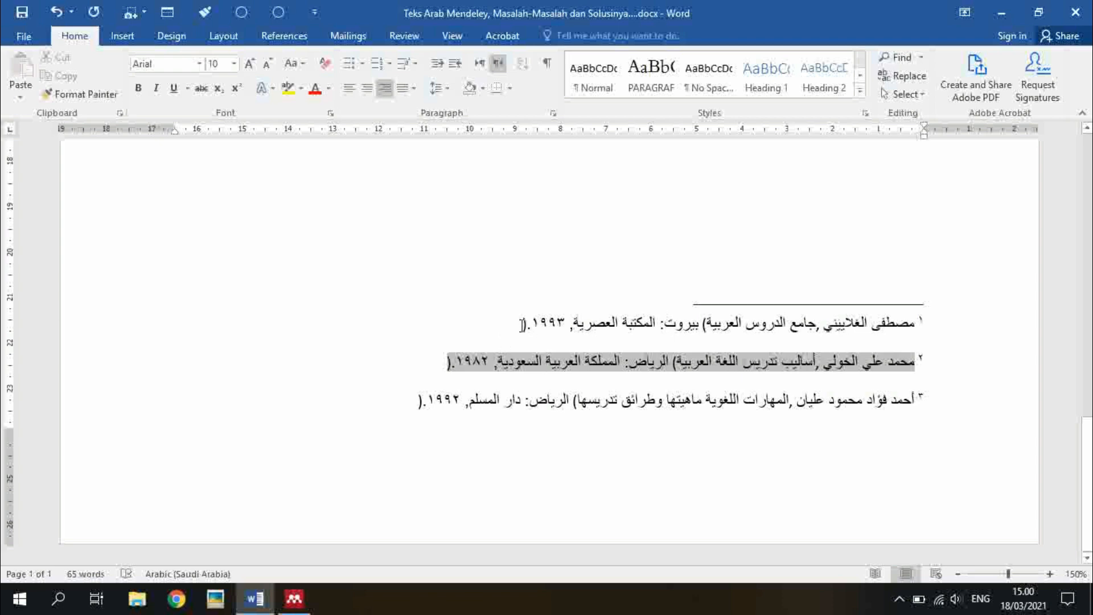
pyautogui.moveTo(523, 324); pyautogui.dragTo(684, 325)
pyautogui.click(709, 329)
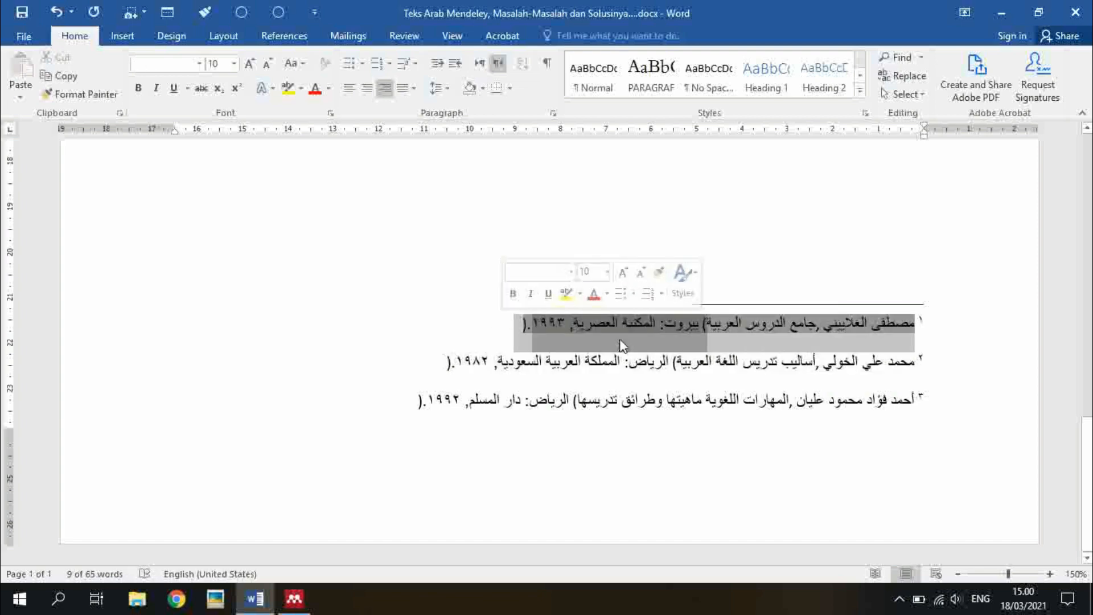
pyautogui.click(281, 10)
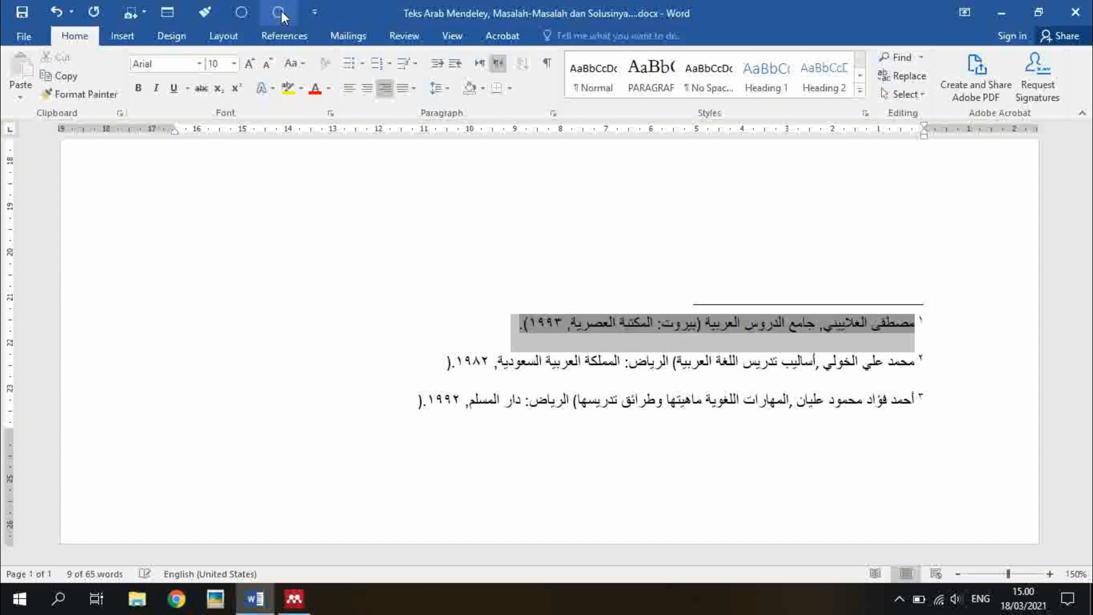
pyautogui.click(676, 336)
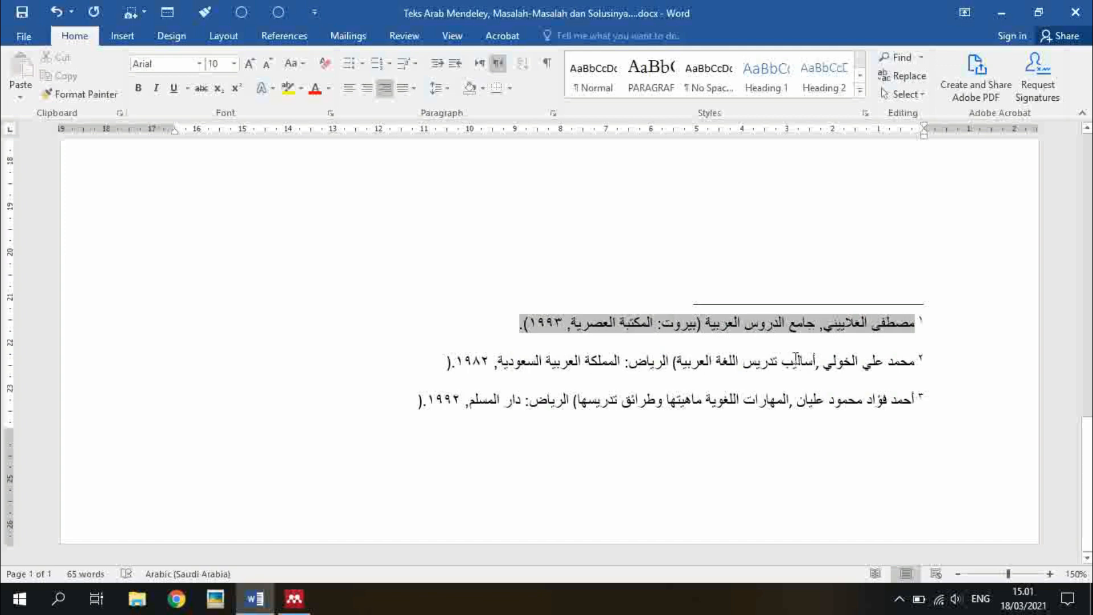
# Apply Rtl Run to the second and third footnotes together
pyautogui.moveTo(686, 363)
pyautogui.mouseDown()
pyautogui.moveTo(382, 387)
pyautogui.moveTo(366, 402)
pyautogui.mouseUp()
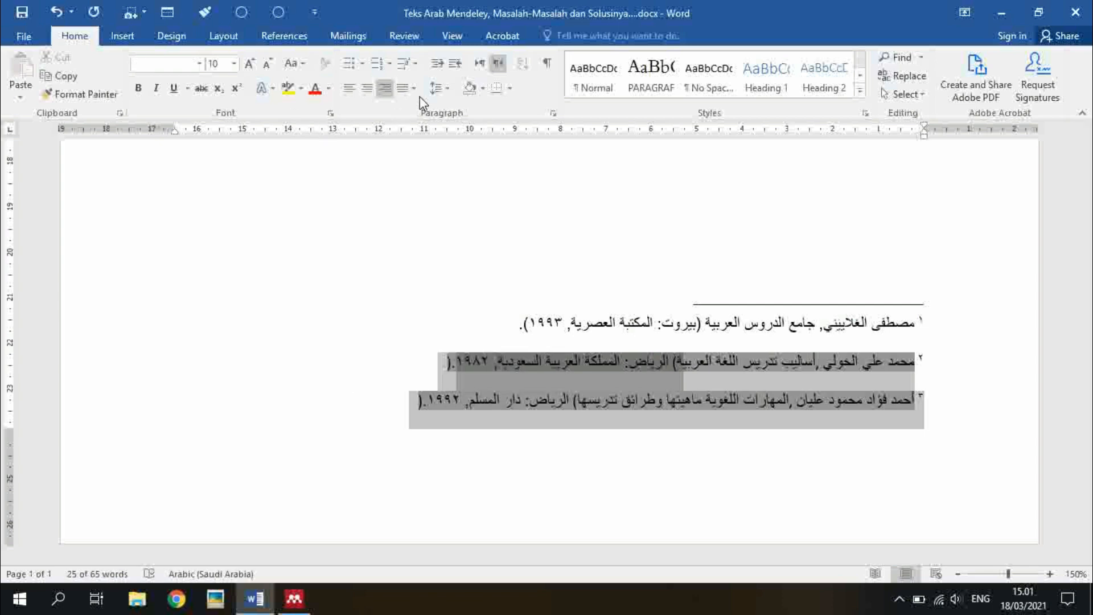
pyautogui.click(277, 13)
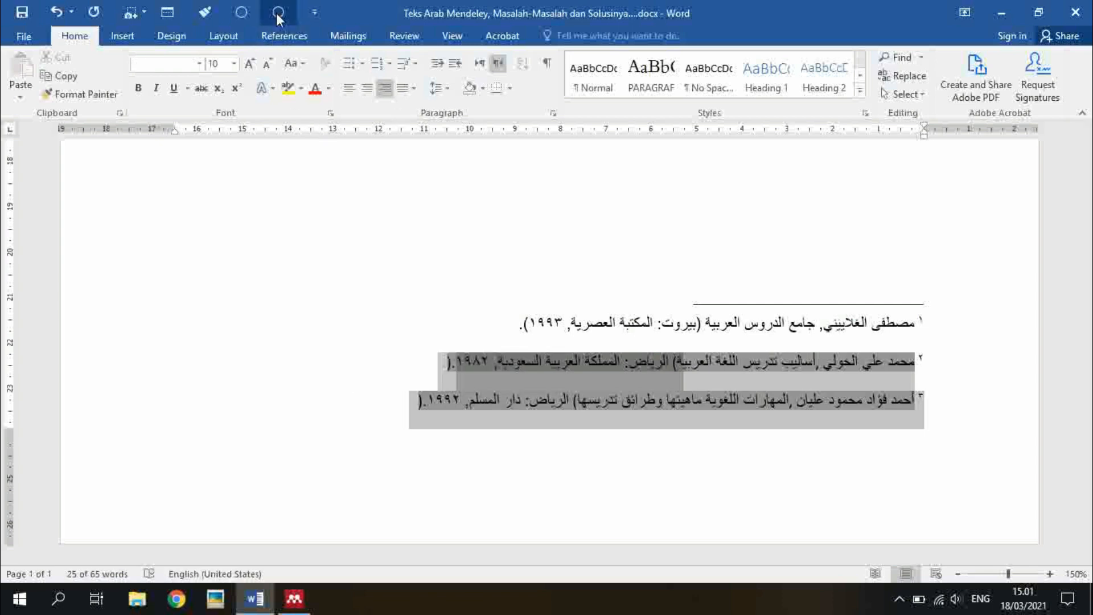
pyautogui.click(513, 382)
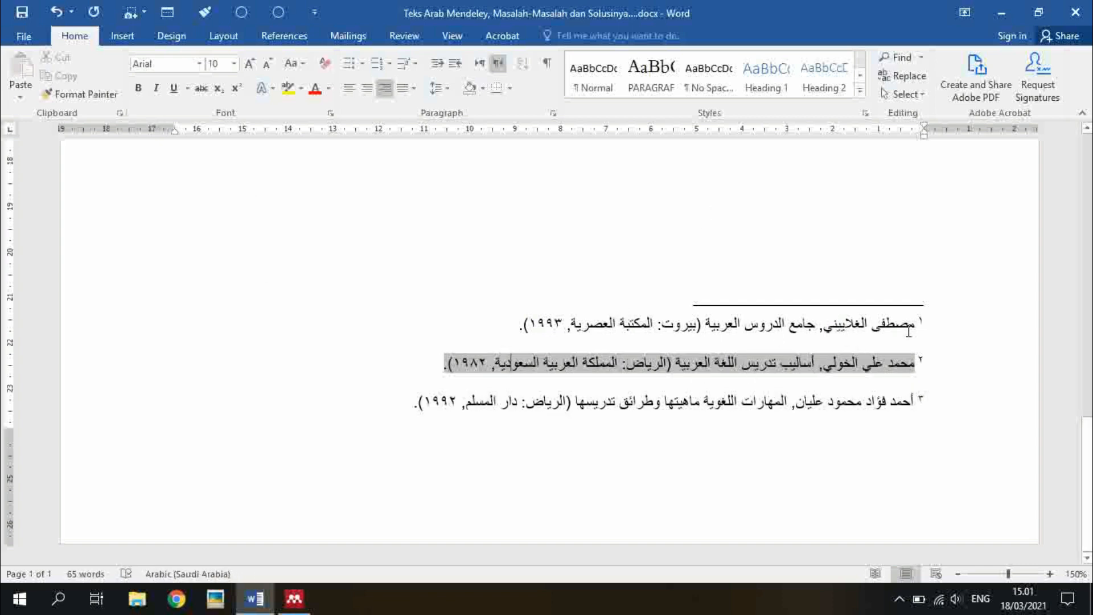
# Change the font of all three footnotes to Traditional Arabic
pyautogui.moveTo(910, 330)
pyautogui.mouseDown()
pyautogui.moveTo(427, 354)
pyautogui.moveTo(395, 402)
pyautogui.moveTo(751, 351)
pyautogui.mouseUp()
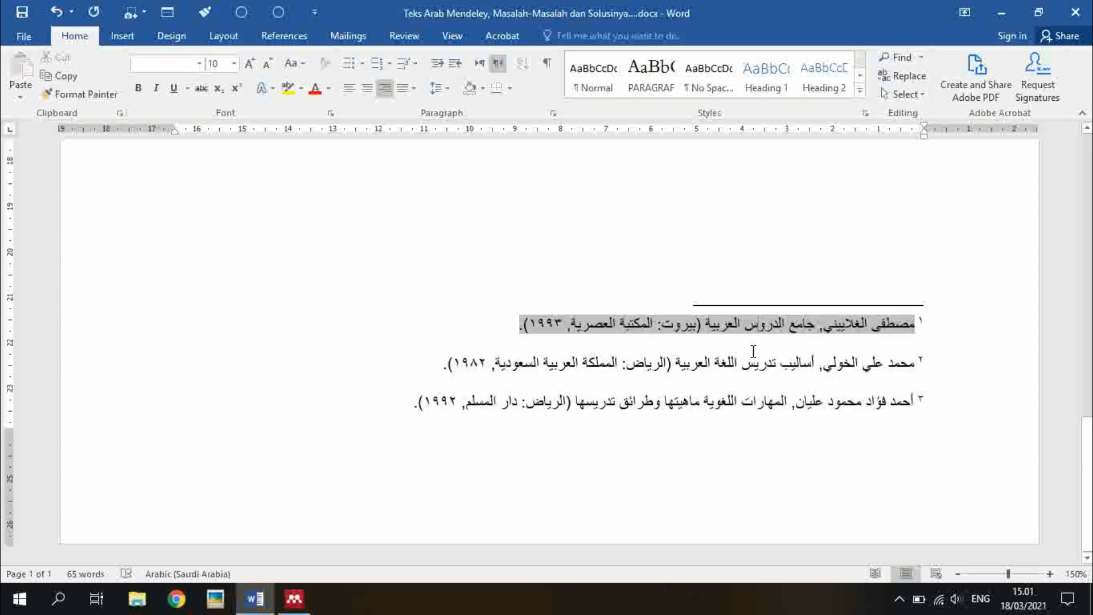
pyautogui.hotkey('ctrl', 'a')
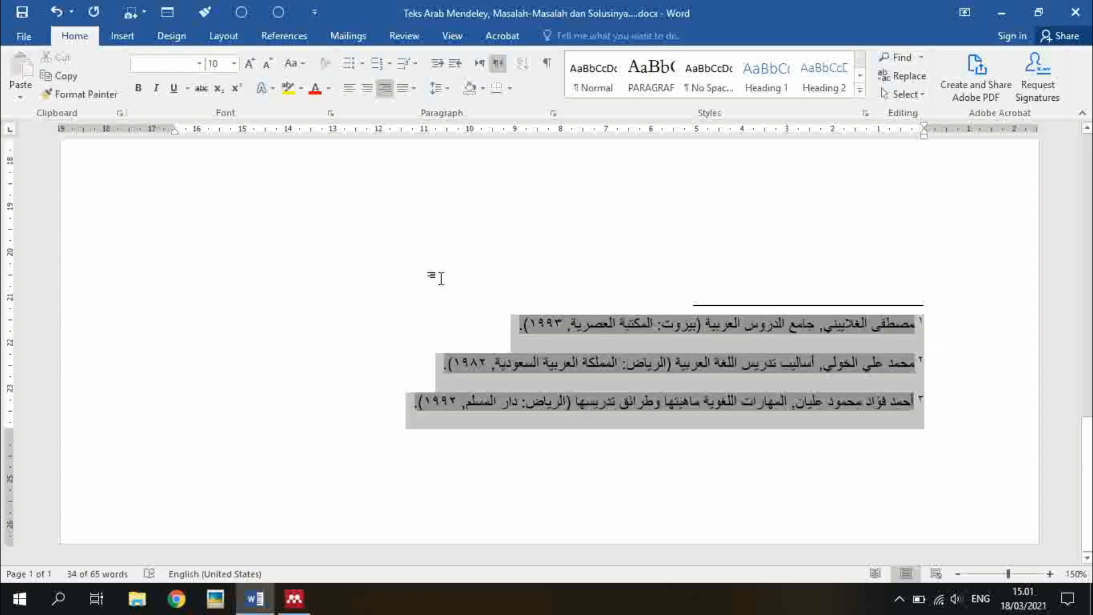
pyautogui.click(199, 67)
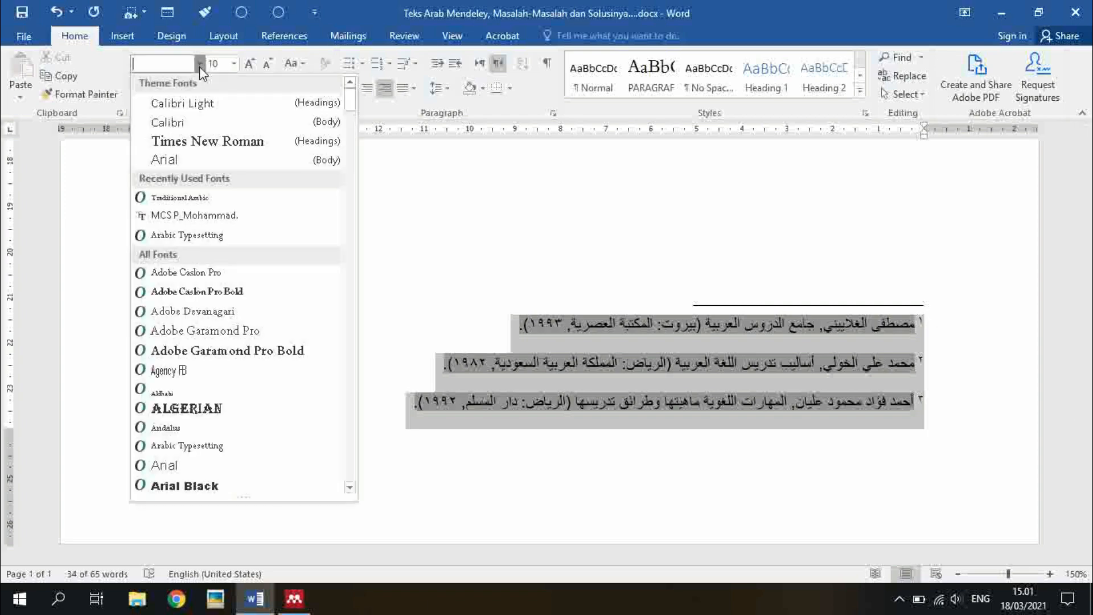
pyautogui.click(207, 195)
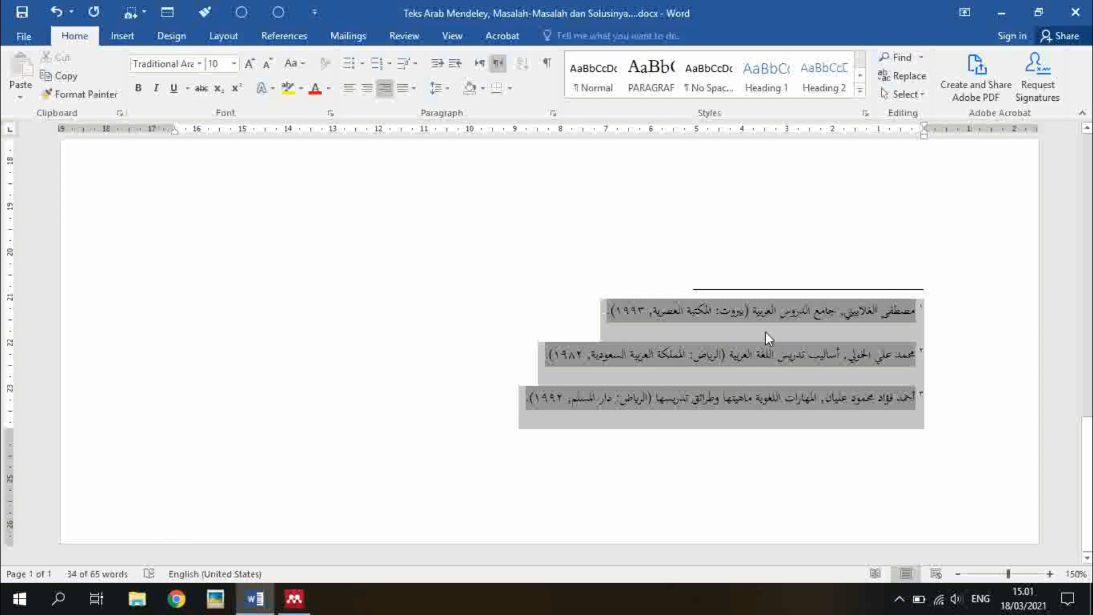
# Set the paragraph spacing after all the footnotes to 0 pt
pyautogui.click(231, 37)
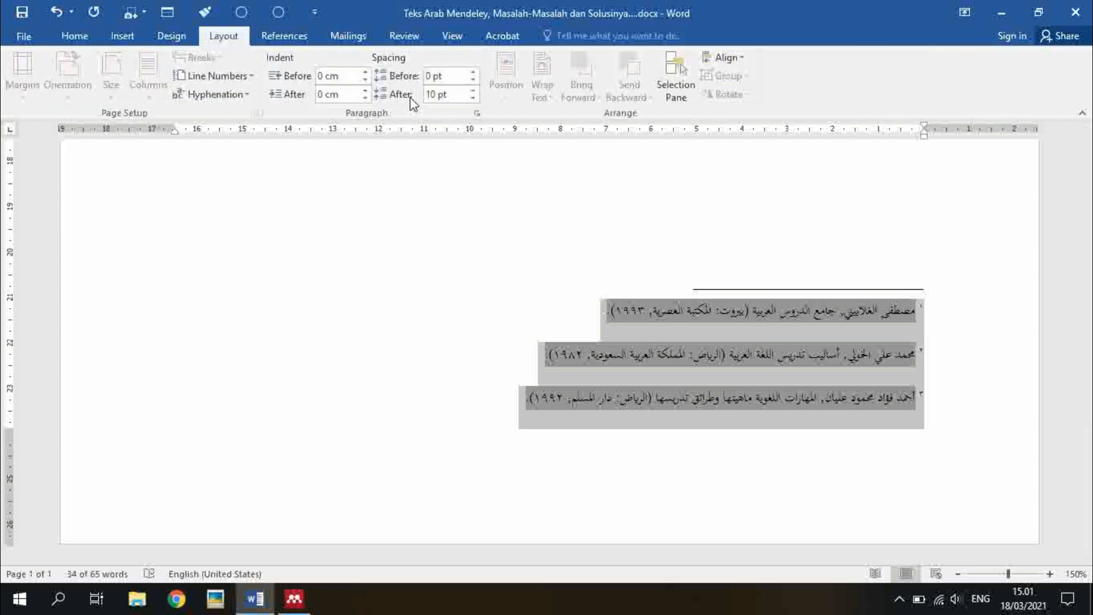
pyautogui.click(473, 98)
pyautogui.click(474, 98)
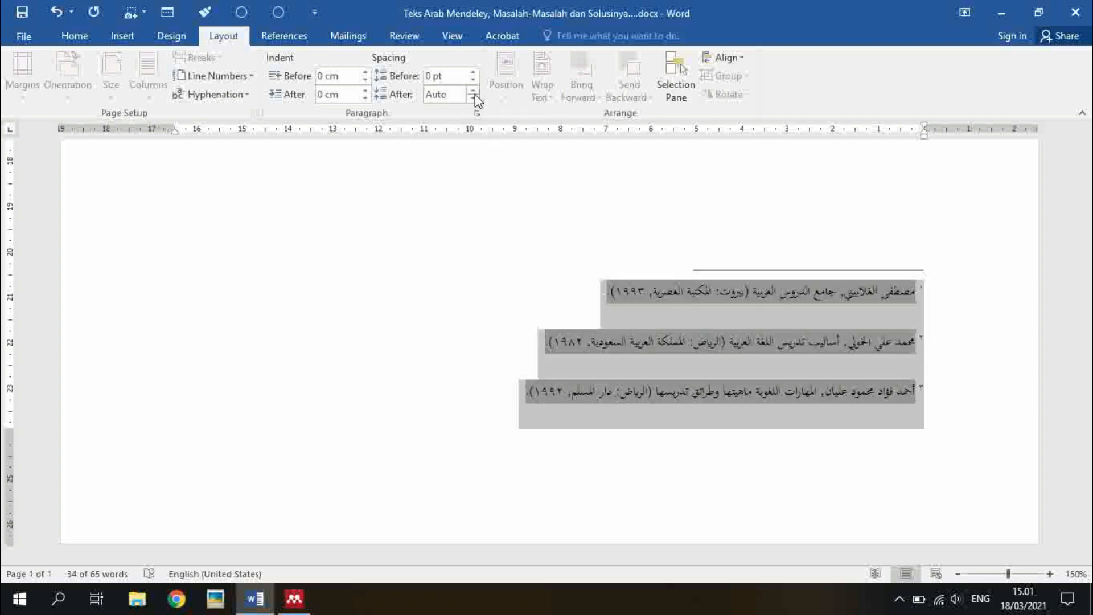
pyautogui.click(474, 97)
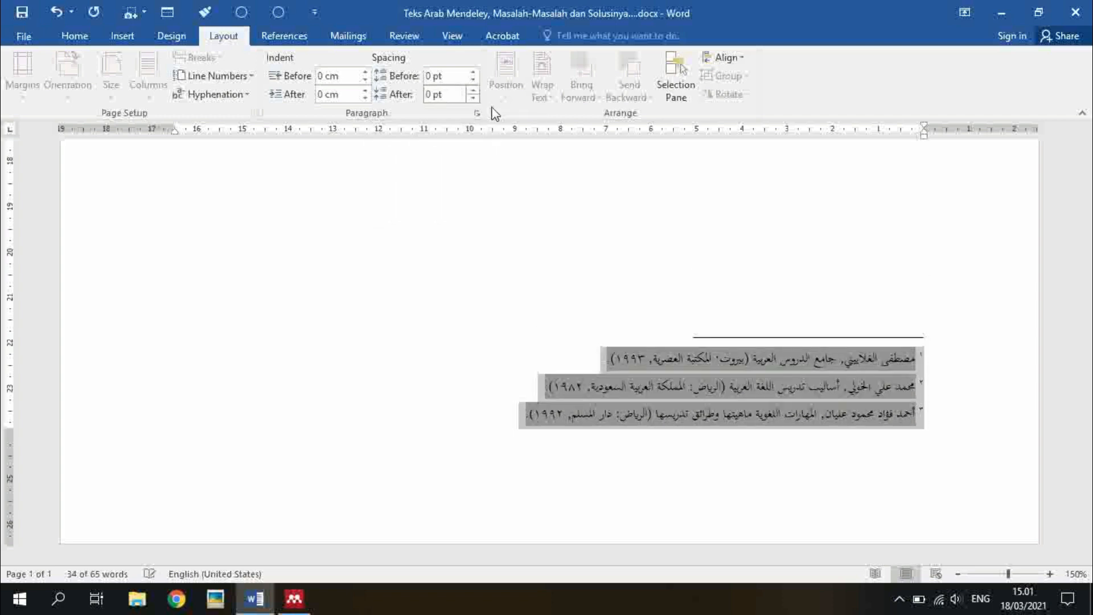
pyautogui.click(805, 395)
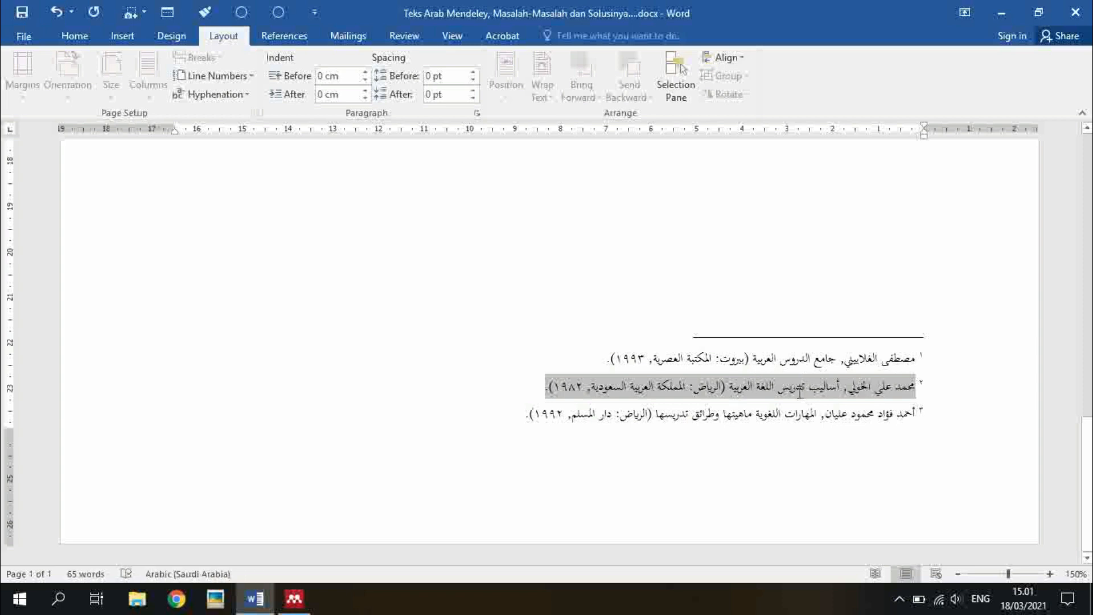